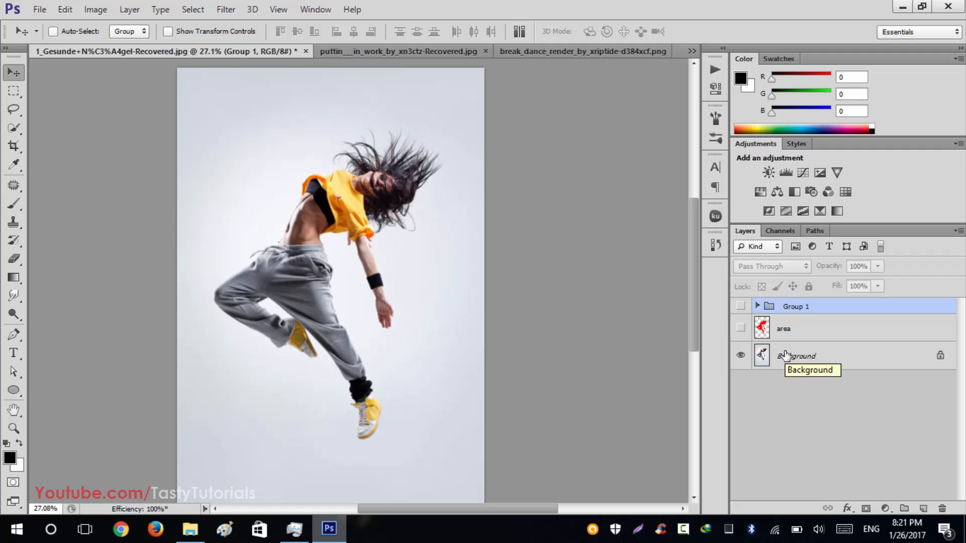
Step: Make the area layer and Group 1 visible above the dancer photo's Background layer
click(785, 354)
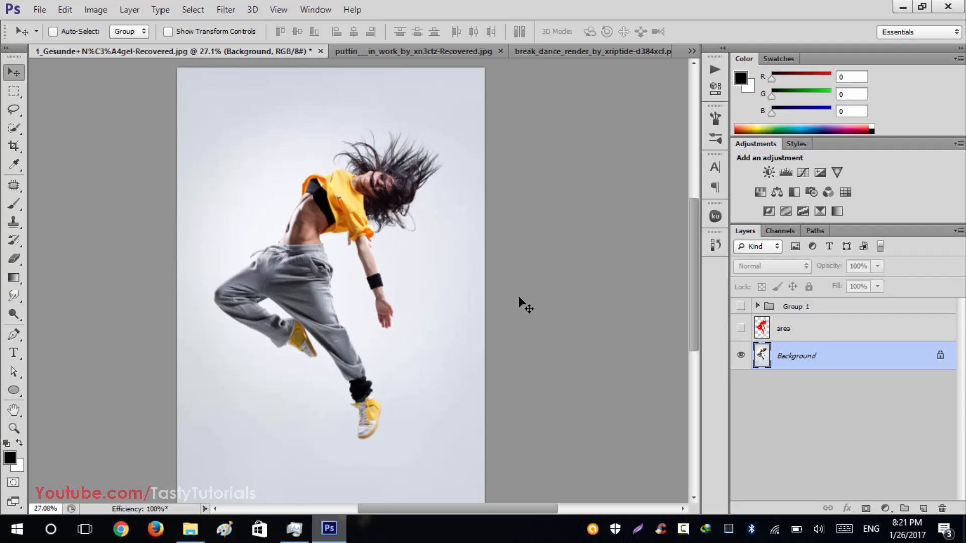
click(760, 328)
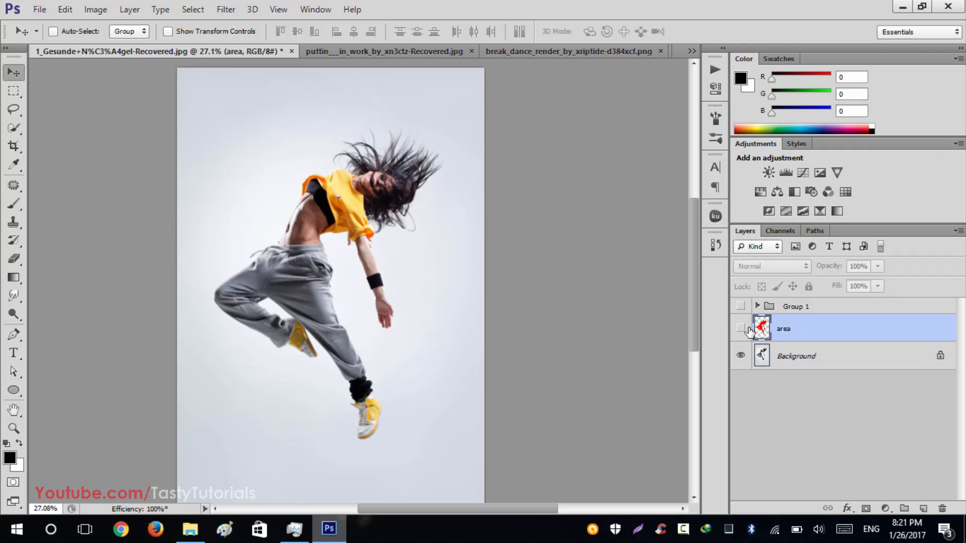
click(740, 329)
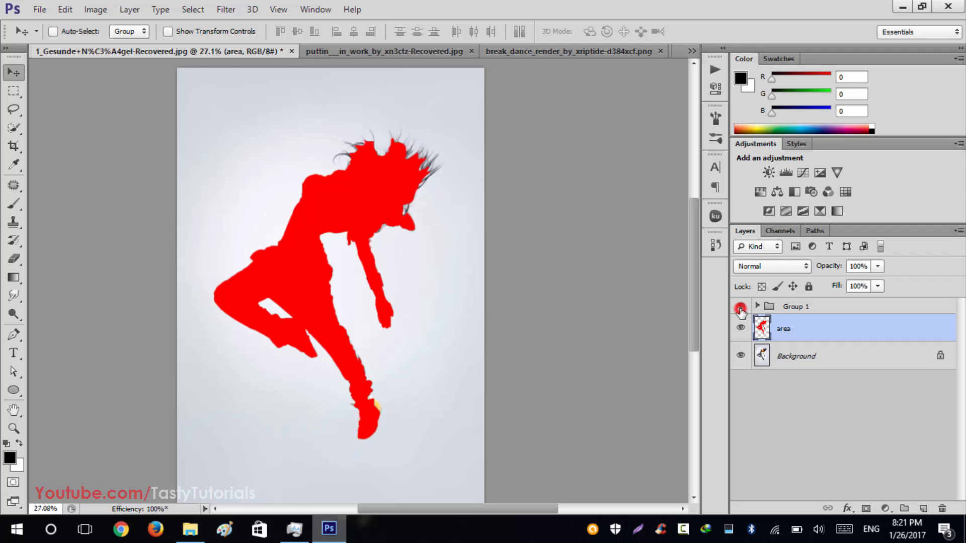
click(741, 306)
Step: Examine the particle dispersion effect around the dancer's hair, torso, arm and legs up close
scroll(351, 143, up, 1)
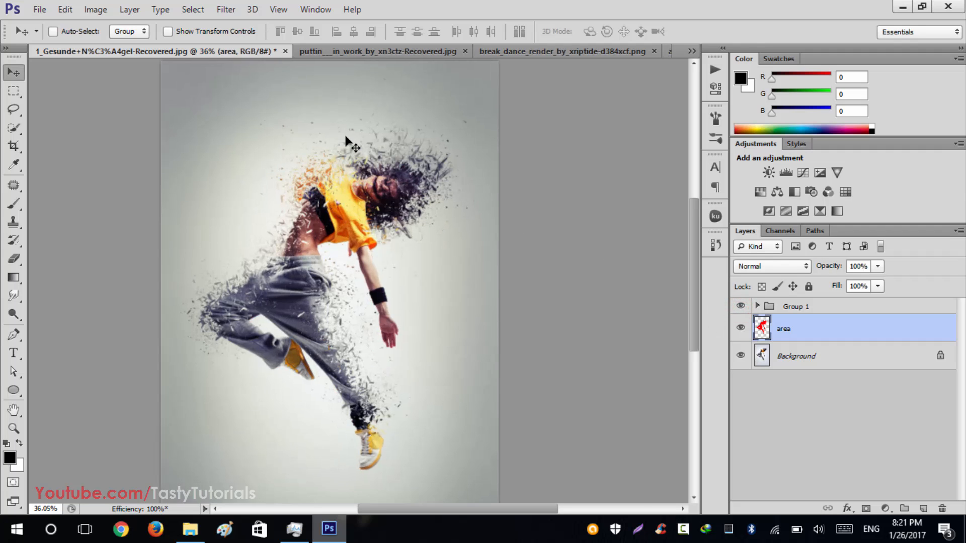
scroll(351, 143, up, 2)
scroll(351, 144, up, 1)
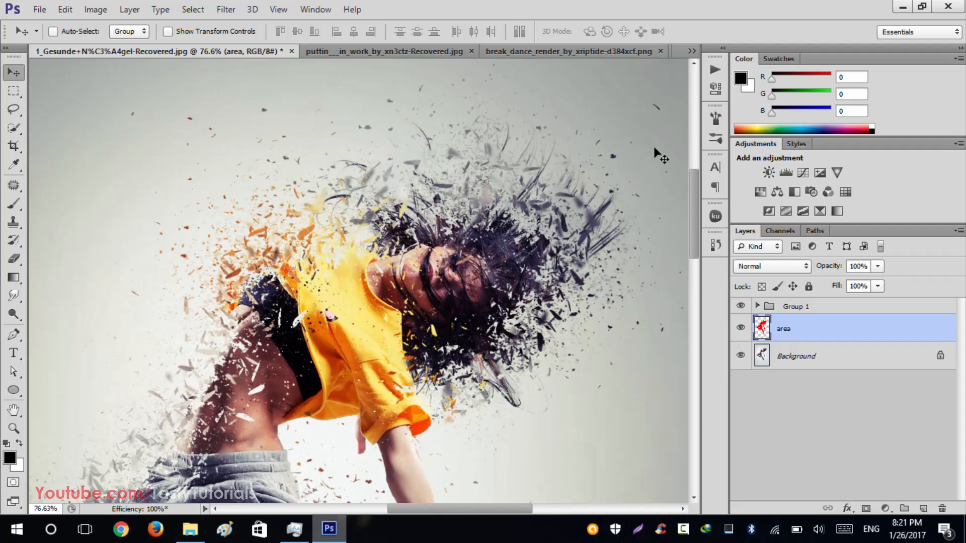
drag(694, 178, 679, 240)
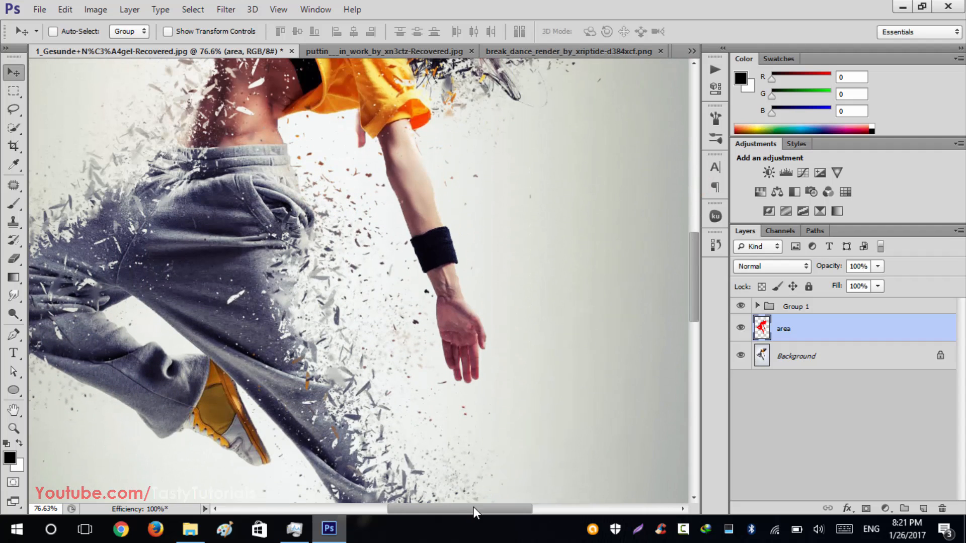
drag(473, 508, 458, 511)
scroll(422, 284, down, 5)
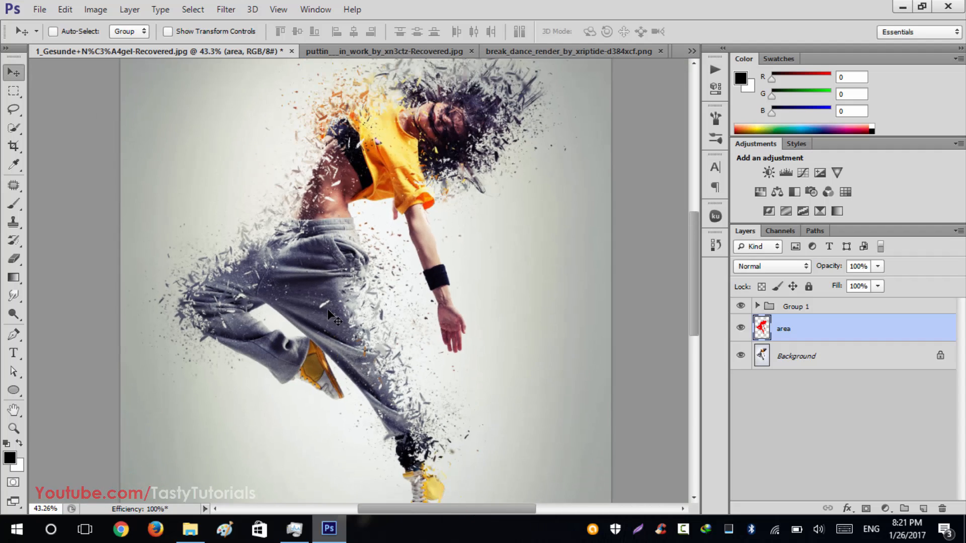
scroll(422, 284, up, 1)
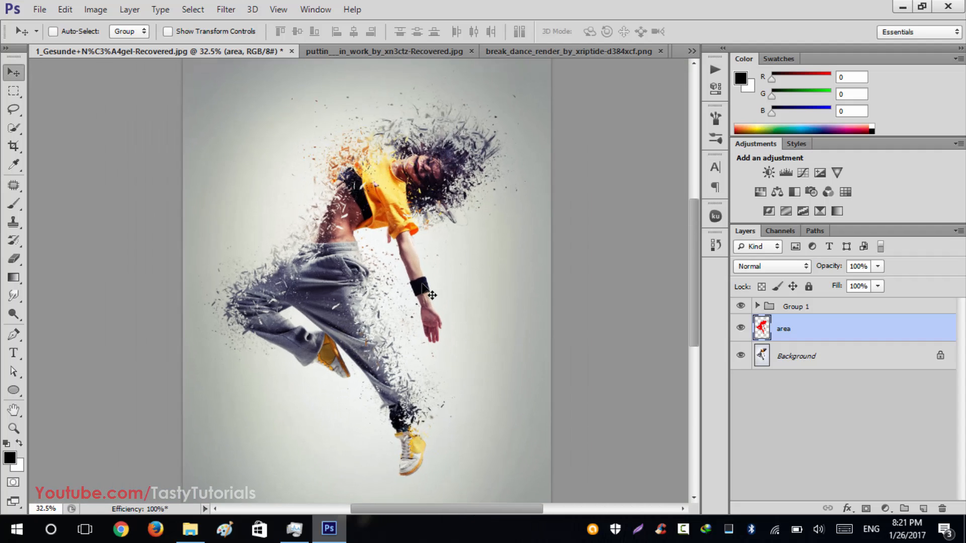
scroll(431, 295, up, 2)
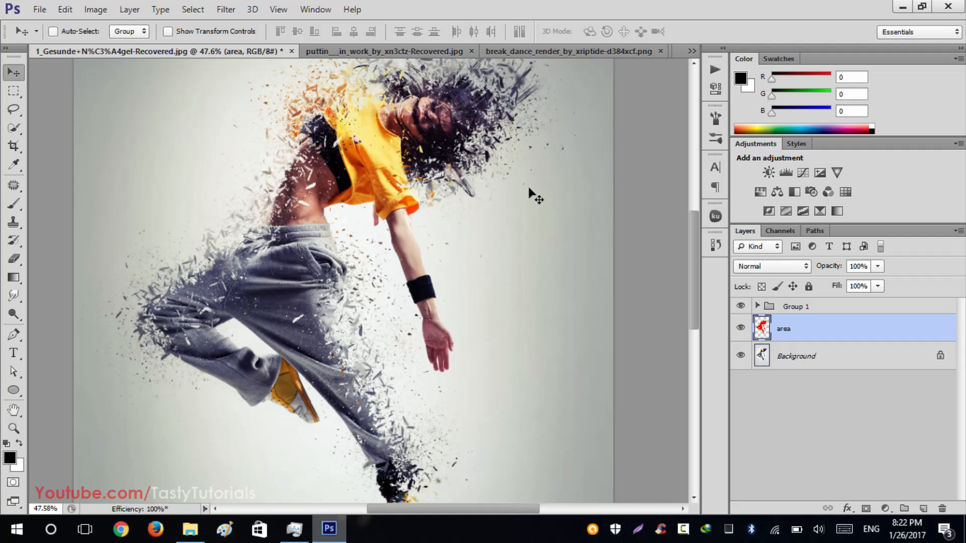
Step: Expand Group 1 and turn its Background elements and Color and contrast settings groups off and on to compare
click(758, 306)
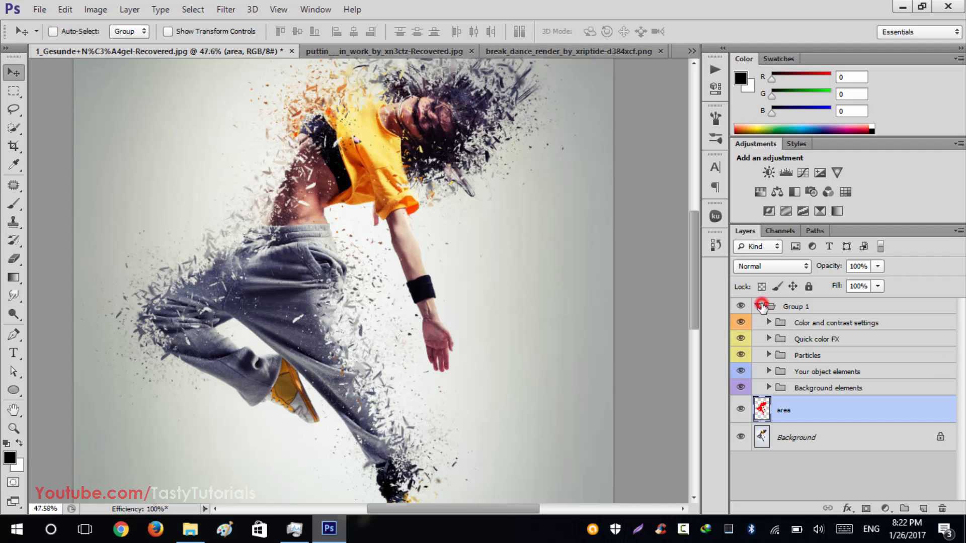
click(740, 388)
click(739, 388)
click(738, 324)
click(739, 325)
scroll(446, 287, down, 1)
Step: Inspect the layers inside the Color and contrast settings group, preview Color tone to all image, and collapse the group
click(765, 322)
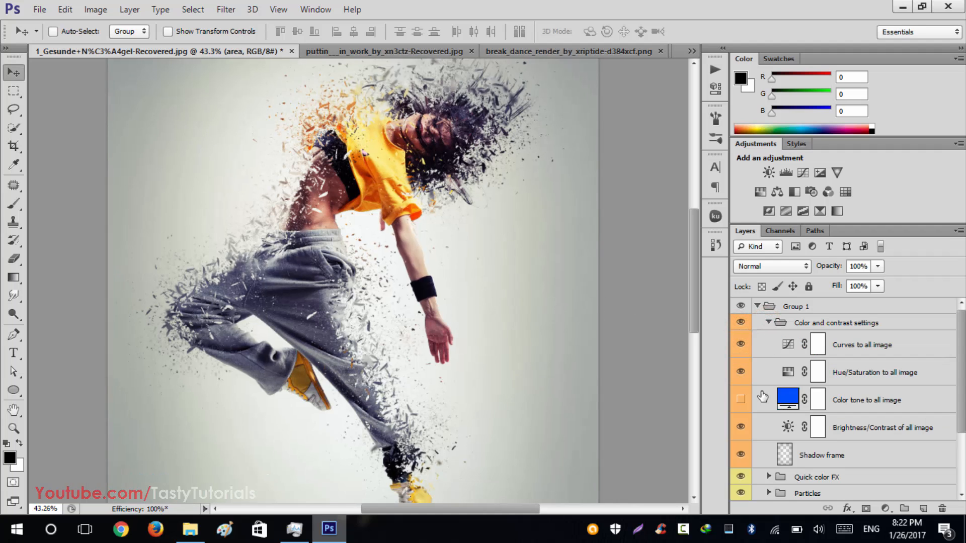
scroll(760, 397, down, 3)
scroll(761, 397, up, 1)
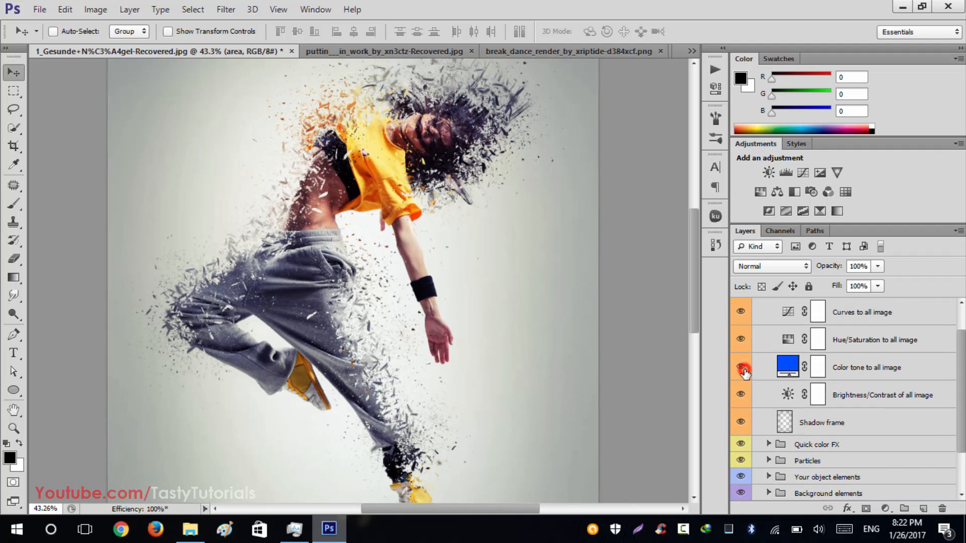
click(741, 367)
scroll(754, 378, up, 1)
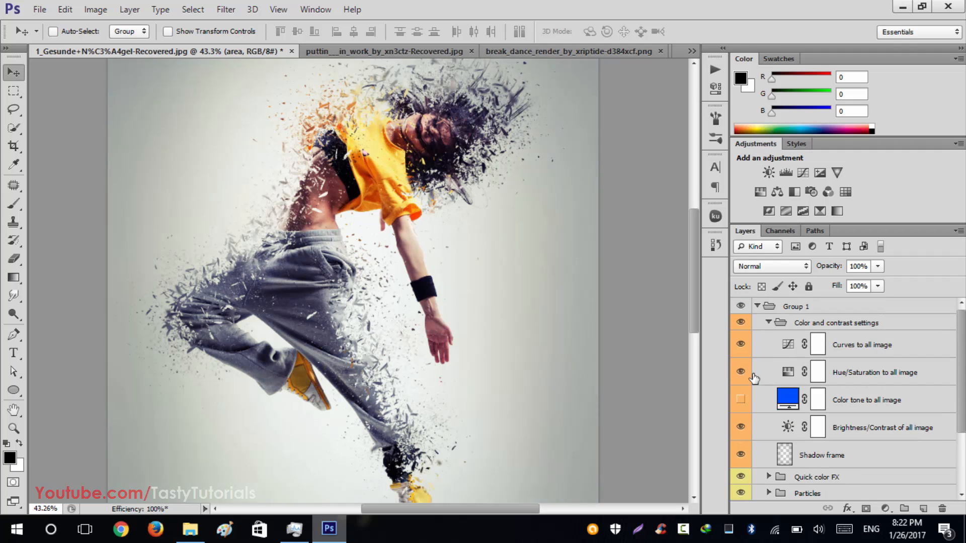
click(769, 323)
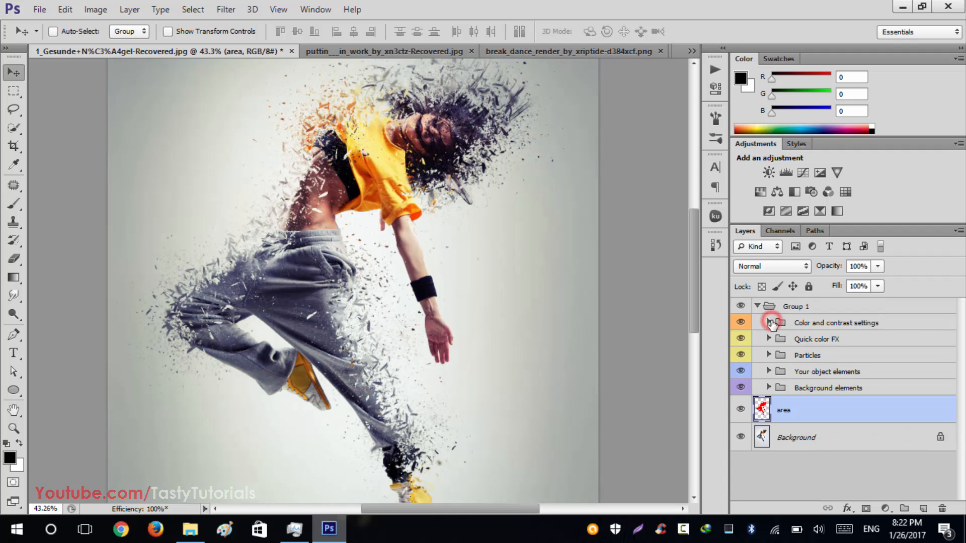
Step: Compare the dancer image with and without Quick color FX, and hide both that group and Color and contrast settings
click(741, 338)
click(741, 338)
click(741, 337)
click(740, 324)
click(741, 337)
click(742, 338)
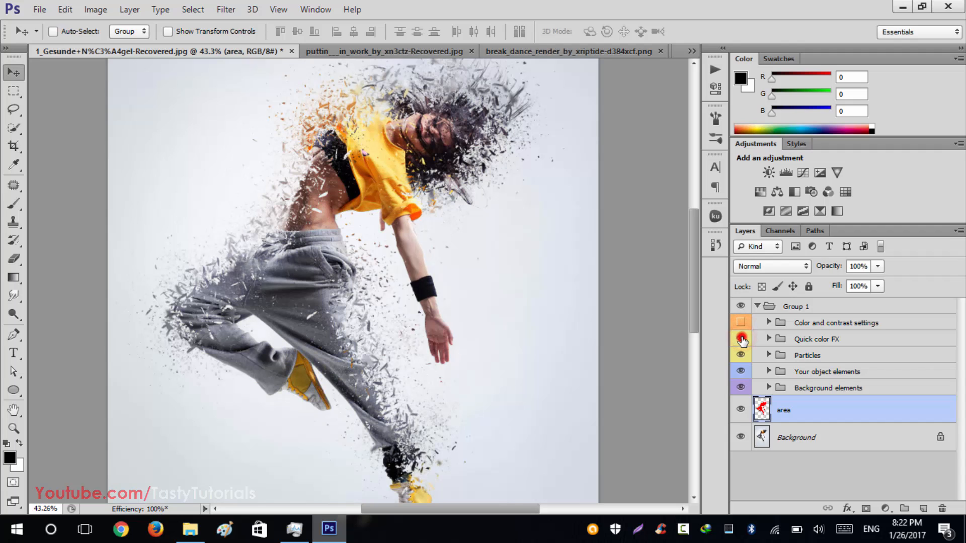
click(742, 338)
click(741, 338)
click(742, 338)
click(742, 338)
click(742, 338)
Step: Turn the Particles group off and on to see its contribution to the dancer image
click(741, 354)
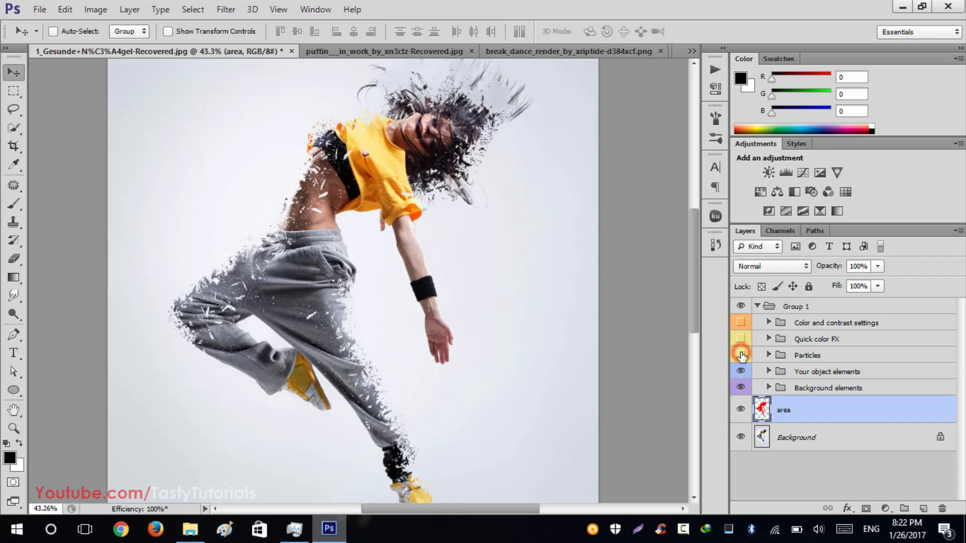
click(741, 355)
click(740, 355)
click(740, 355)
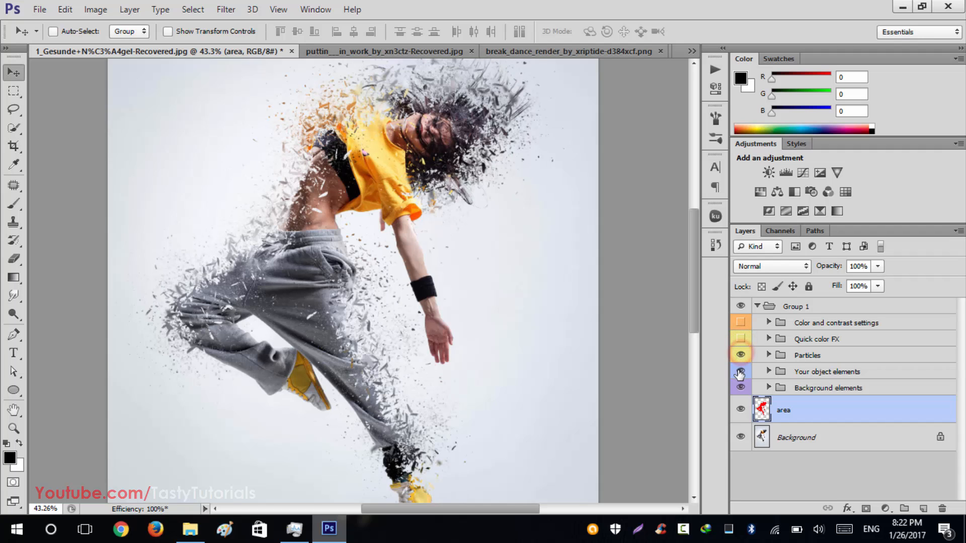
Step: Preview the dancer image without the Your object elements and Background elements groups, restoring each one
click(739, 371)
click(739, 372)
click(739, 371)
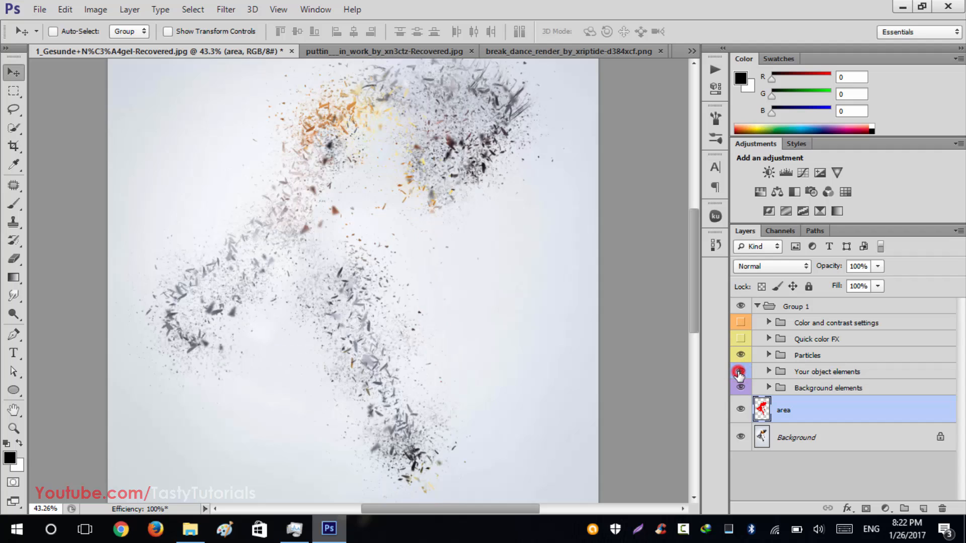
click(739, 372)
click(741, 388)
click(740, 387)
Step: Hide the area layer and the Background elements group, and collapse Group 1
click(741, 409)
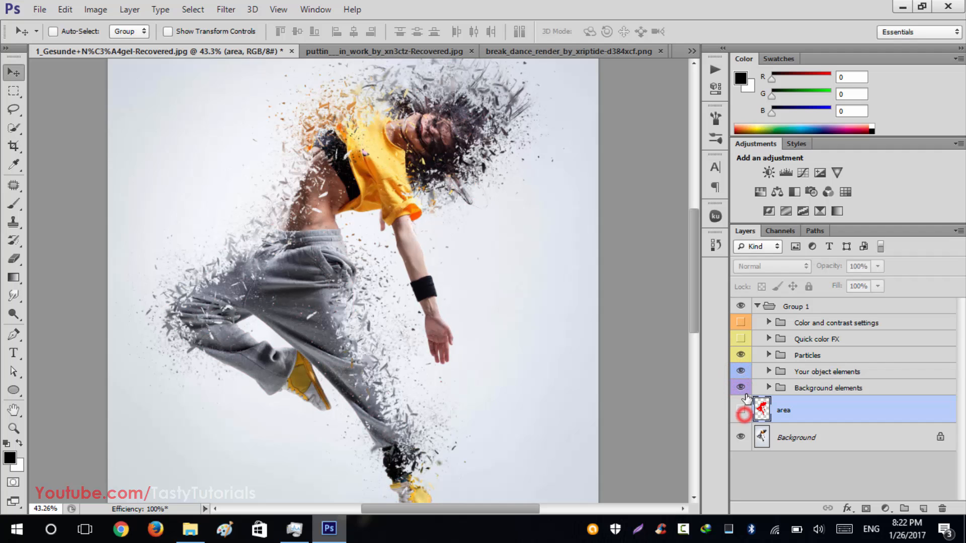
click(742, 388)
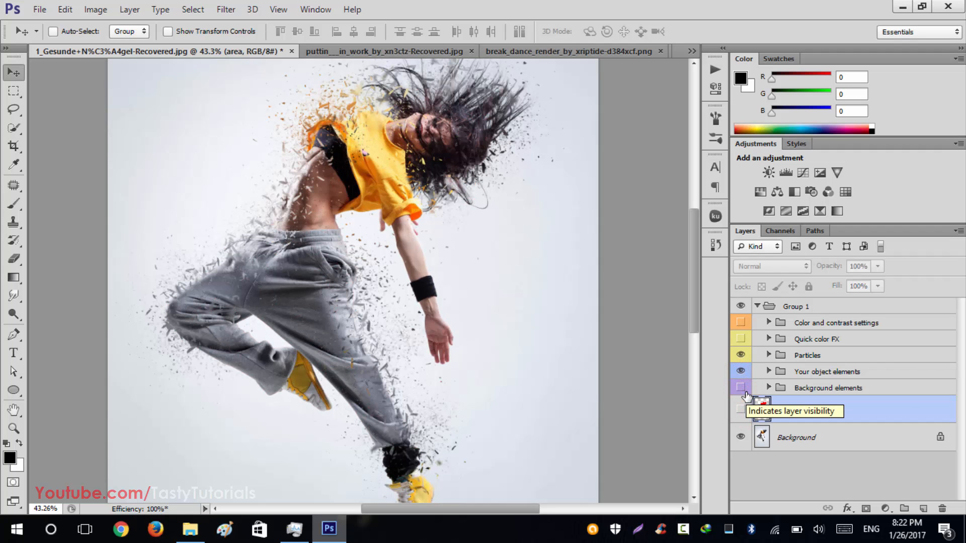
click(757, 306)
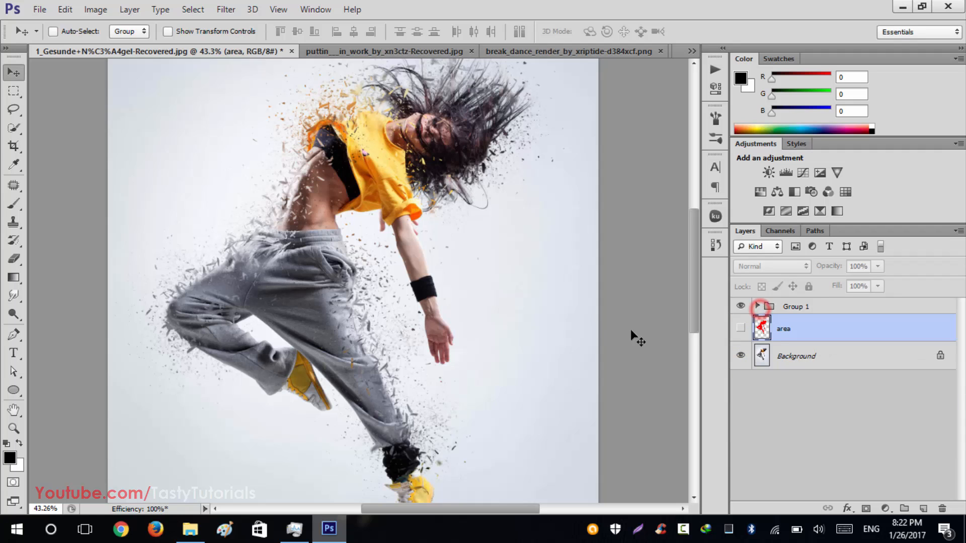
Step: Switch to the puttin__in_work_by_xn3ctz-Recovered.jpg document and make its area layer and Group 1 visible
click(358, 51)
scroll(325, 320, up, 1)
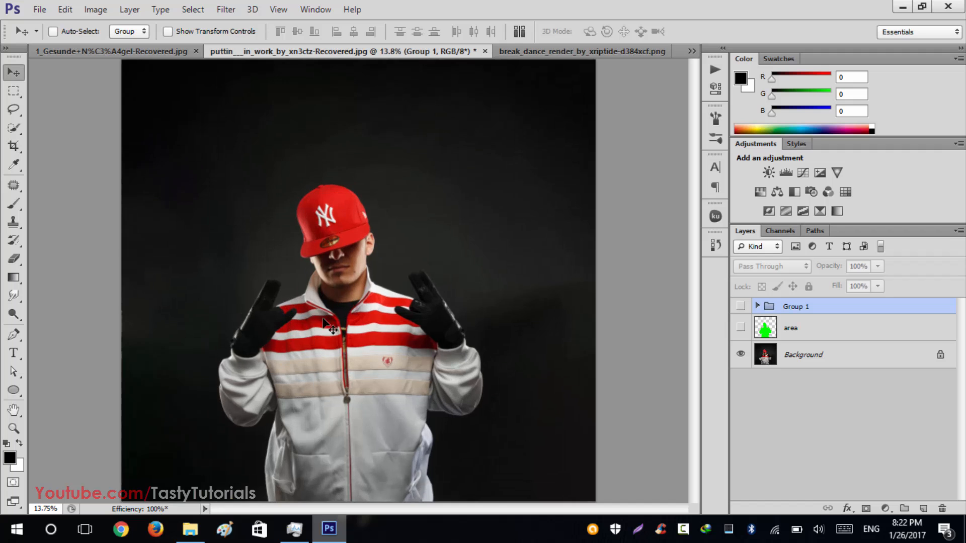
click(740, 327)
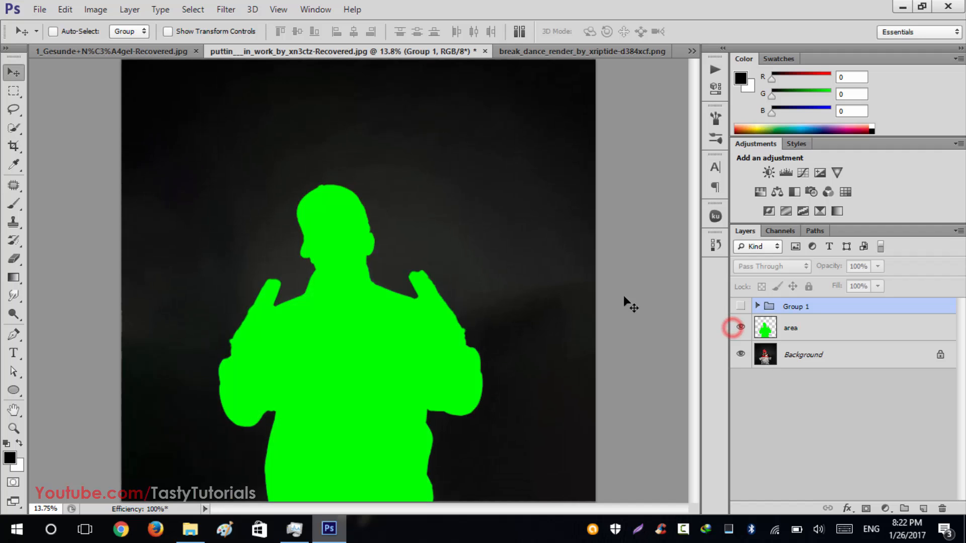
click(741, 306)
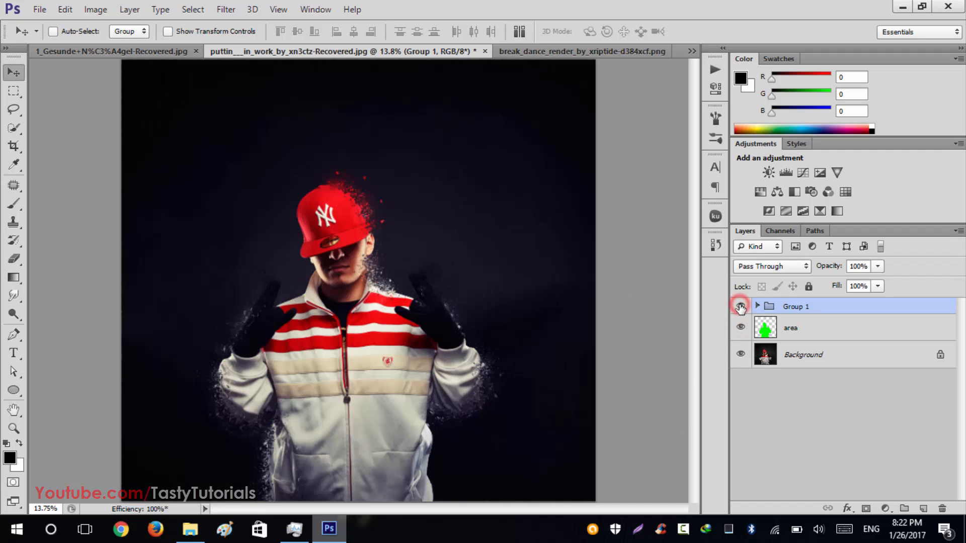
Step: Examine the dispersion effect on the man's red cap, face, collar and sleeves up close
scroll(392, 207, up, 3)
scroll(371, 154, up, 4)
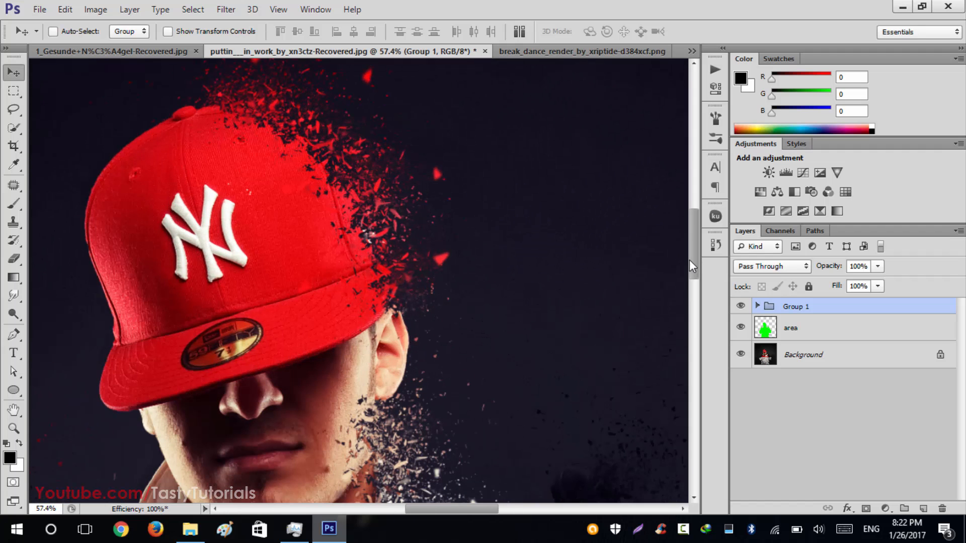
drag(692, 266, 692, 308)
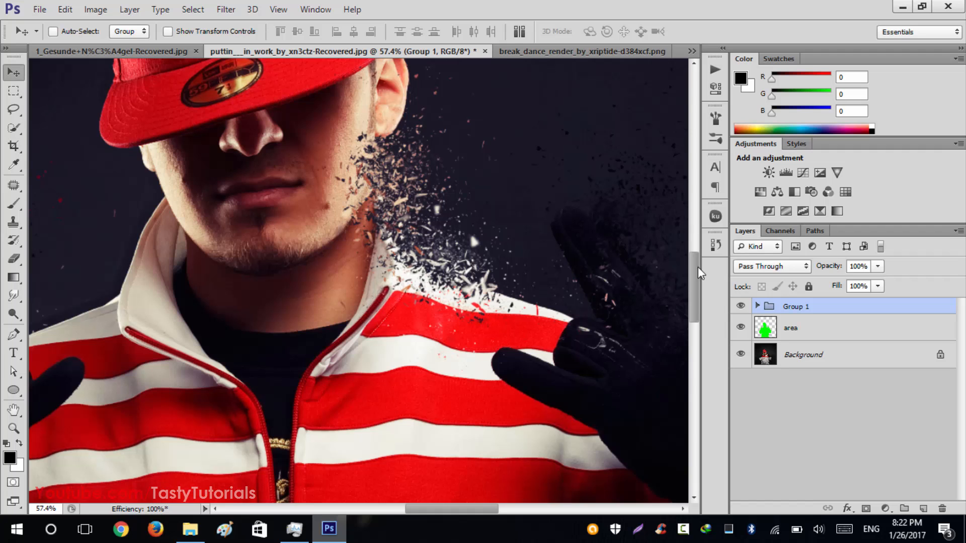
drag(696, 293, 696, 323)
drag(474, 508, 403, 511)
scroll(415, 392, down, 4)
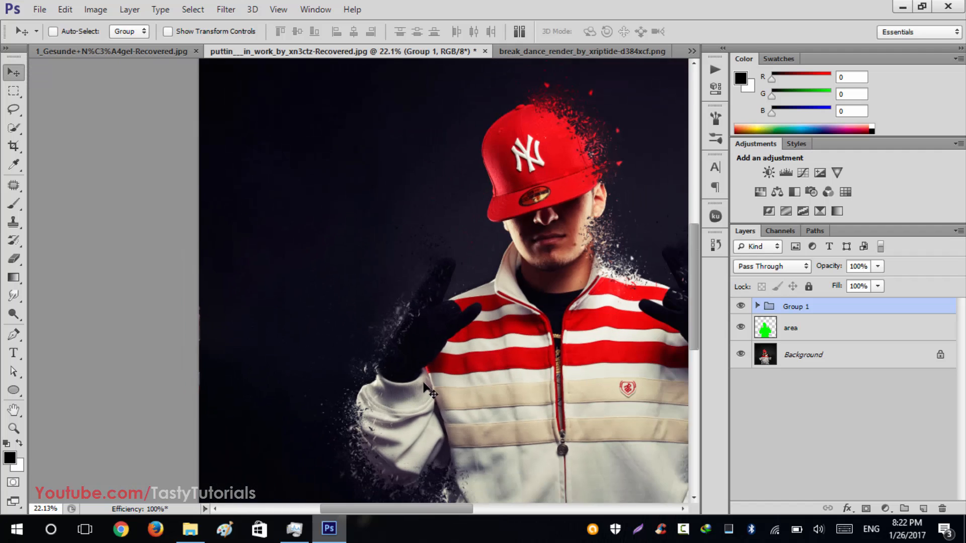
scroll(420, 393, down, 2)
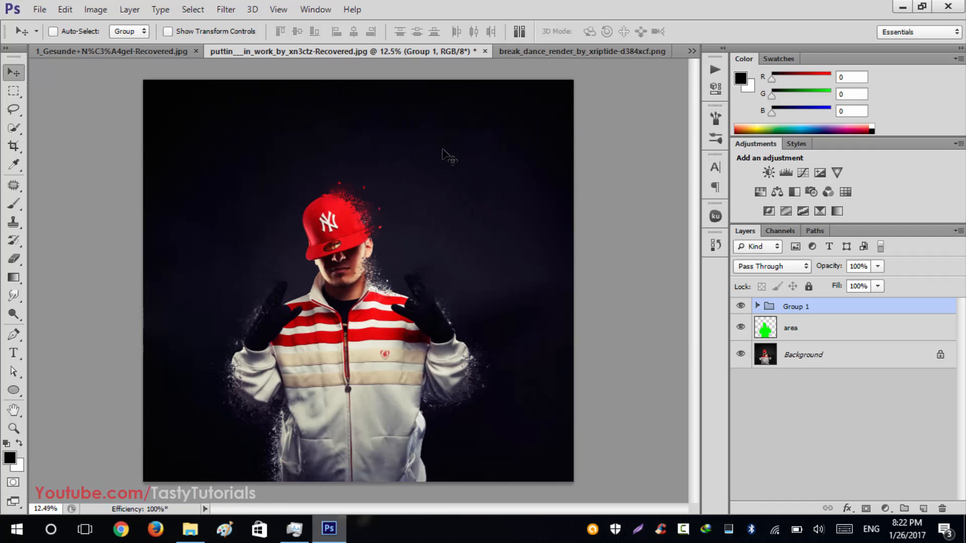
Step: Expand Group 1 in the red-cap image and hide its Color and contrast settings and Quick color FX groups
click(761, 306)
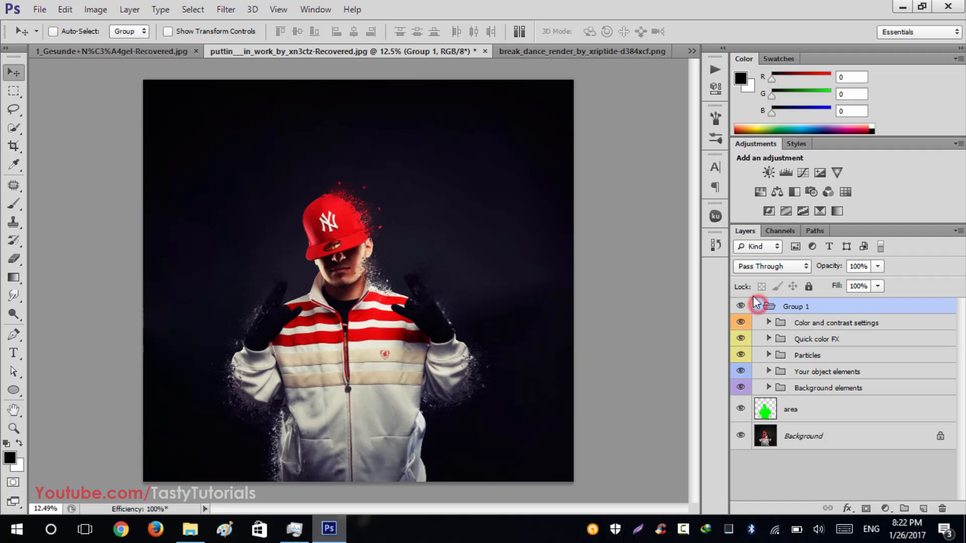
click(744, 323)
click(740, 339)
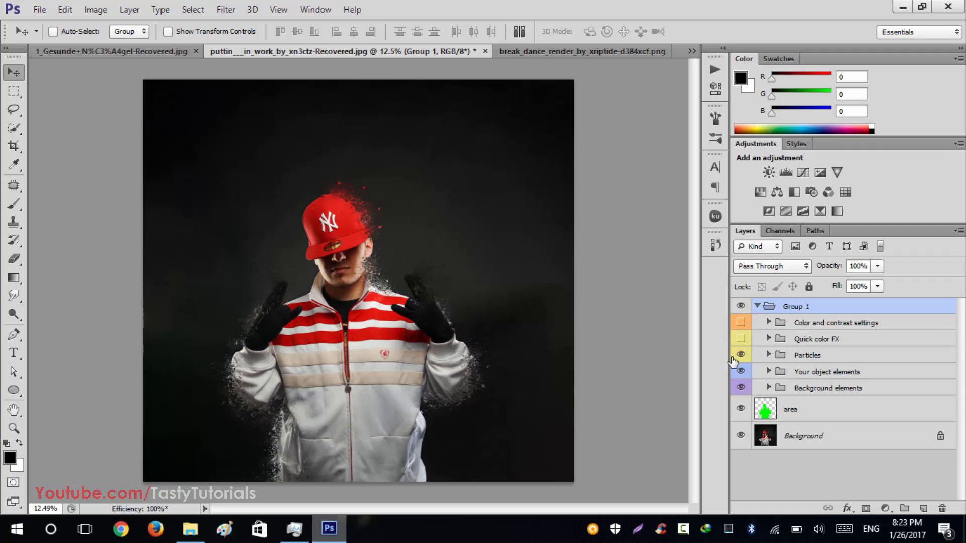
Step: Preview the red-cap image without Particles, Your object elements and Background elements in turn, restoring each, and collapse Group 1
click(740, 356)
click(740, 356)
click(740, 371)
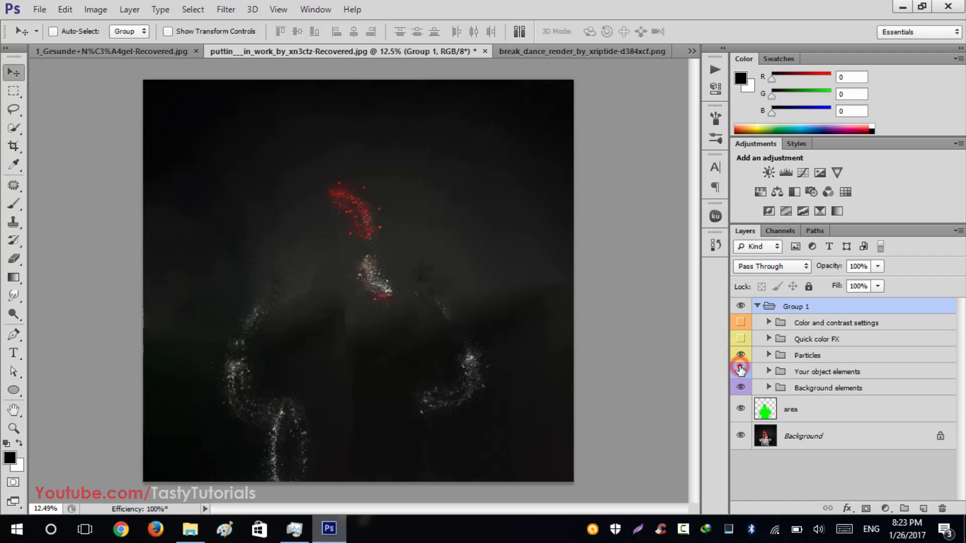
click(740, 371)
click(740, 388)
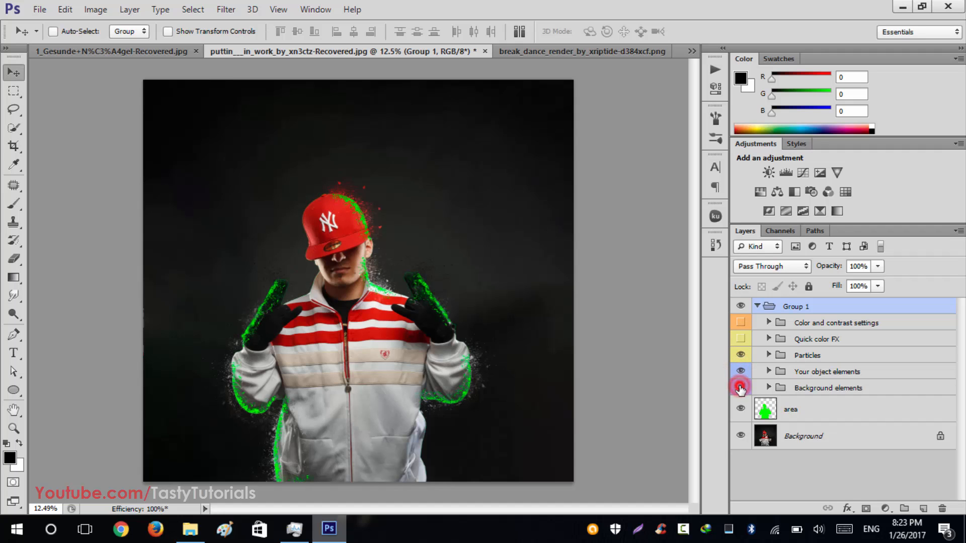
click(741, 388)
click(756, 306)
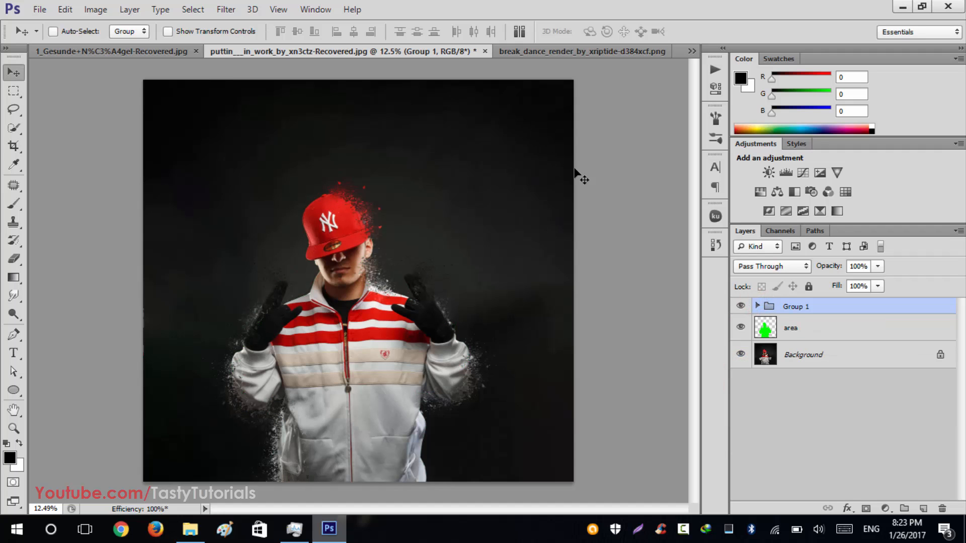
Step: Switch to the break_dance_render_by_xriptide-d384xcf.png document and make its area layer visible
click(528, 53)
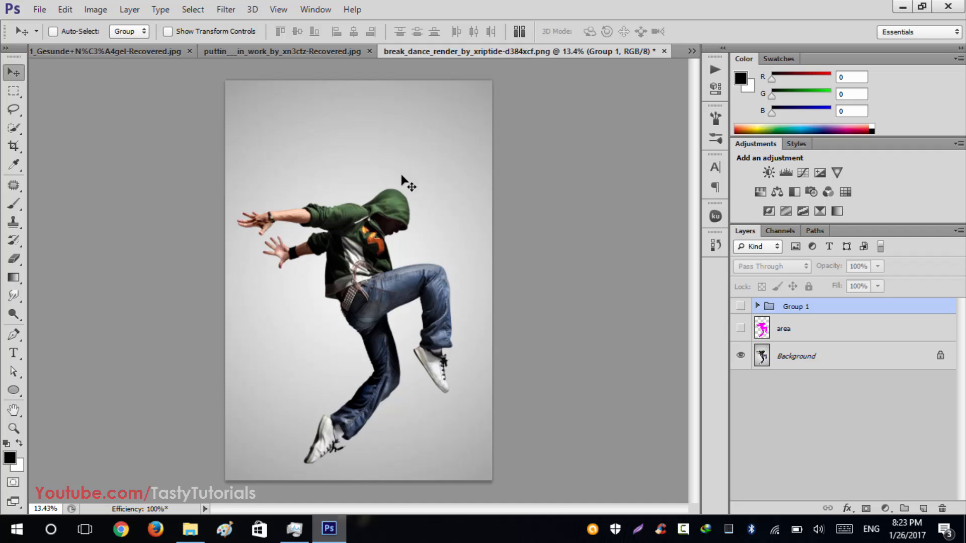
scroll(336, 303, up, 2)
scroll(404, 282, down, 2)
click(740, 328)
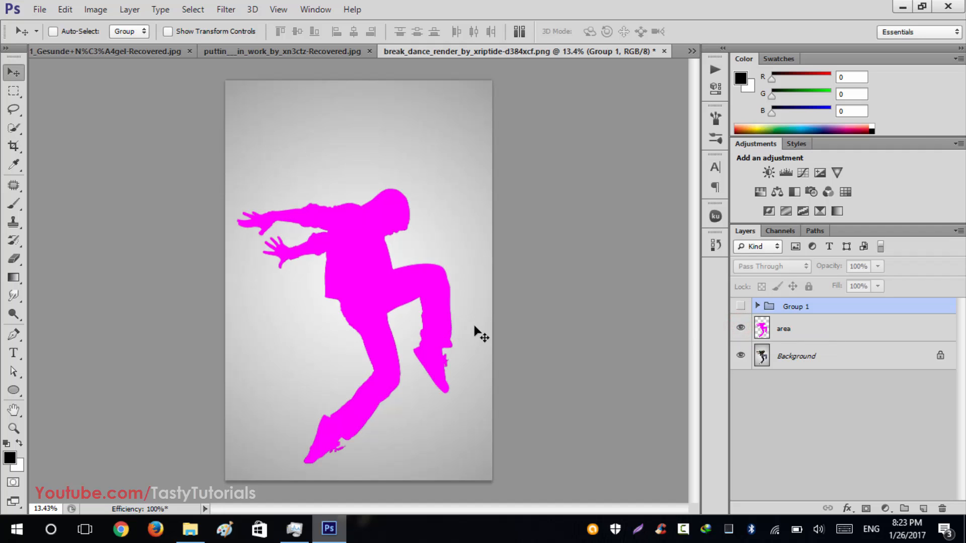
Step: Show Group 1 in the break dance image and examine the dispersion on the hands, hood, jacket and legs up close
click(740, 306)
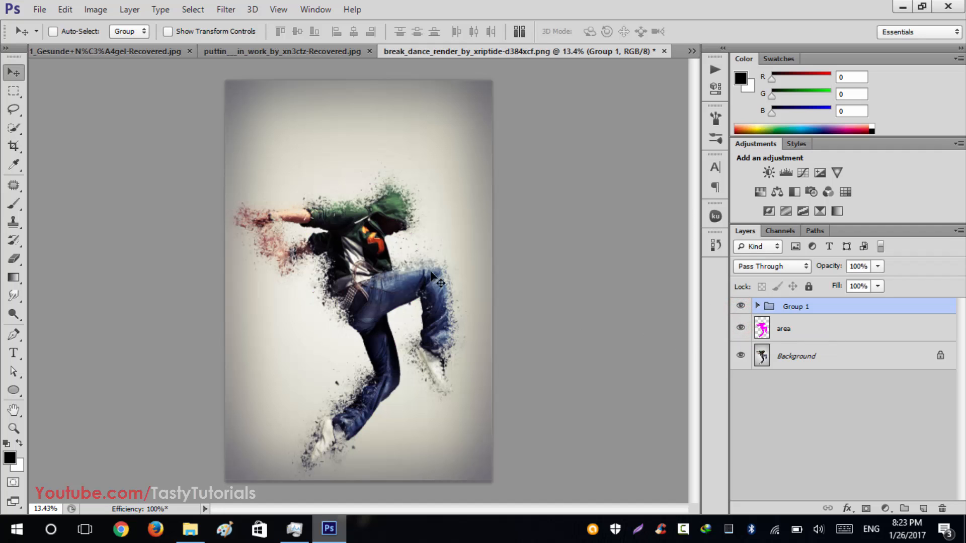
scroll(319, 196, up, 1)
scroll(216, 172, up, 8)
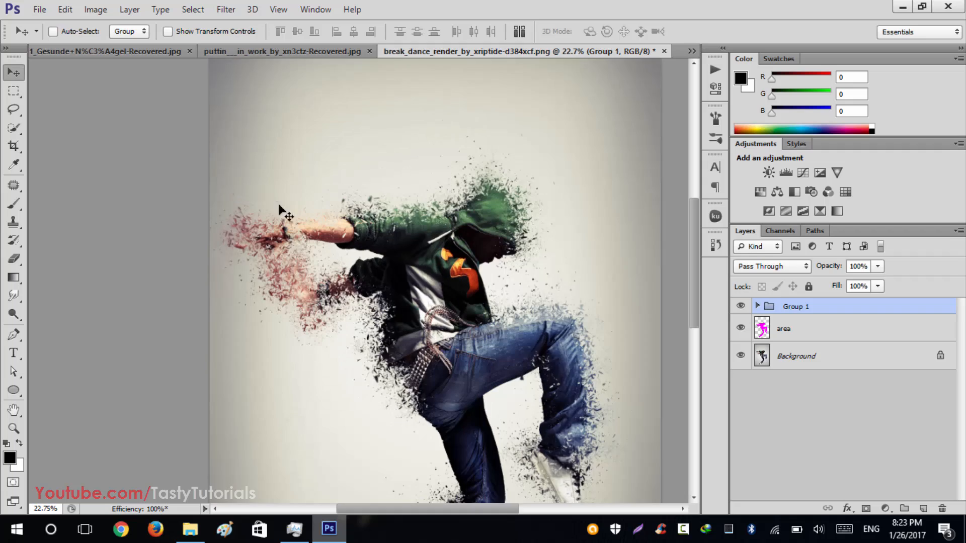
scroll(402, 258, up, 6)
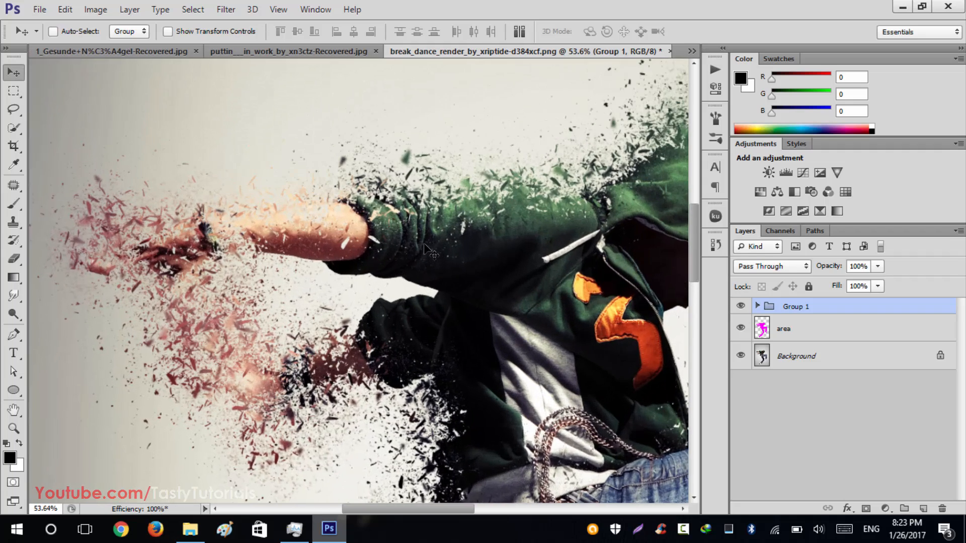
scroll(384, 261, down, 6)
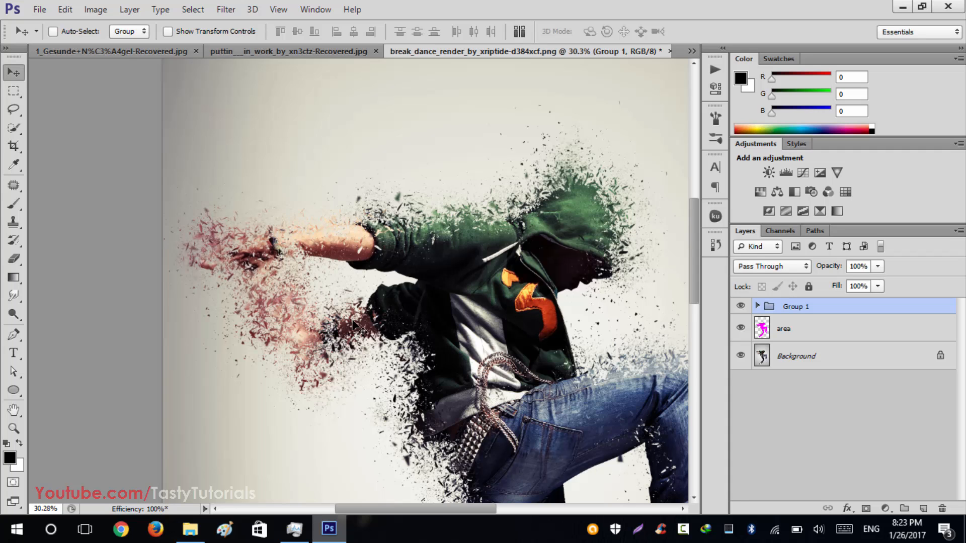
scroll(354, 326, down, 1)
scroll(576, 370, down, 1)
scroll(574, 370, down, 1)
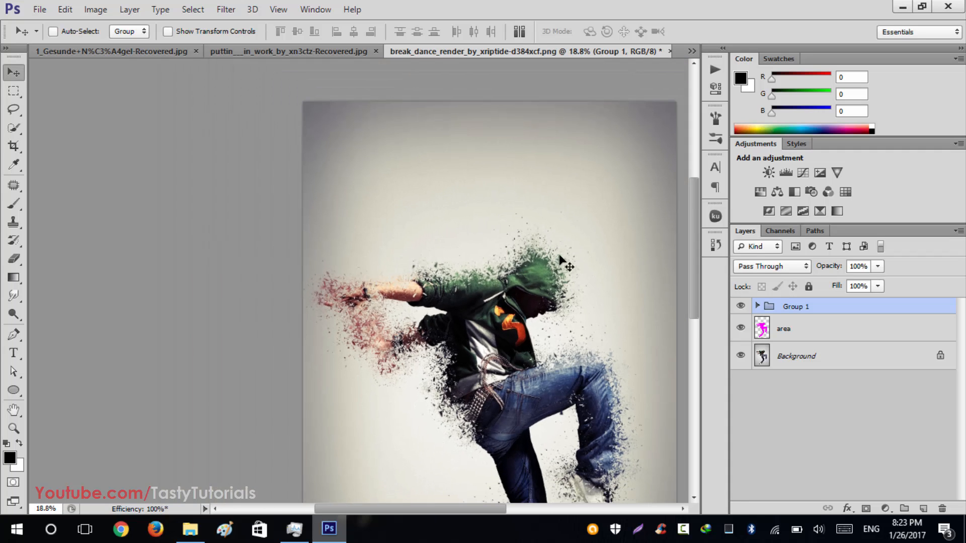
scroll(420, 367, down, 1)
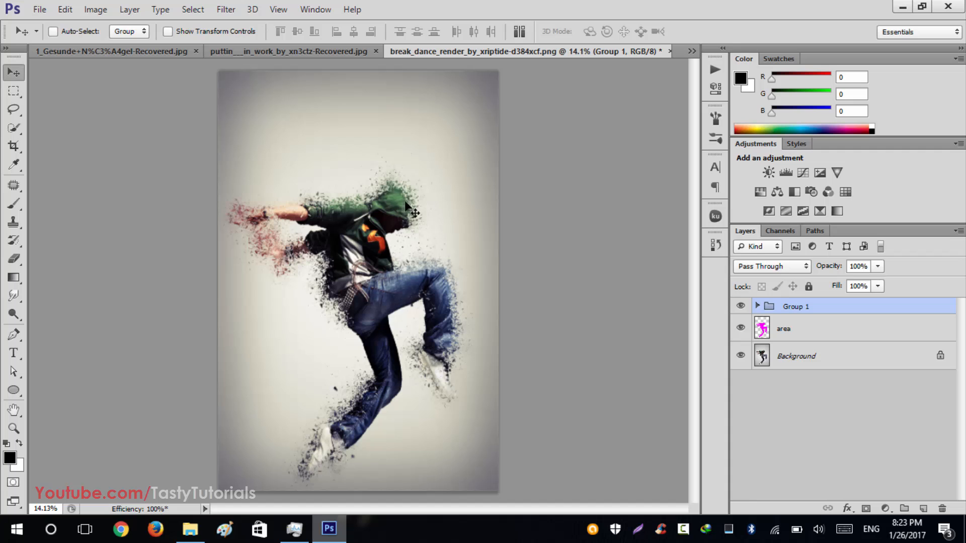
scroll(363, 311, up, 6)
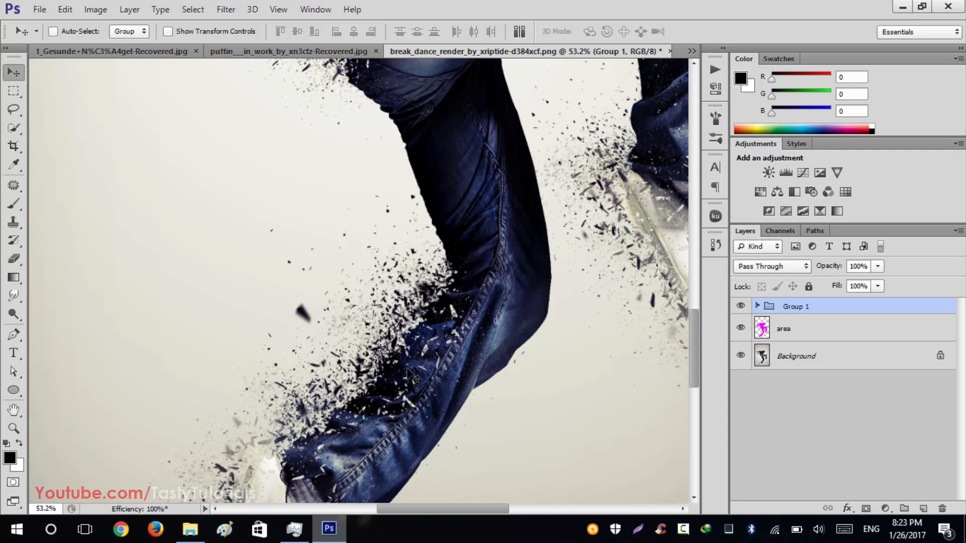
scroll(430, 347, down, 4)
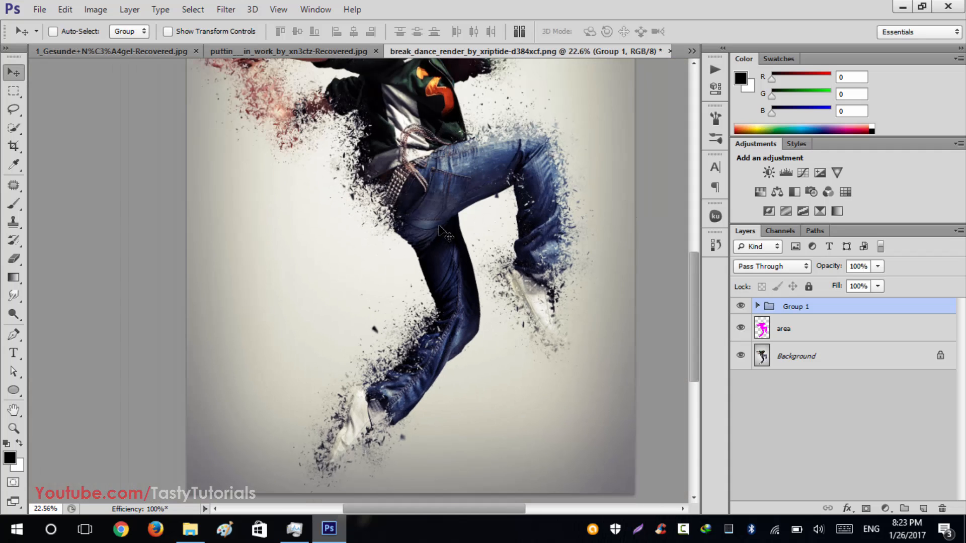
scroll(439, 227, down, 1)
Step: Switch to the acddbb6.jpg document and make its area layer and Group 1 visible
click(690, 51)
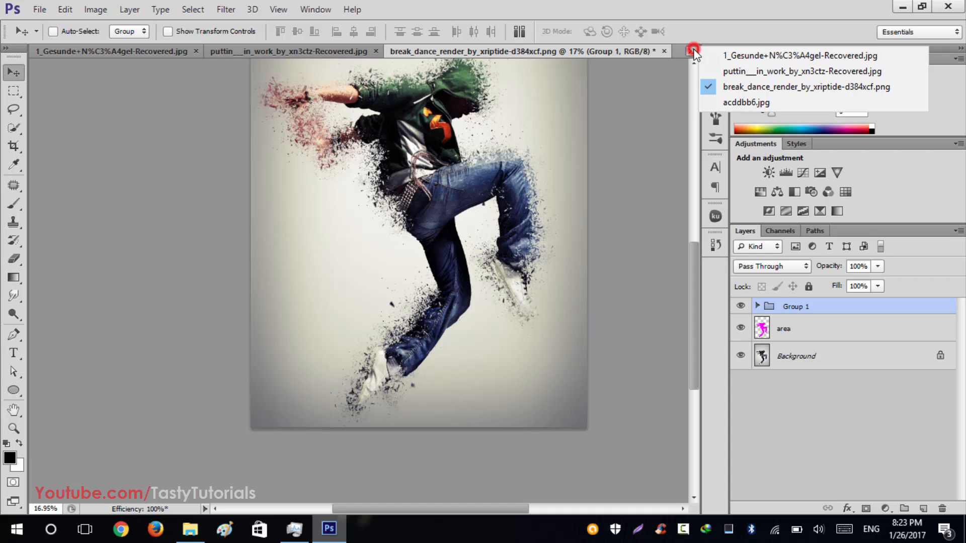
click(722, 99)
scroll(287, 327, up, 4)
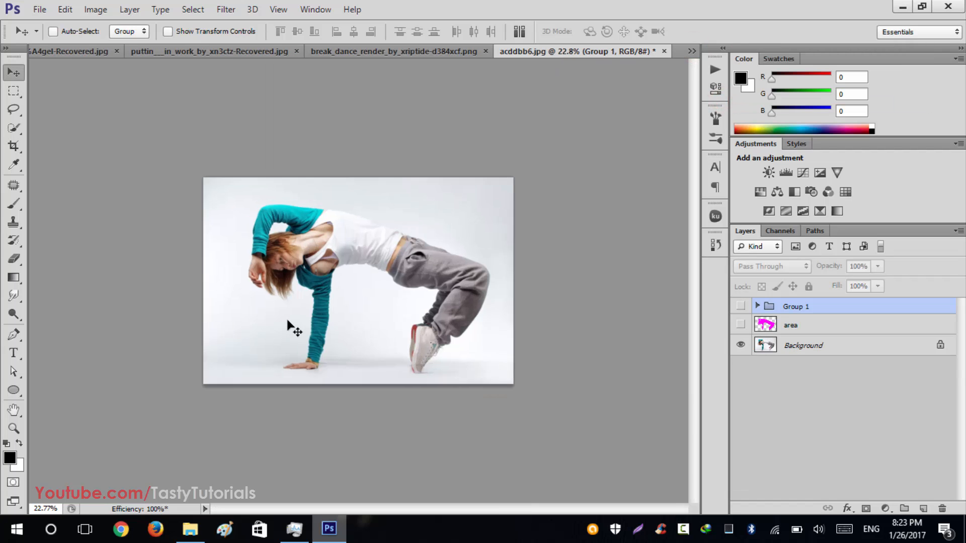
scroll(208, 250, up, 1)
scroll(227, 255, down, 2)
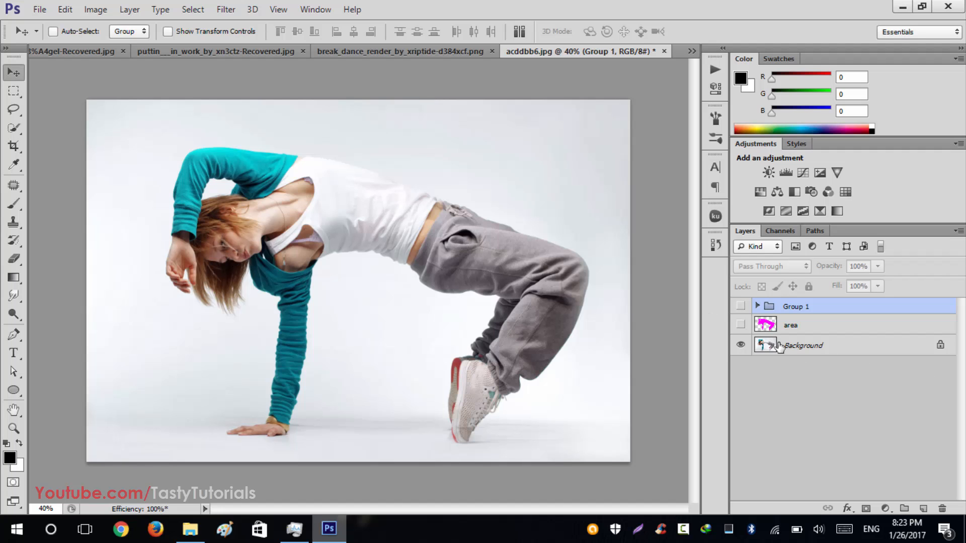
click(739, 324)
click(741, 306)
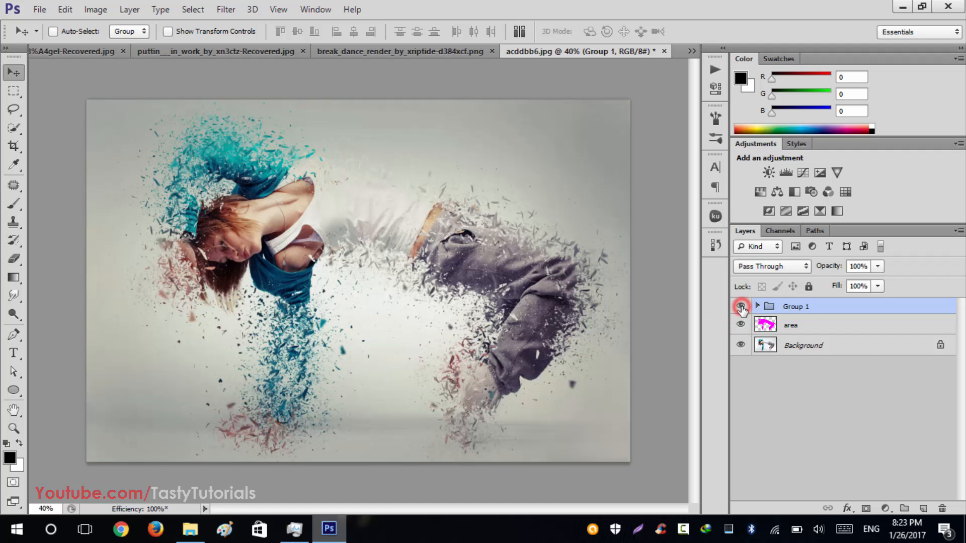
Step: Expand Group 1 and compare the image with and without its Color and contrast settings, then hide that group and Quick color FX
scroll(372, 191, up, 2)
scroll(365, 179, up, 2)
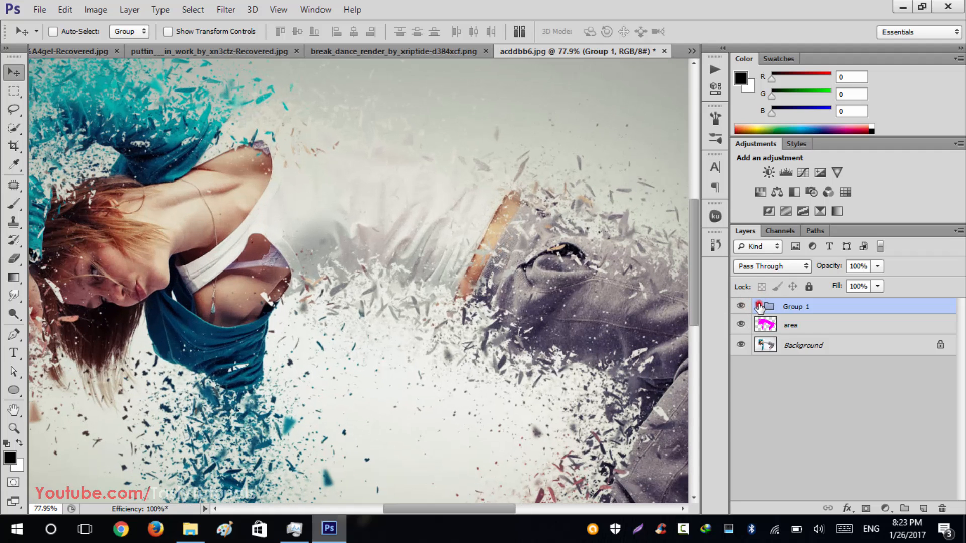
click(755, 305)
click(744, 324)
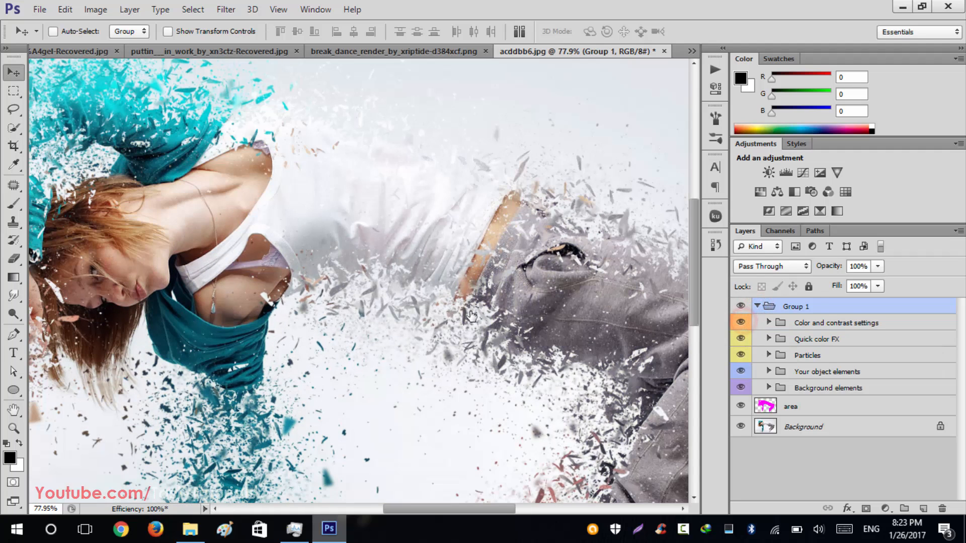
click(744, 323)
scroll(257, 211, down, 5)
drag(742, 341, 741, 322)
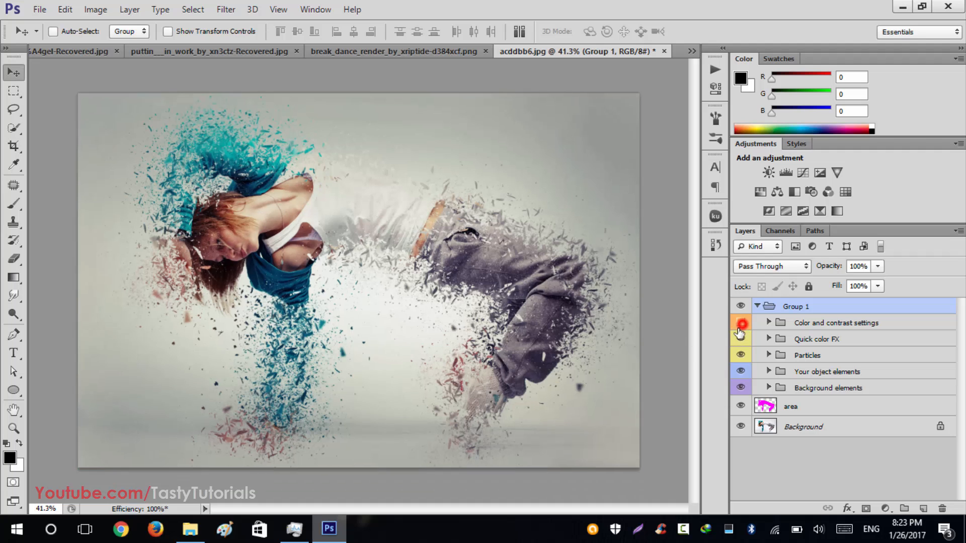
Step: Preview the woman's image without Particles, Your object elements and Background elements in turn, restoring each group
click(740, 355)
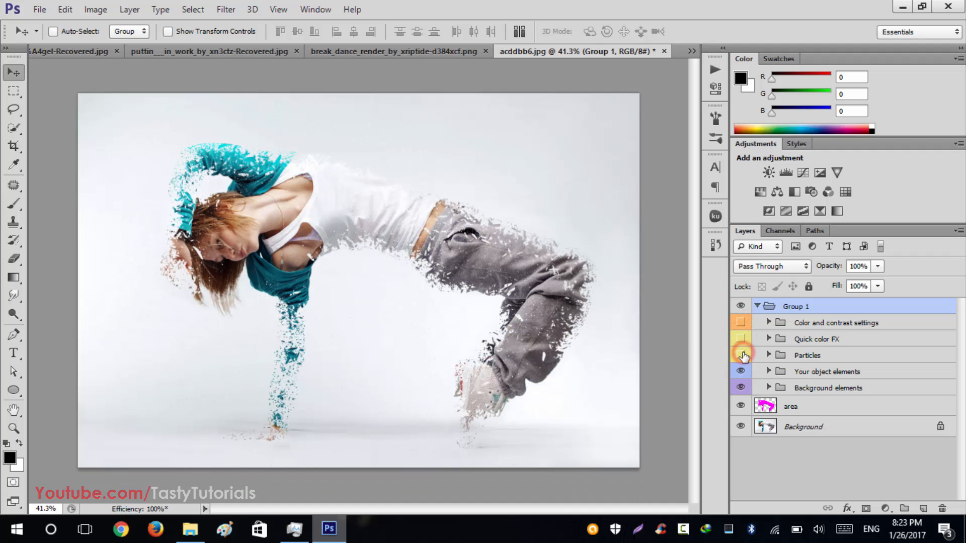
click(741, 355)
click(740, 371)
click(740, 371)
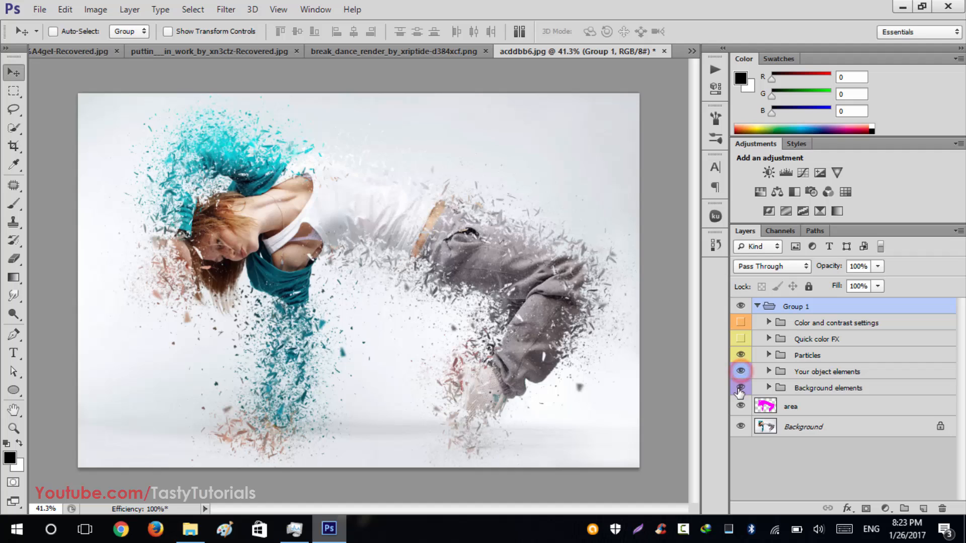
click(740, 388)
click(740, 388)
Step: Hide the area layer, collapse Group 1, and delete both so only the Background layer remains
click(740, 406)
click(757, 306)
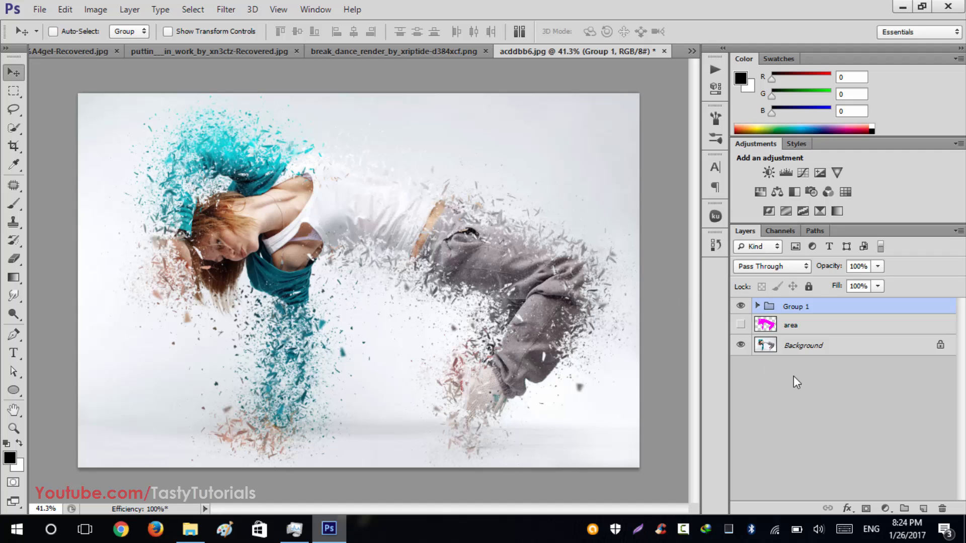
key(Delete)
key(Delete)
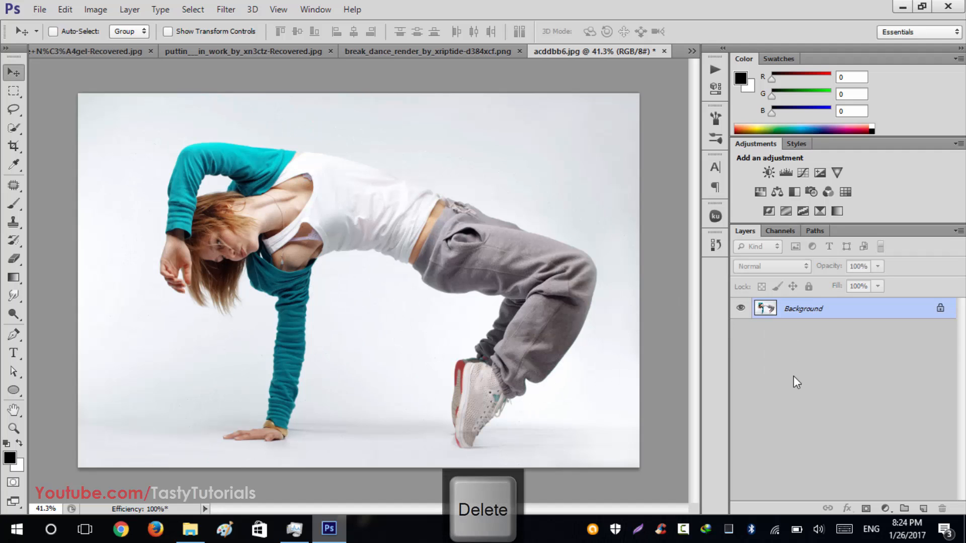
Step: Convert the locked Background into an editable layer with the default name Layer 0
click(941, 308)
double_click(937, 308)
click(603, 166)
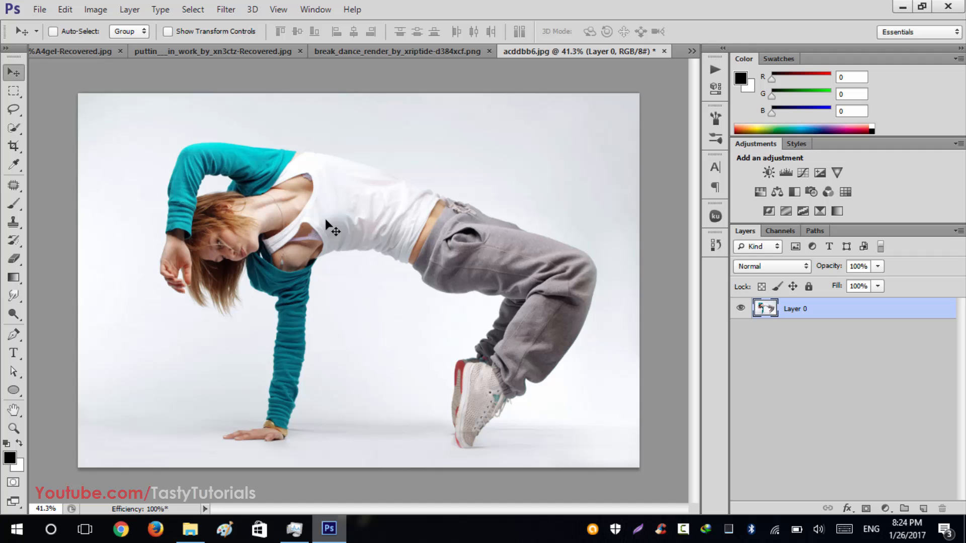
Step: Select the woman's raised sleeve, white top, trousers and shoes using the Quick Selection Tool with a size 40 brush
scroll(325, 220, up, 5)
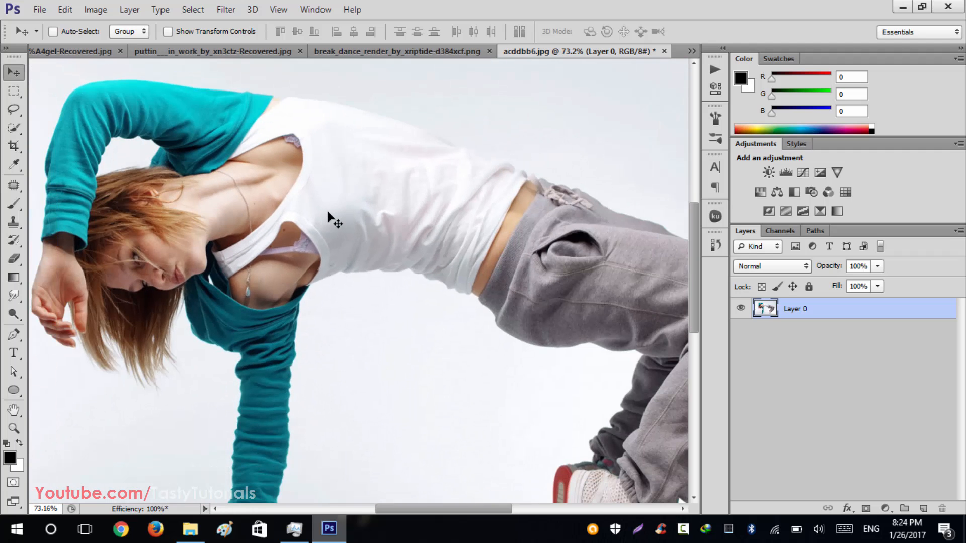
scroll(358, 259, down, 2)
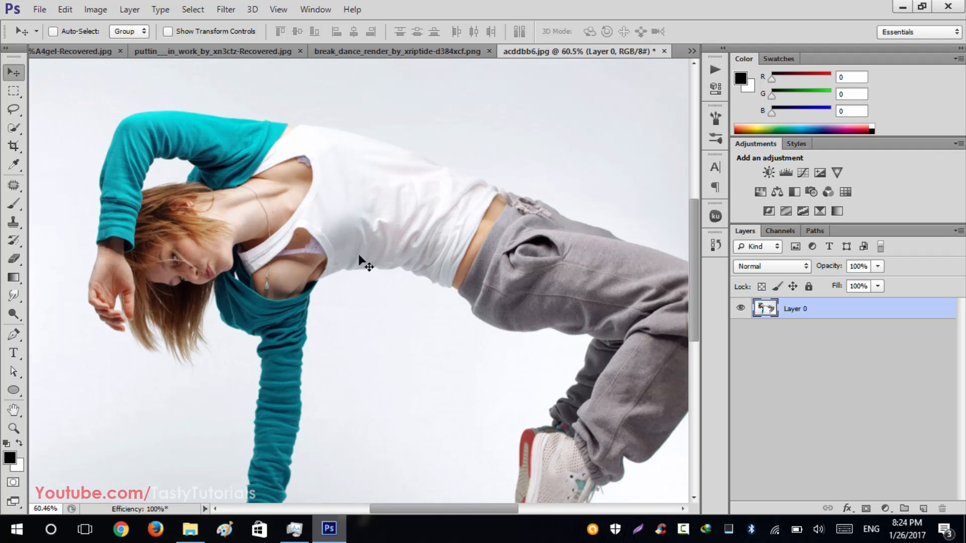
scroll(409, 302, down, 2)
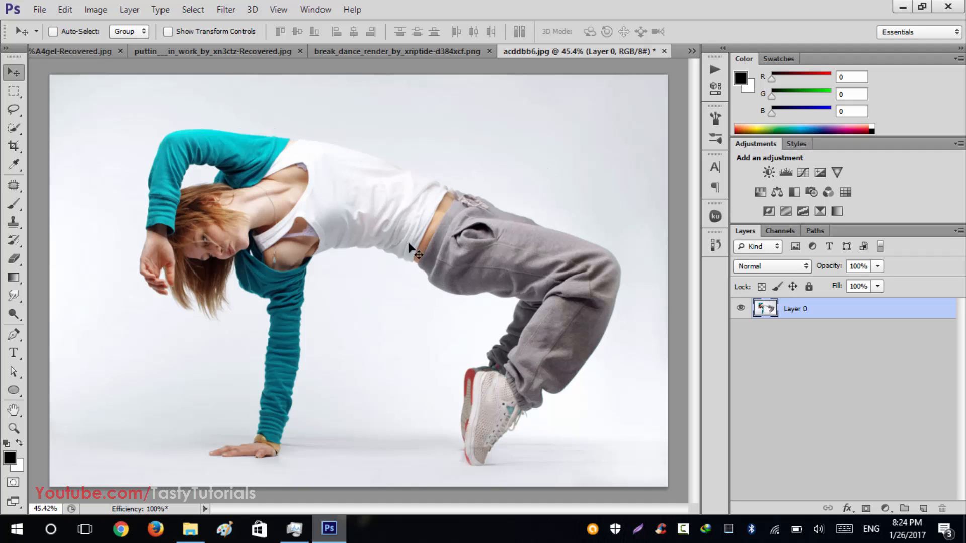
right_click(20, 129)
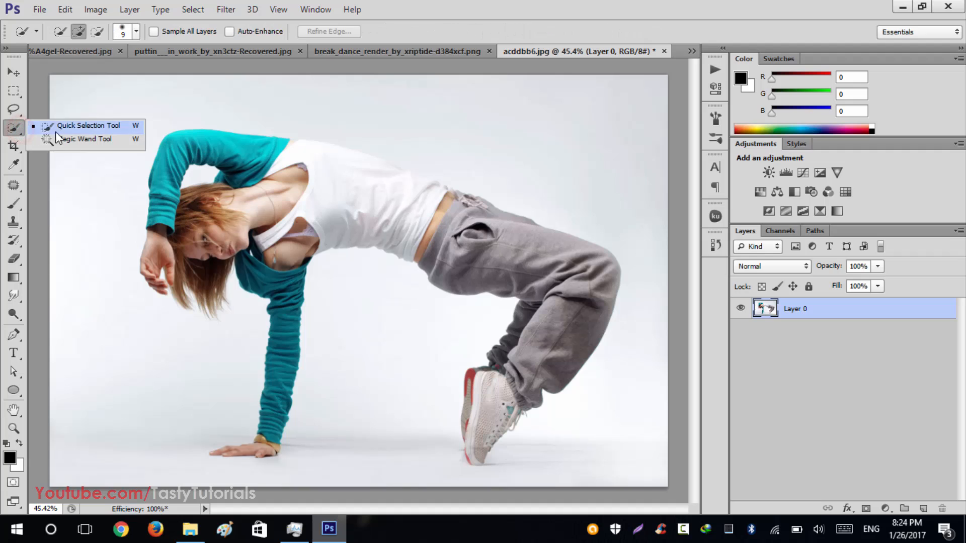
click(55, 131)
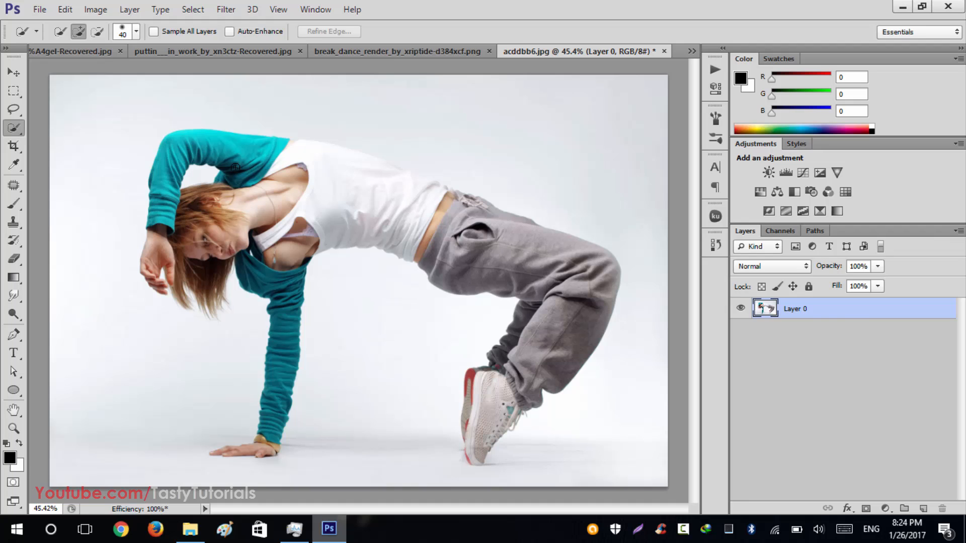
scroll(224, 164, up, 1)
mouse_move(216, 159)
mouse_down()
mouse_move(395, 194)
mouse_move(311, 164)
mouse_move(353, 205)
mouse_move(604, 281)
mouse_move(600, 360)
mouse_move(557, 415)
mouse_move(509, 449)
mouse_move(495, 420)
mouse_move(552, 338)
mouse_up()
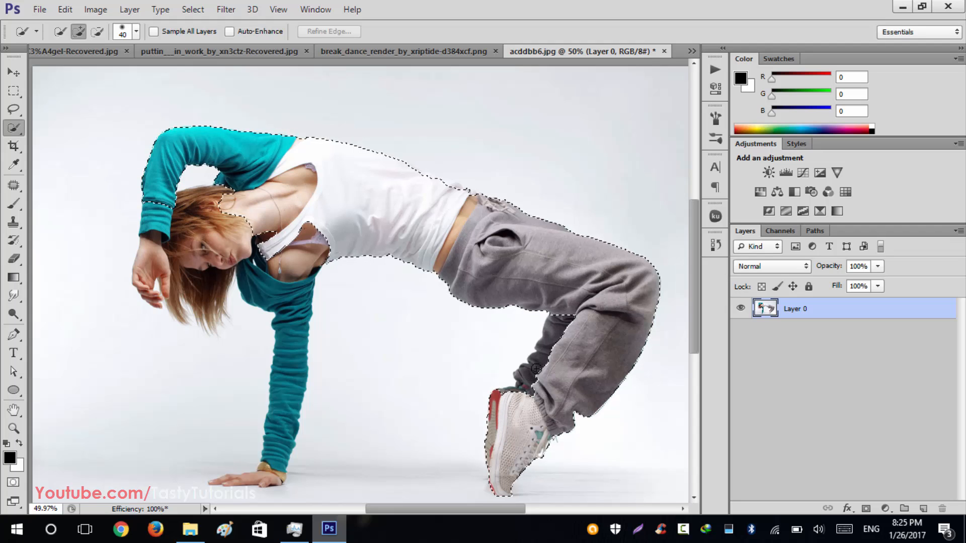
Step: Extend the selection over the woman's supporting arm and hand, face, hair and raised hand
mouse_move(303, 251)
mouse_down()
mouse_move(286, 296)
mouse_move(280, 439)
mouse_move(257, 475)
mouse_move(235, 478)
mouse_move(268, 365)
mouse_up()
scroll(174, 317, up, 4)
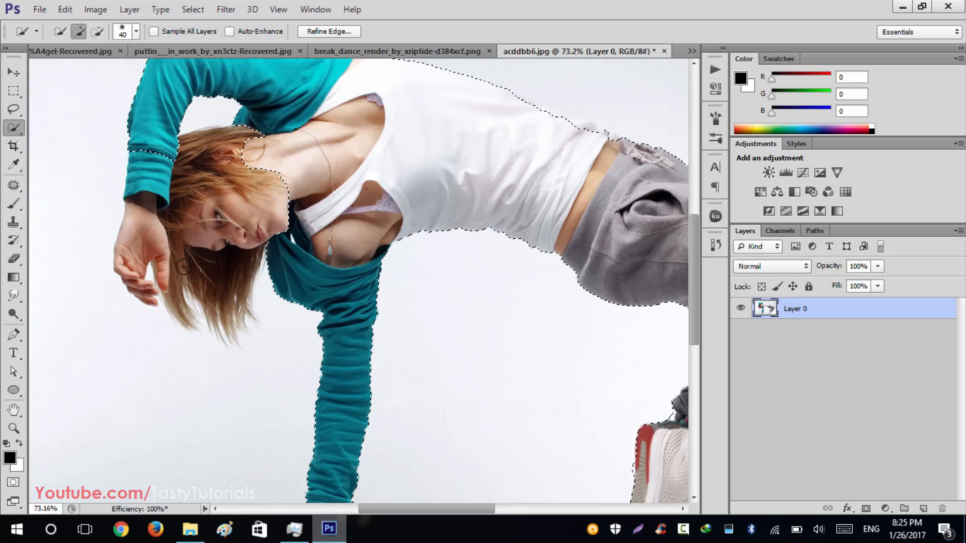
mouse_move(232, 190)
mouse_down()
mouse_move(198, 213)
mouse_move(207, 272)
mouse_move(166, 296)
mouse_move(146, 266)
mouse_move(133, 275)
mouse_up()
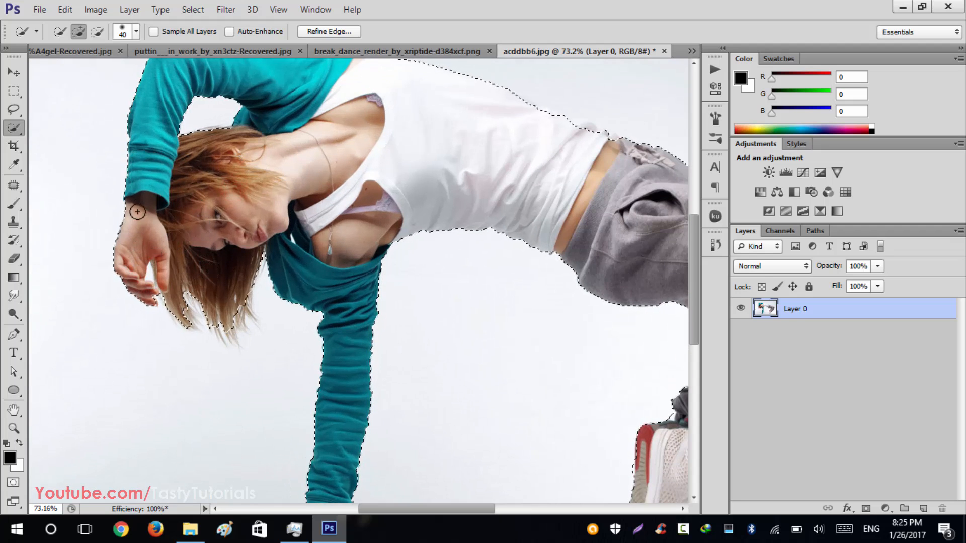
scroll(340, 260, down, 4)
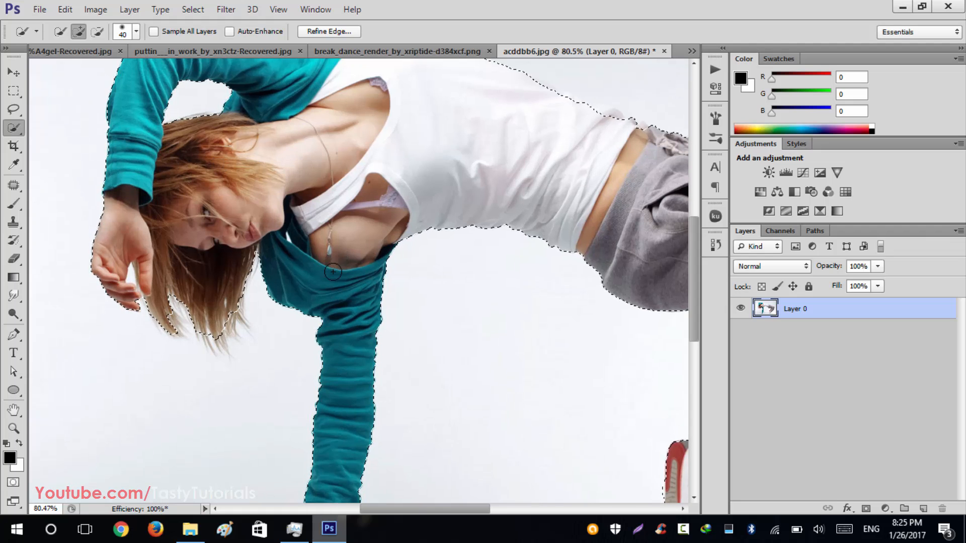
scroll(335, 304, down, 1)
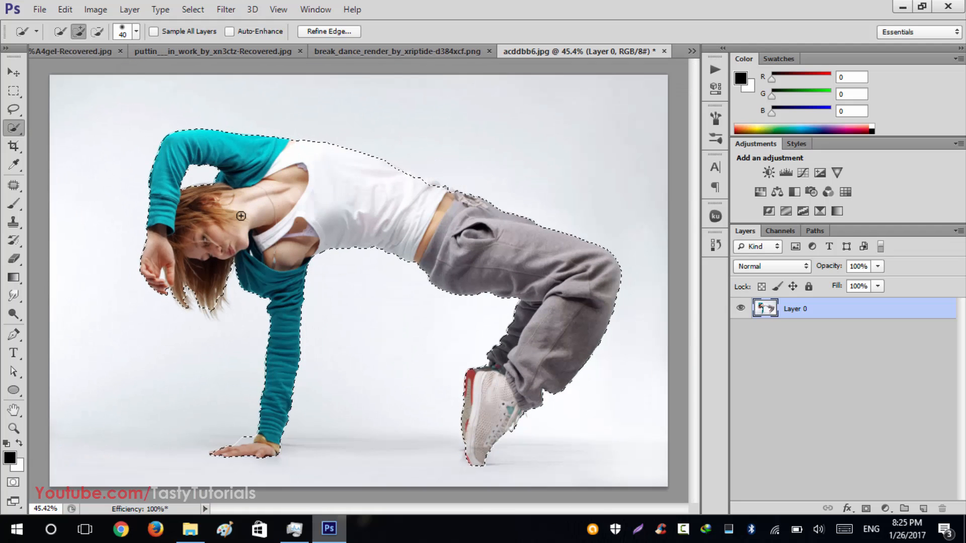
Step: Undo the stray selection area above the wrist of the woman's supporting hand
scroll(192, 454, up, 10)
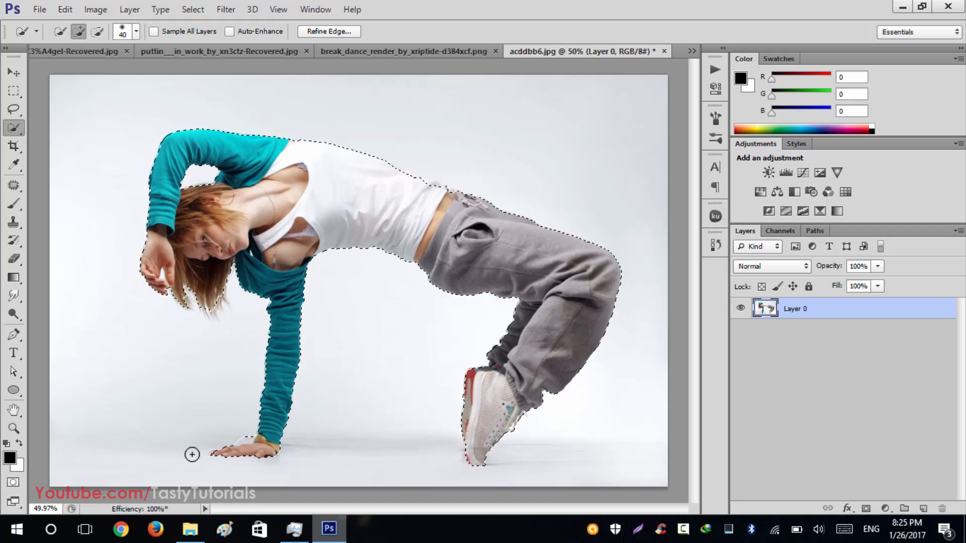
key(space)
drag(425, 435, 390, 355)
scroll(334, 343, up, 3)
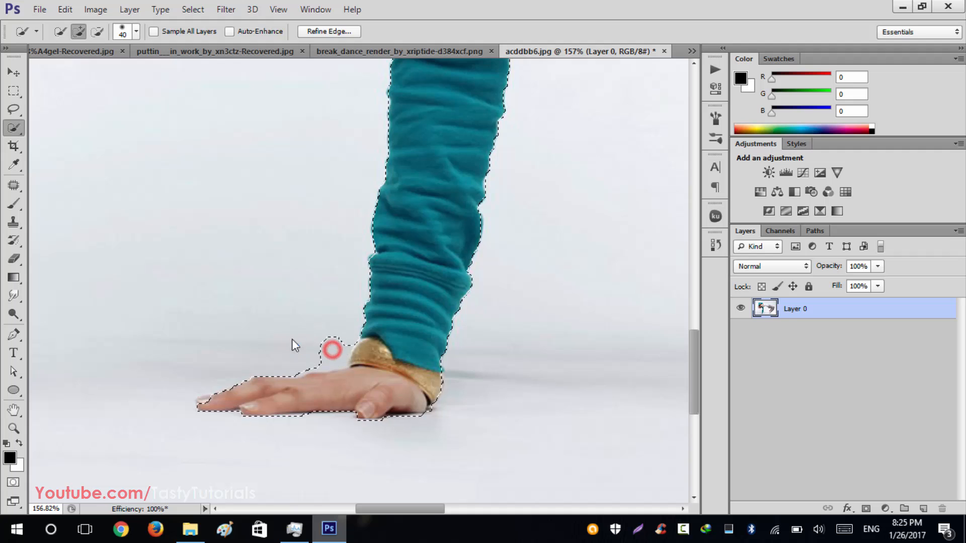
key(ctrl+alt+z)
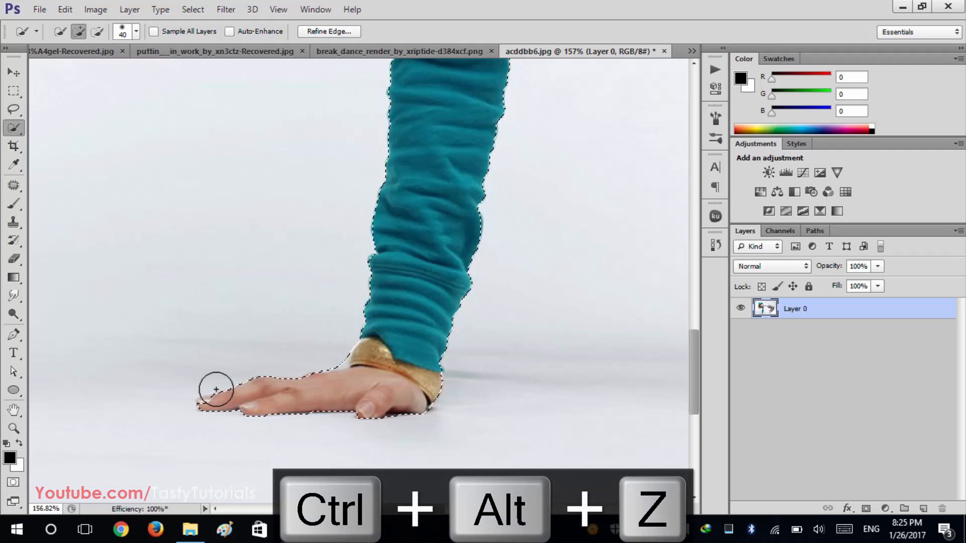
Step: Reduce the Quick Selection brush size to 8 and add the fingertip of the supporting hand to the selection
key(bracketleft)
key(bracketleft)
key(bracketleft)
key(bracketleft)
key(bracketleft)
drag(210, 400, 204, 401)
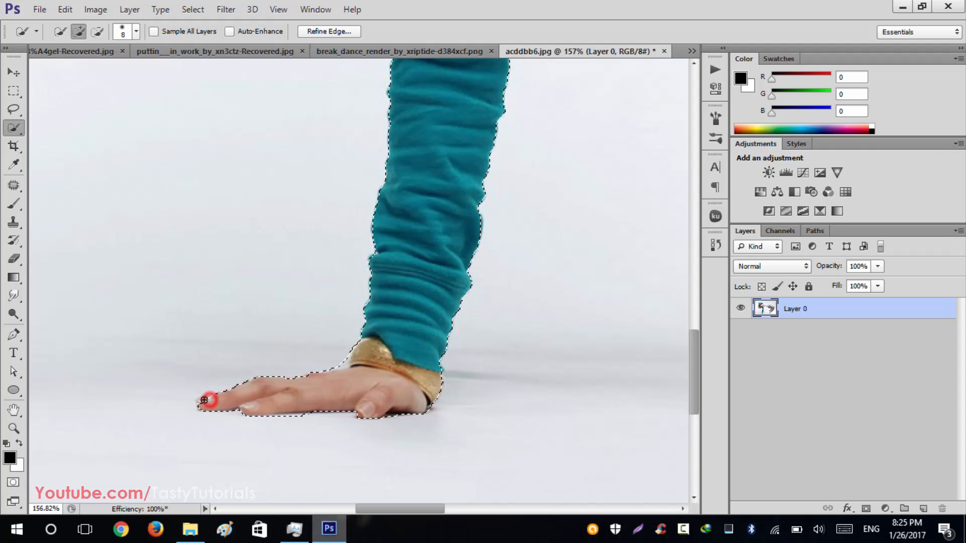
Step: Touch up the selection along the upper edge of the white top near the trouser waistband
scroll(329, 384, down, 2)
drag(493, 291, 354, 491)
drag(328, 237, 206, 458)
drag(401, 205, 157, 403)
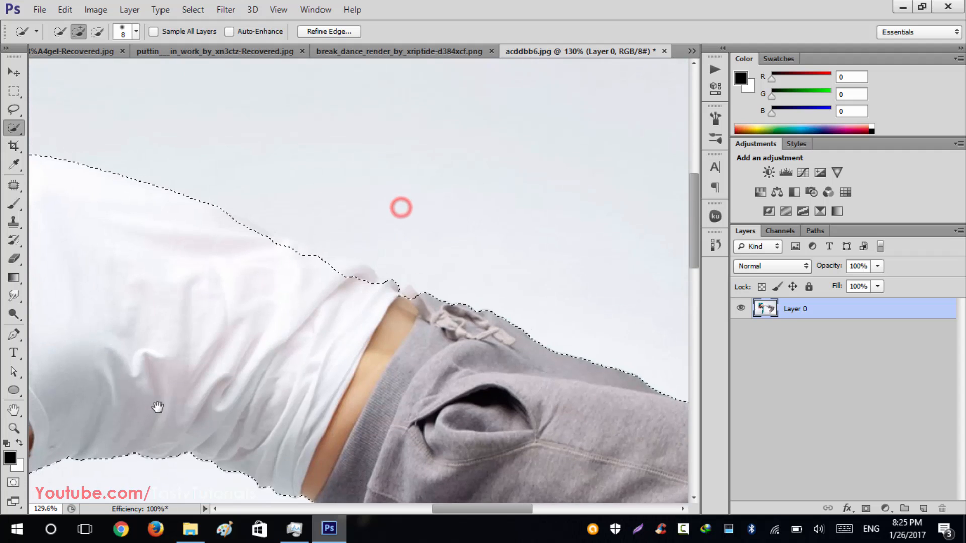
scroll(281, 247, up, 1)
drag(294, 244, 411, 293)
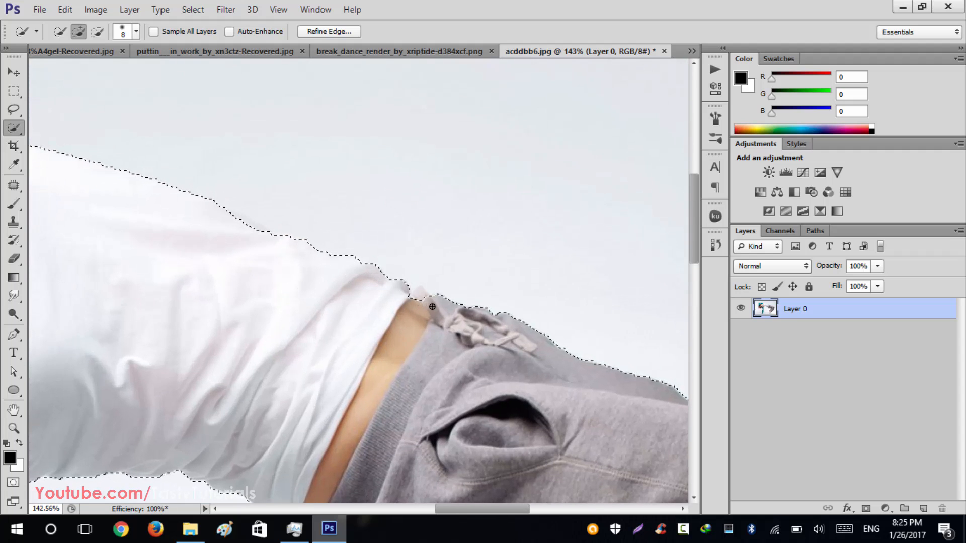
Step: Subtract the thin strip of background beside the red sole of the rear shoe from the selection
scroll(398, 391, down, 6)
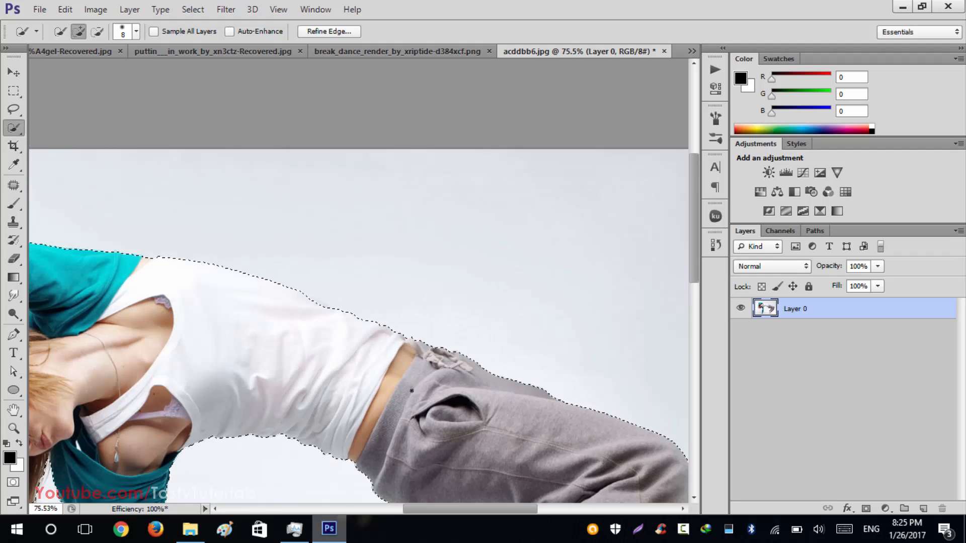
drag(472, 394, 218, 249)
drag(306, 303, 339, 202)
drag(338, 336, 372, 241)
scroll(246, 327, up, 5)
scroll(215, 349, up, 3)
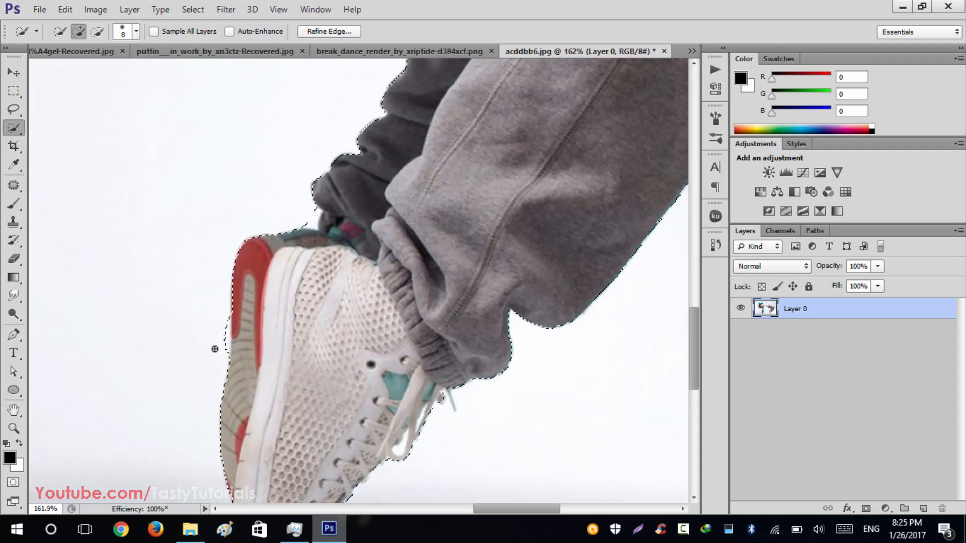
drag(221, 327, 221, 350)
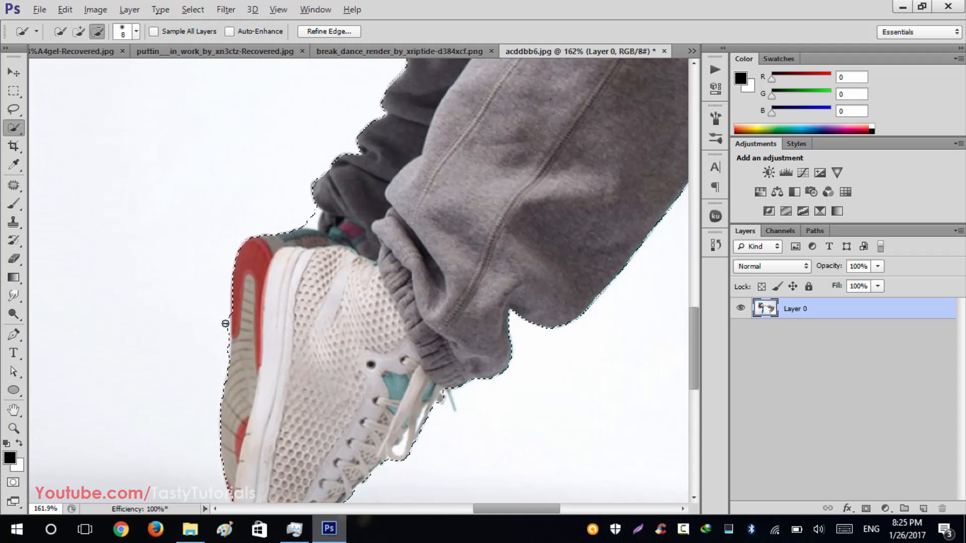
Step: Trim the background from the selection in the notch between the dark trouser cuff and the rear shoe
scroll(186, 384, down, 4)
scroll(186, 383, down, 3)
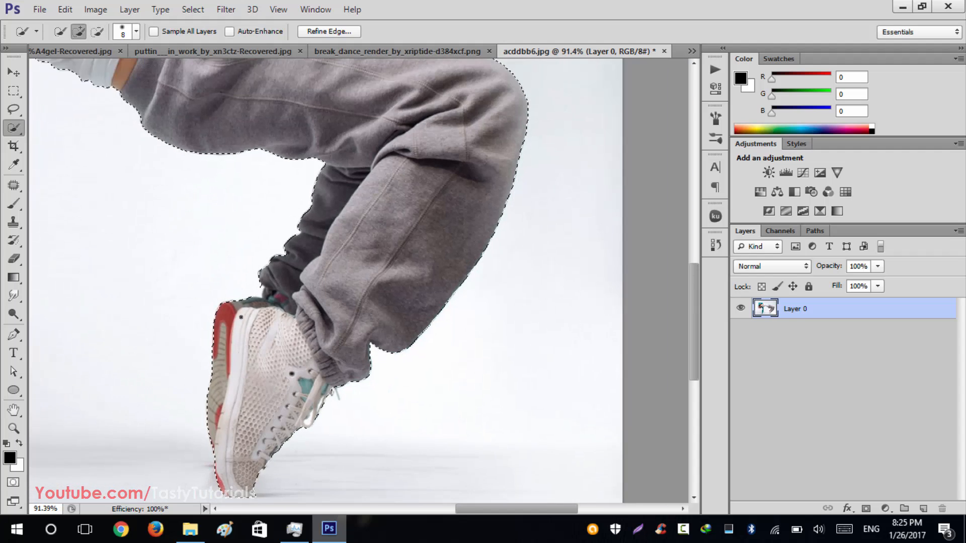
scroll(265, 276, up, 5)
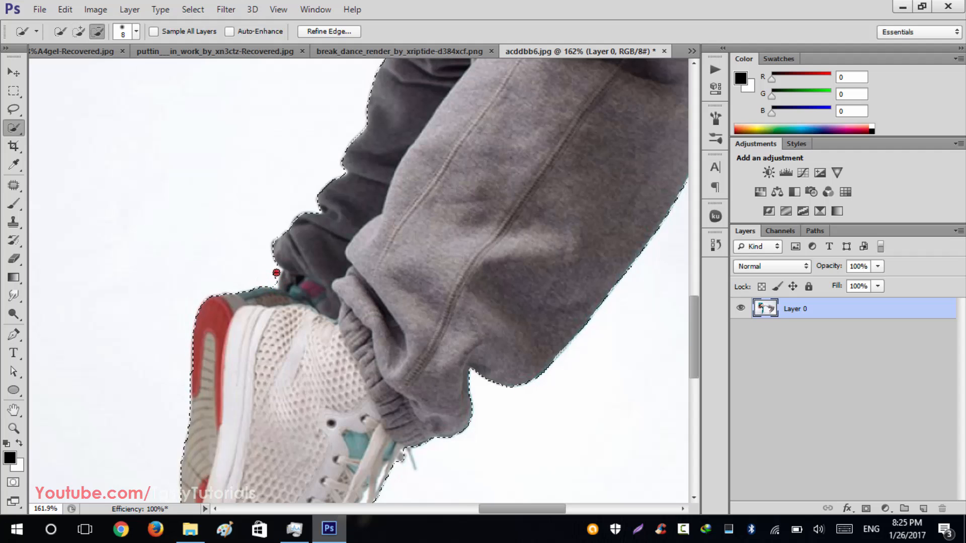
scroll(265, 282, down, 3)
scroll(340, 440, up, 3)
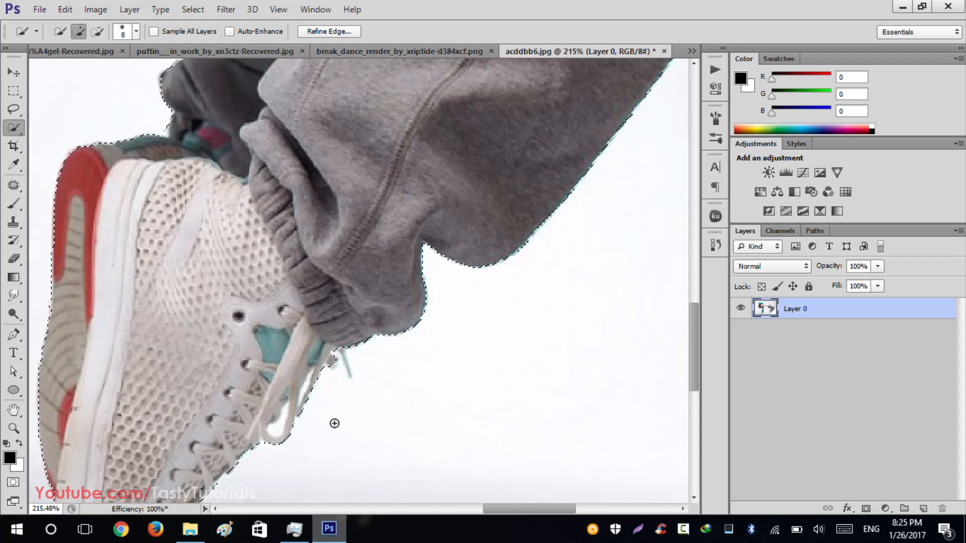
scroll(334, 356, down, 4)
Step: Reduce the Quick Selection brush size to 3 and subtract the small white gap between the chin and the teal jacket
key(space)
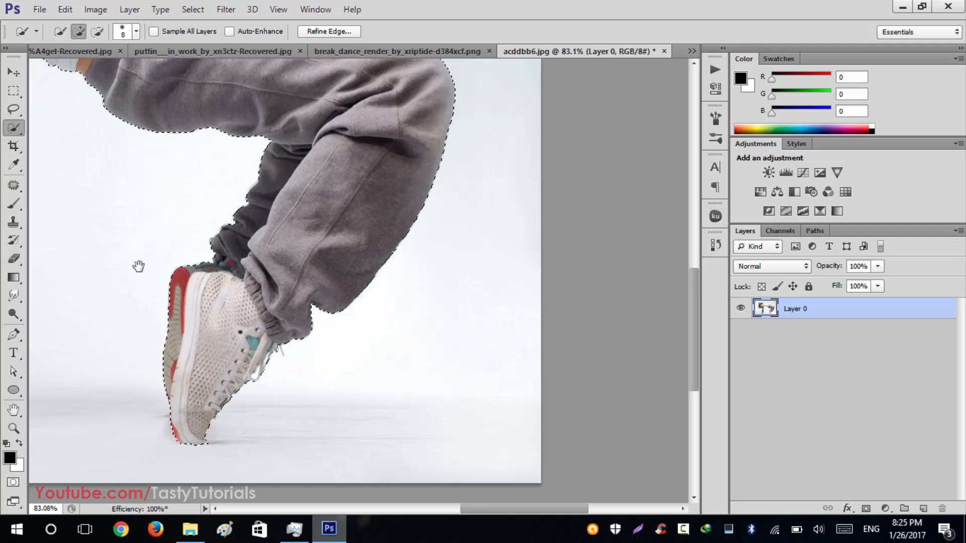
drag(151, 267, 414, 345)
drag(216, 250, 433, 306)
scroll(280, 238, up, 2)
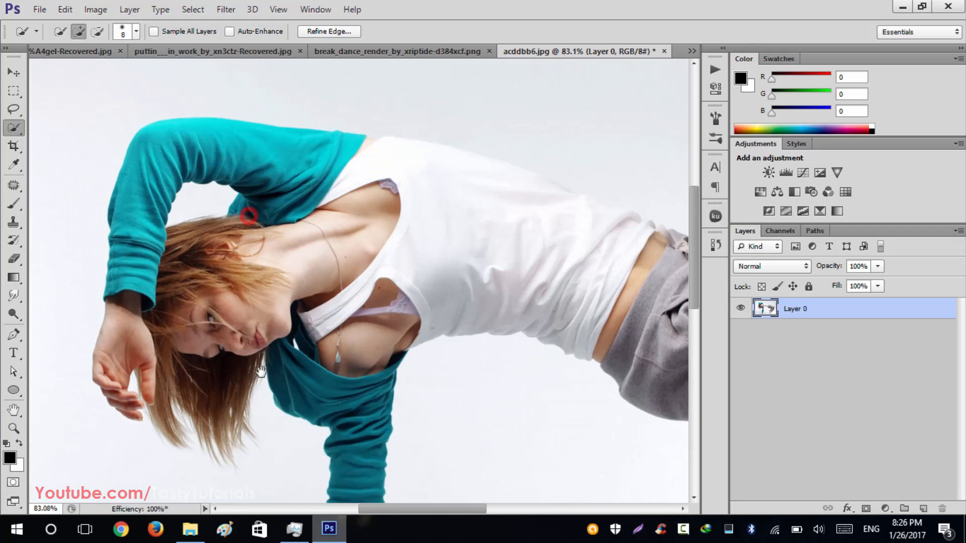
scroll(273, 365, up, 5)
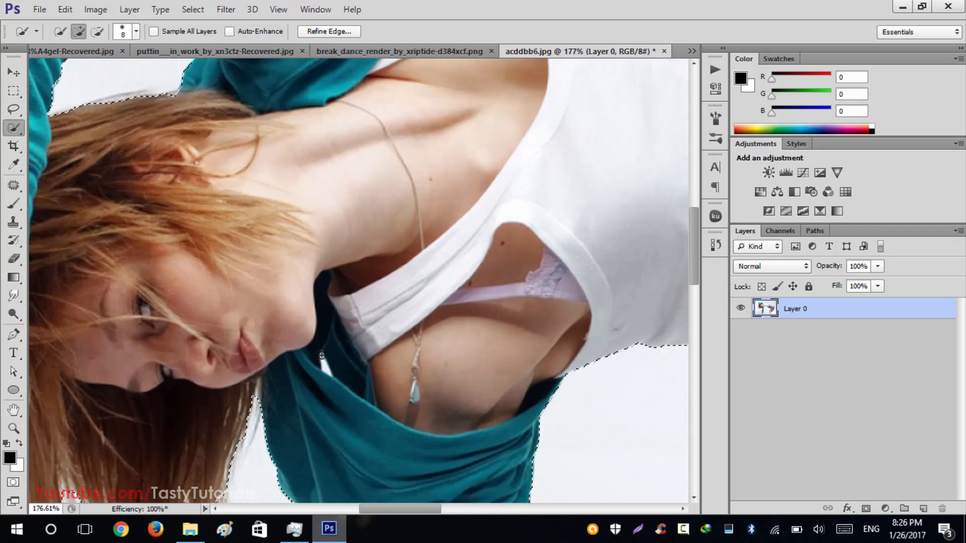
key(bracketleft)
key(alt)
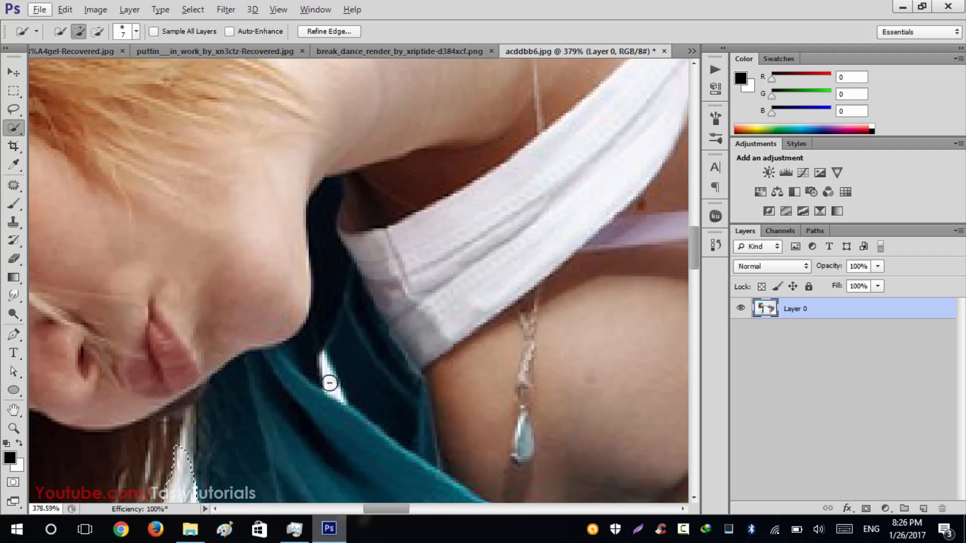
key(alt)
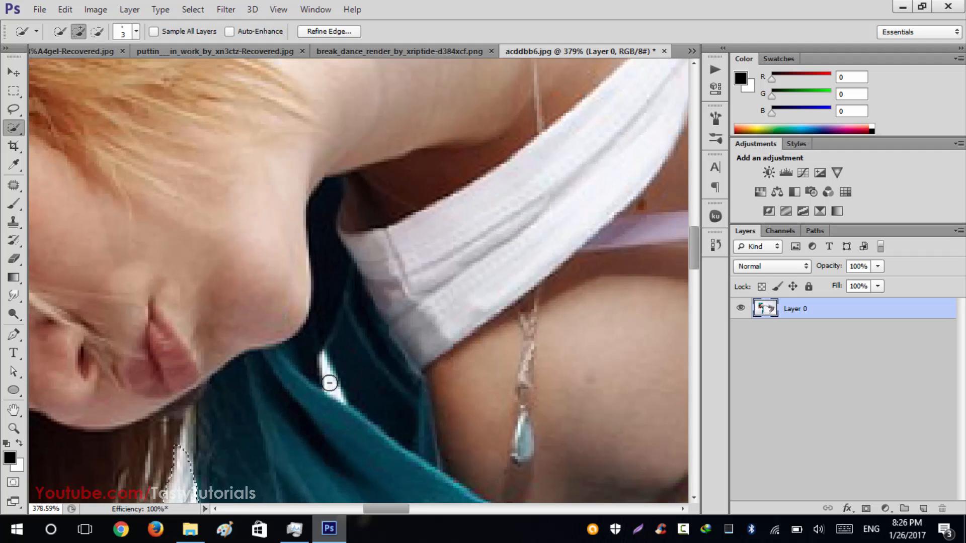
key(alt)
drag(329, 383, 327, 374)
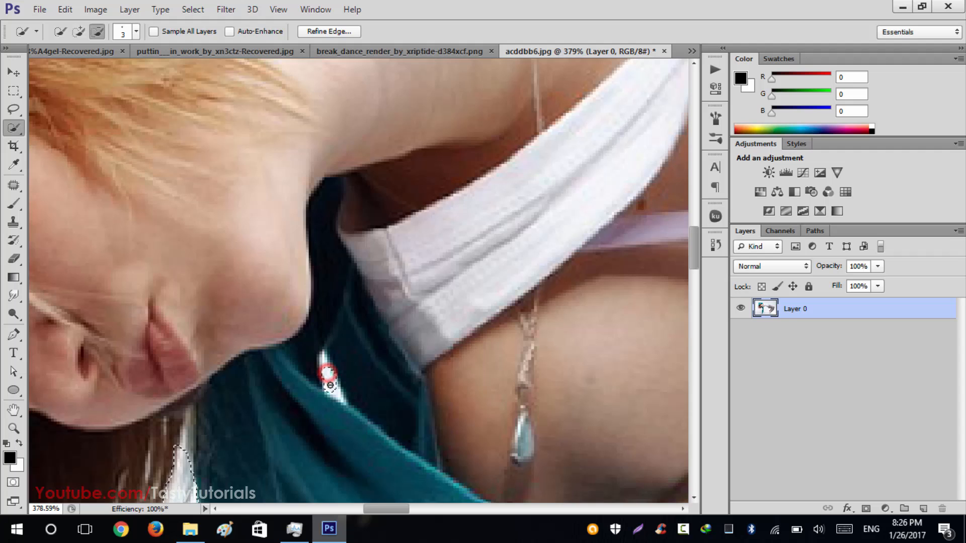
click(323, 362)
click(324, 362)
scroll(337, 395, down, 10)
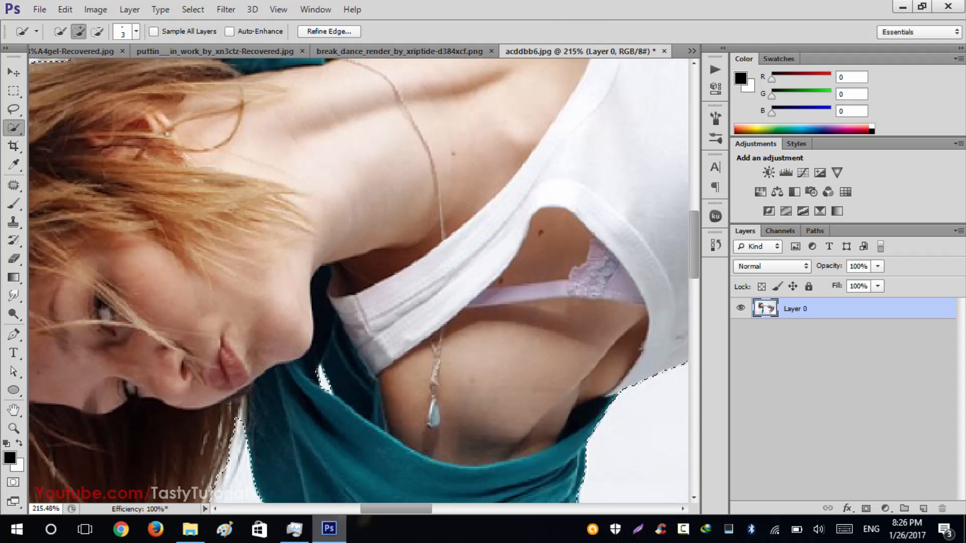
Step: Add a layer mask to Layer 0 from the finished selection
scroll(283, 353, down, 2)
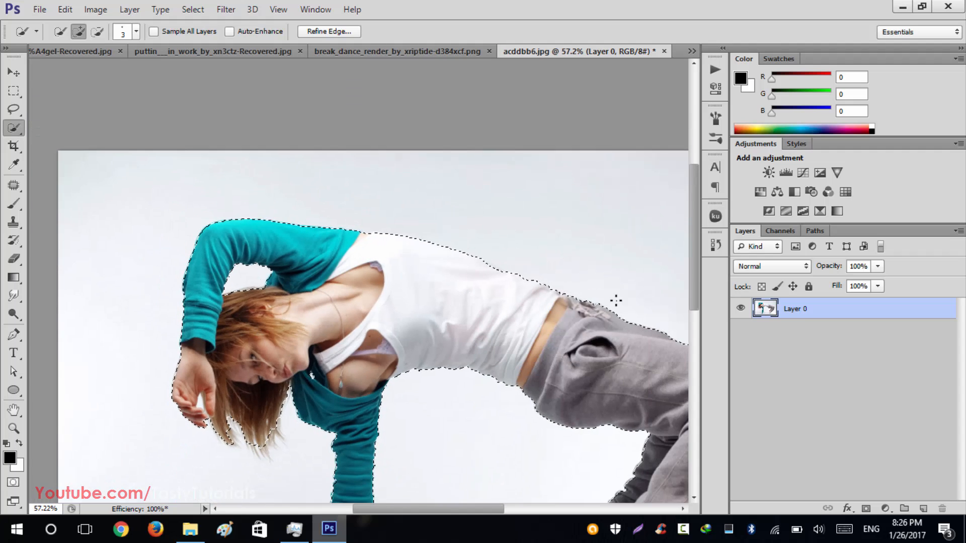
click(866, 508)
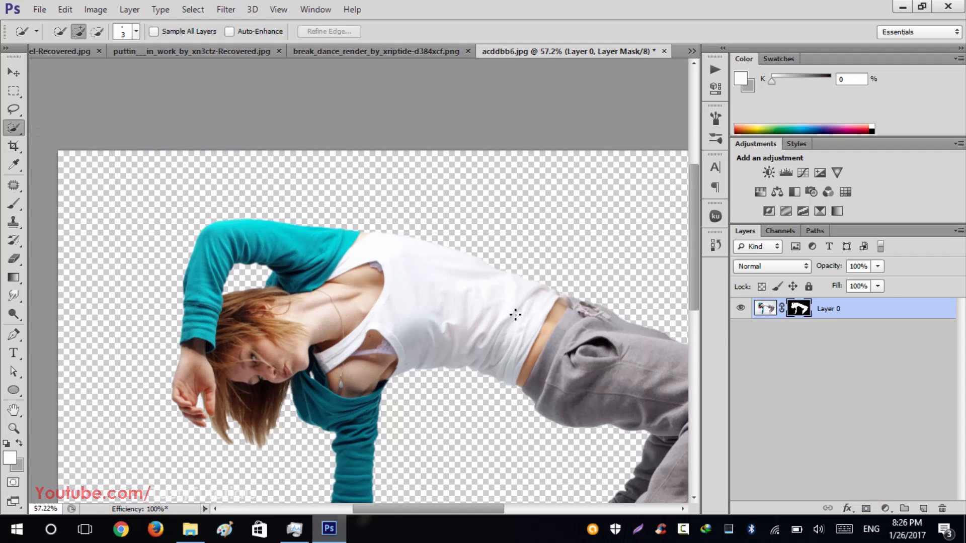
scroll(361, 342, down, 2)
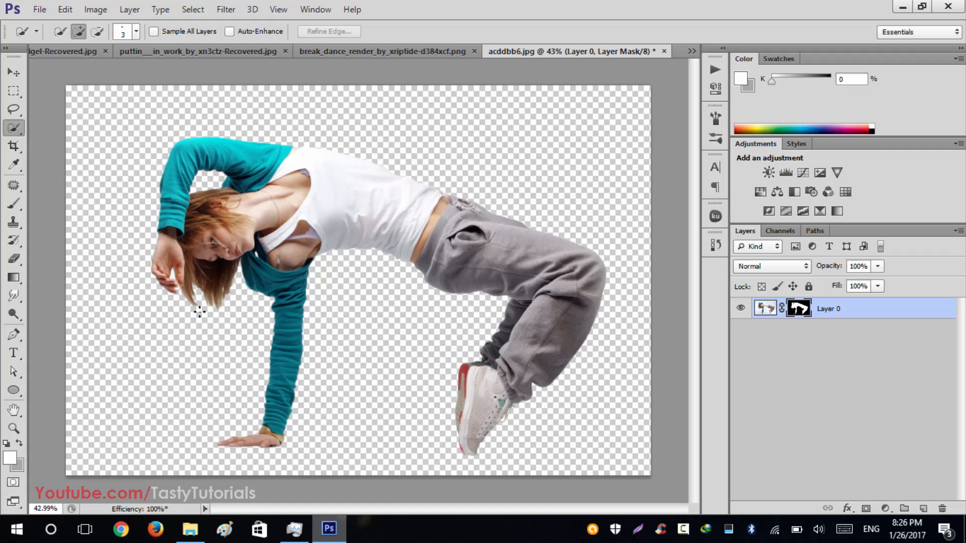
Step: Open Refine Mask for the layer mask, set Shift Edge to 0% and turn off Decontaminate Colors
right_click(800, 309)
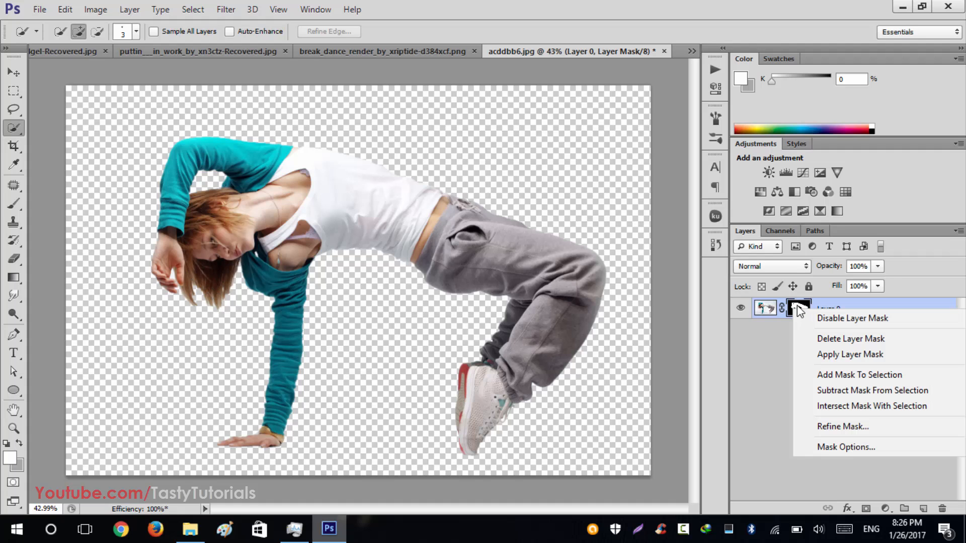
click(841, 425)
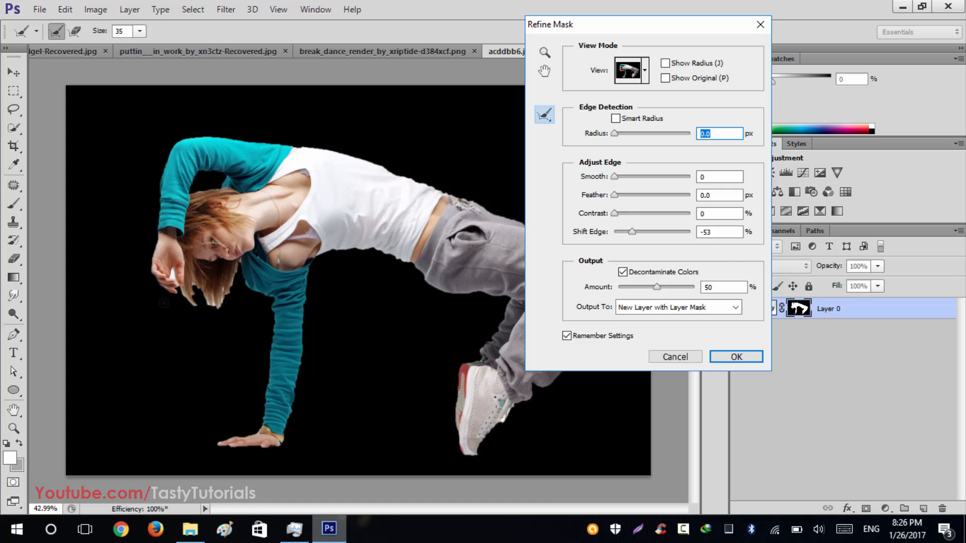
scroll(146, 319, up, 4)
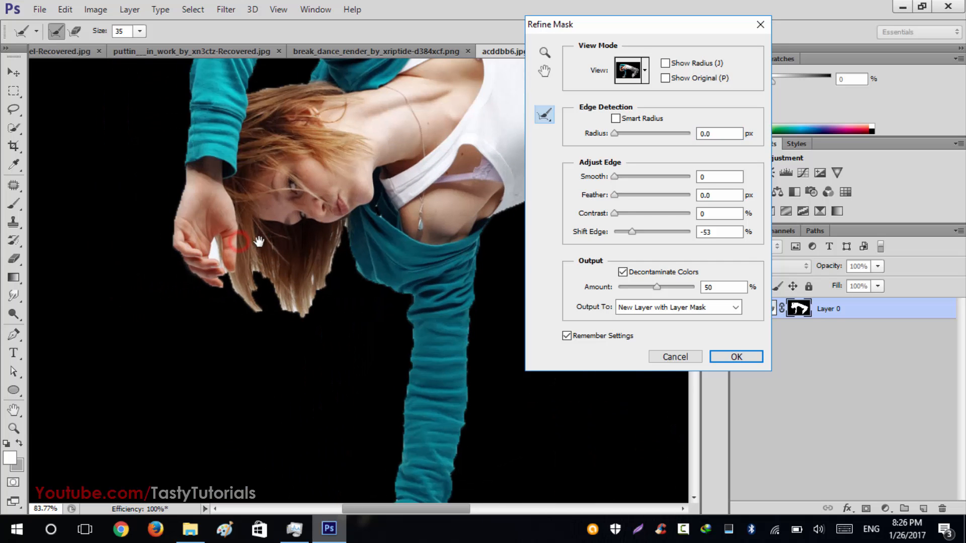
double_click(724, 232)
text(0)
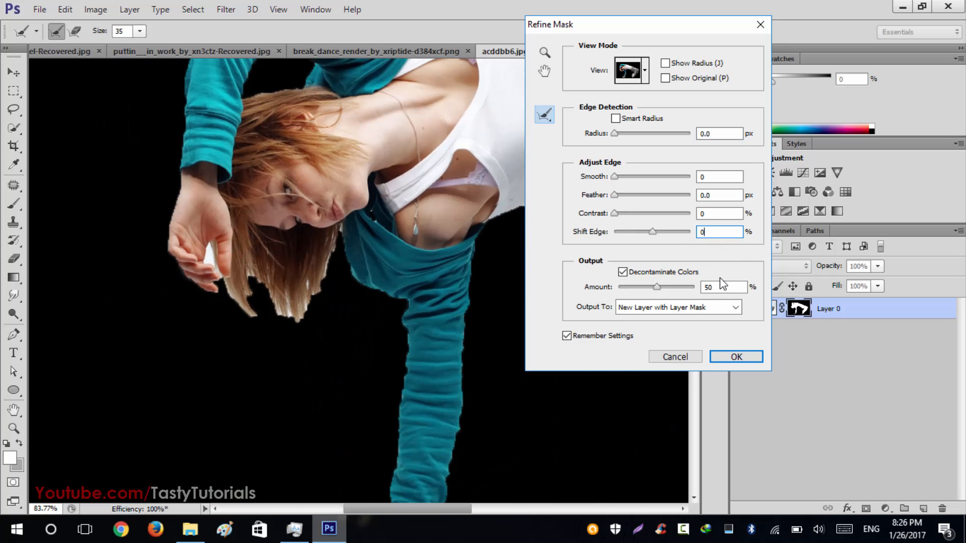
click(723, 287)
click(622, 271)
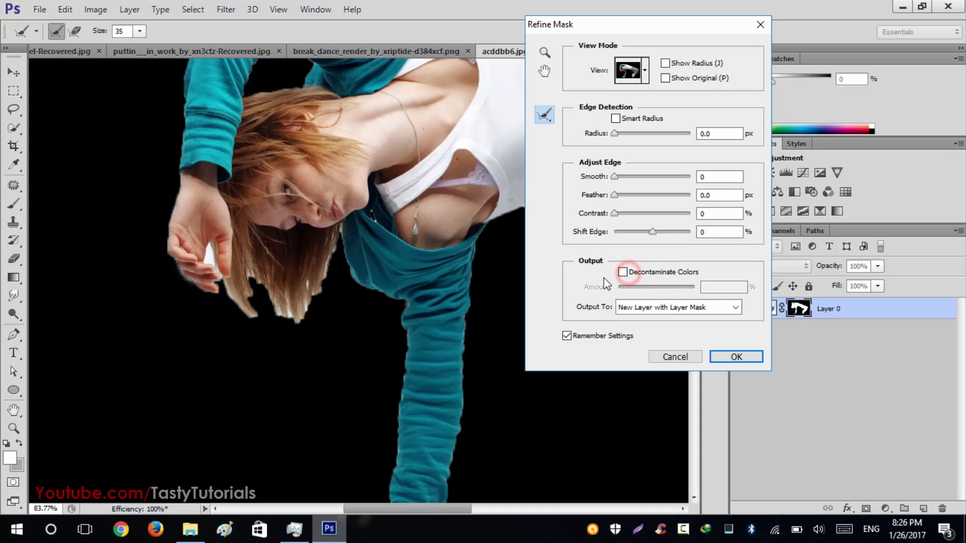
Step: Refine the mask around the hair edges with the size 35 Refine Radius brush, and set Shift Edge to -36%
mouse_move(334, 236)
mouse_down()
mouse_move(302, 309)
mouse_move(245, 258)
mouse_move(230, 292)
mouse_move(211, 252)
mouse_move(247, 252)
mouse_move(257, 231)
mouse_move(259, 287)
mouse_move(242, 276)
mouse_move(247, 298)
mouse_up()
mouse_move(318, 300)
mouse_down()
mouse_move(340, 283)
mouse_move(362, 284)
mouse_up()
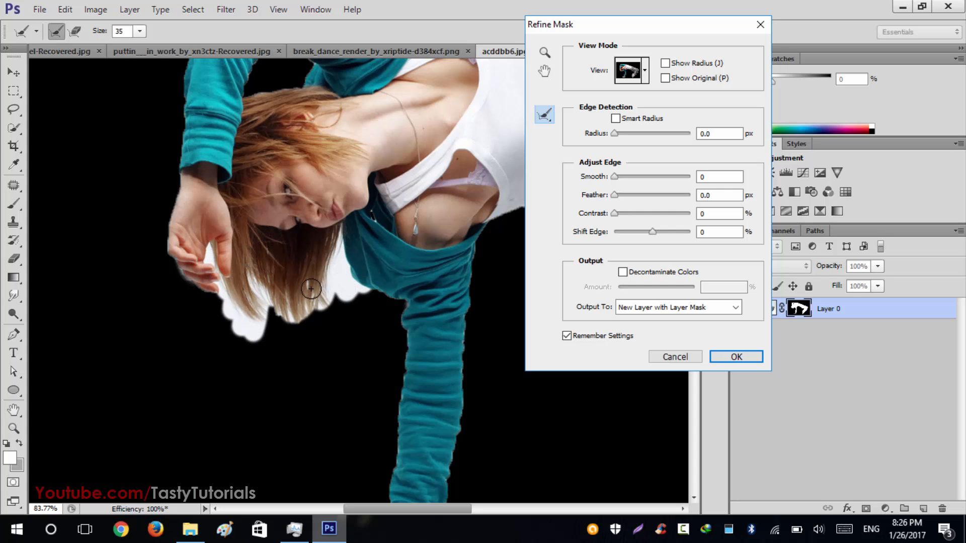
mouse_move(338, 232)
mouse_down()
mouse_move(290, 324)
mouse_move(280, 306)
mouse_move(300, 324)
mouse_up()
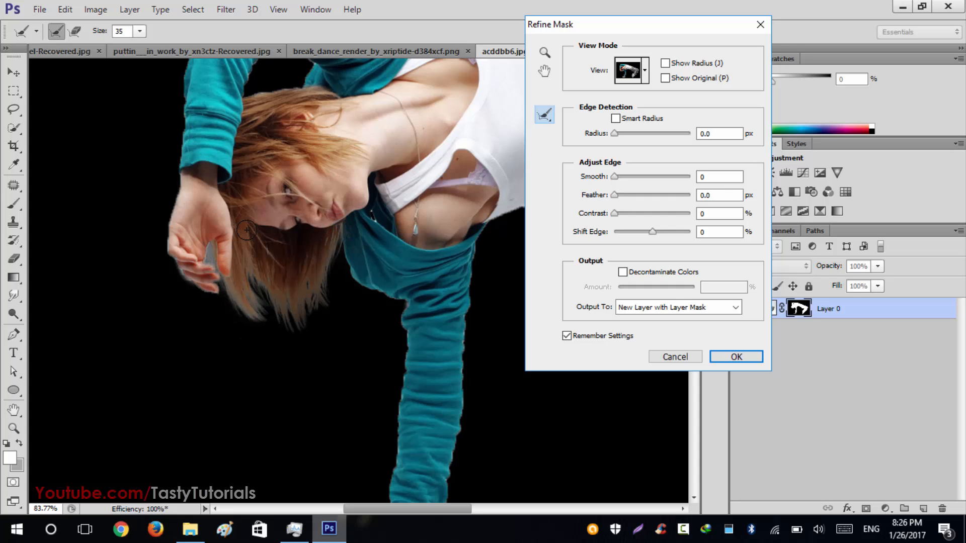
drag(292, 87, 257, 101)
drag(328, 234, 307, 307)
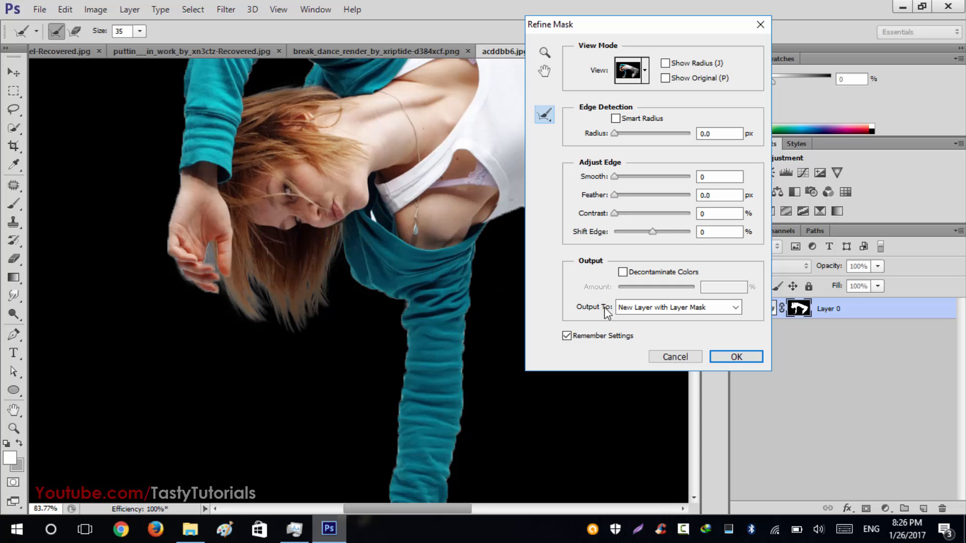
mouse_move(328, 239)
mouse_down()
mouse_move(285, 308)
mouse_move(262, 296)
mouse_move(255, 277)
mouse_move(299, 299)
mouse_move(318, 293)
mouse_move(300, 302)
mouse_up()
drag(651, 232, 586, 219)
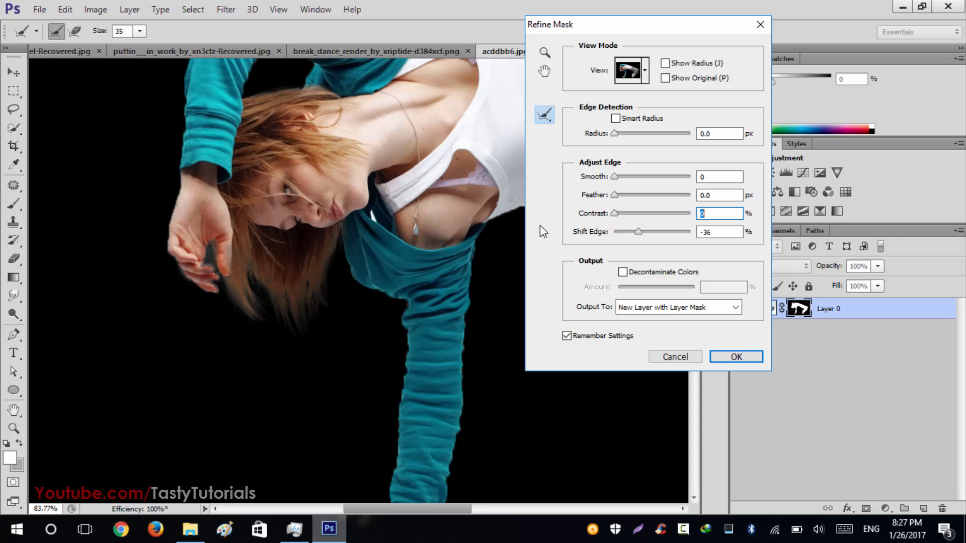
Step: Examine the refined mask edges around the torso, trousers, supporting arm, shoes and head
drag(456, 164, 363, 401)
drag(437, 322, 209, 287)
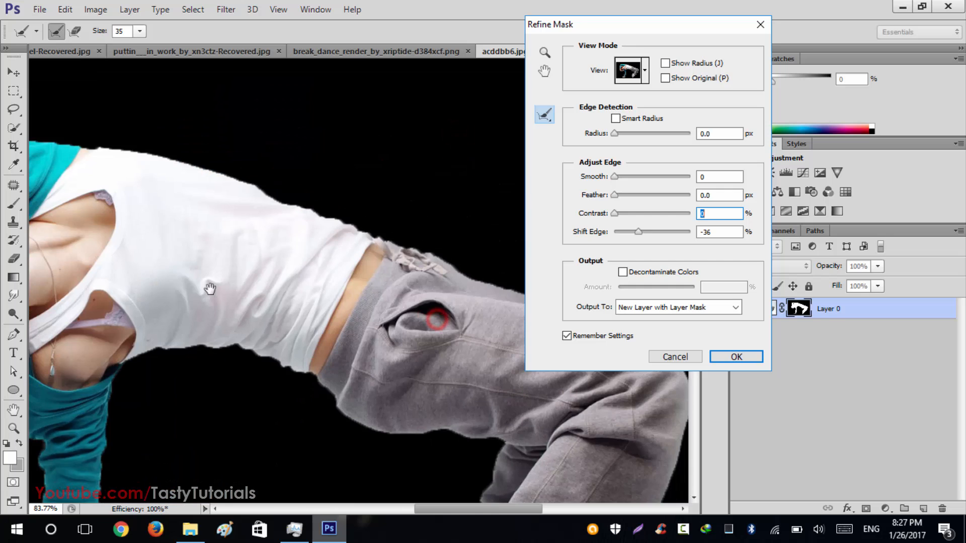
drag(298, 328, 228, 92)
drag(220, 246, 389, 255)
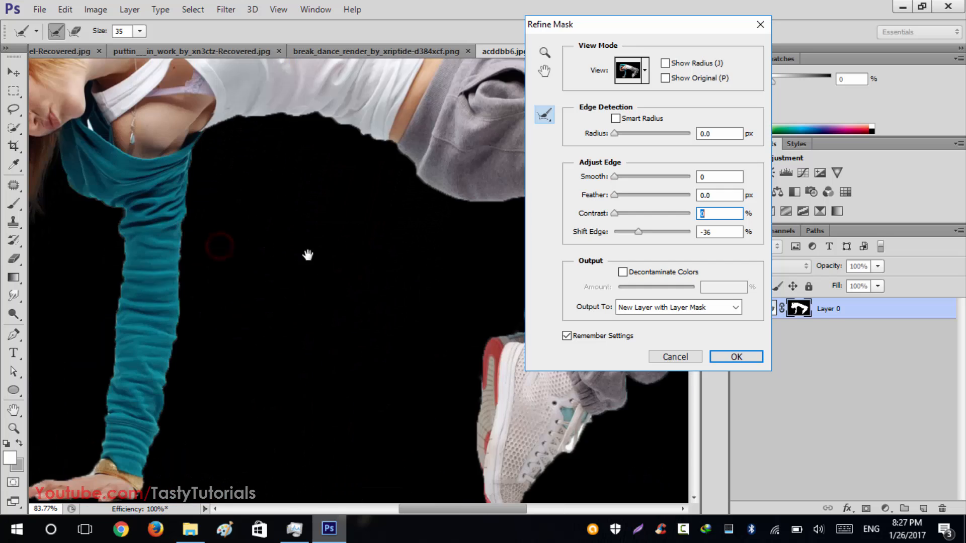
drag(262, 248, 117, 108)
drag(440, 283, 439, 284)
scroll(242, 302, down, 4)
drag(224, 213, 385, 258)
drag(260, 157, 299, 305)
scroll(279, 336, down, 4)
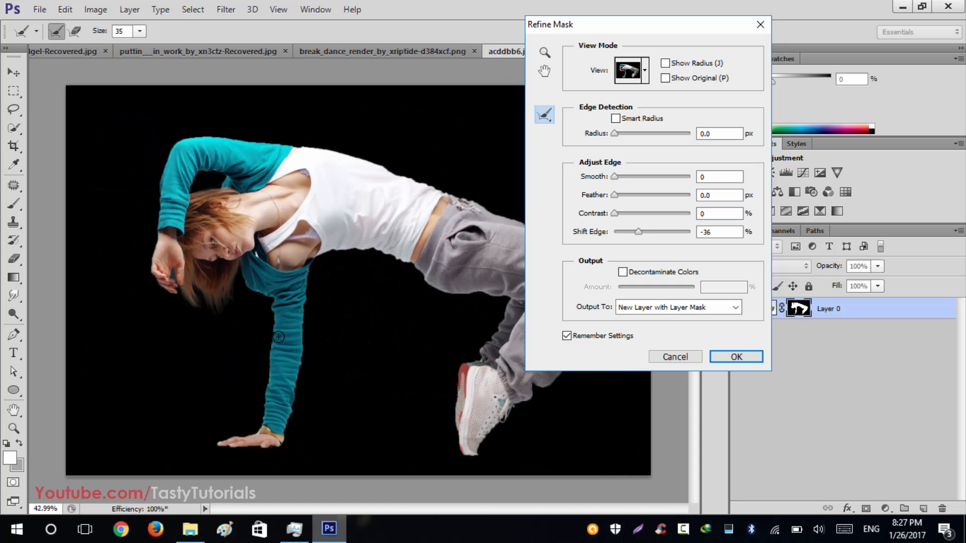
Step: Enable Decontaminate Colors at 41% and output the refined mask to a new layer with layer mask
click(634, 276)
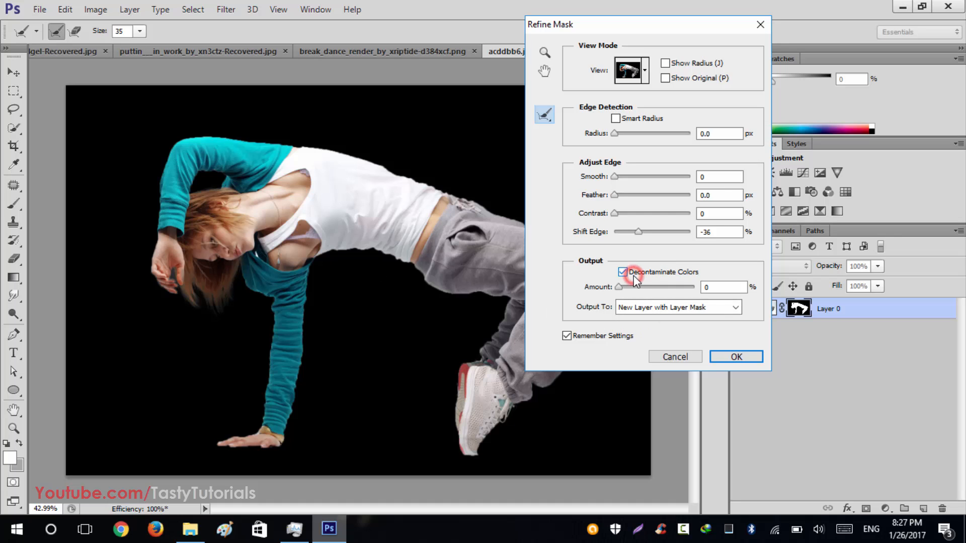
drag(620, 288, 648, 296)
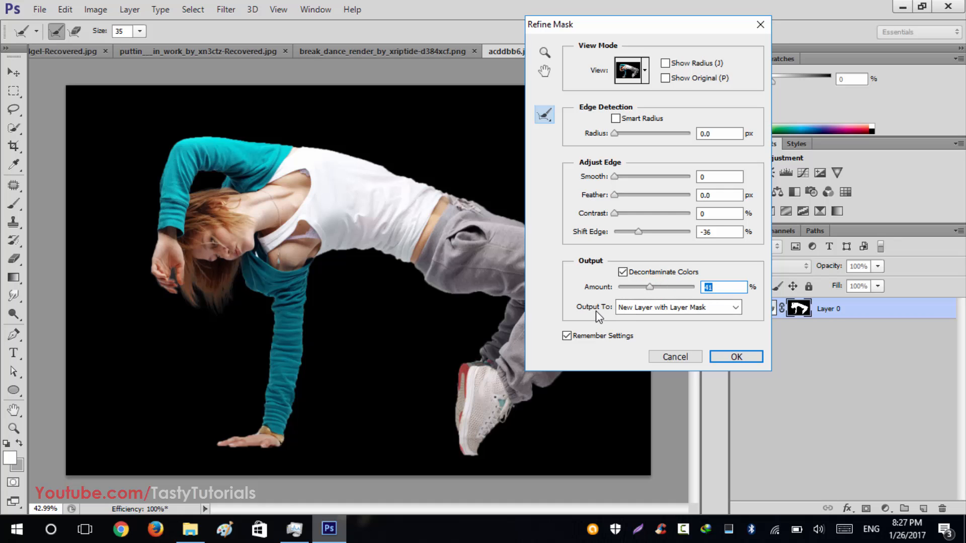
click(648, 308)
click(636, 353)
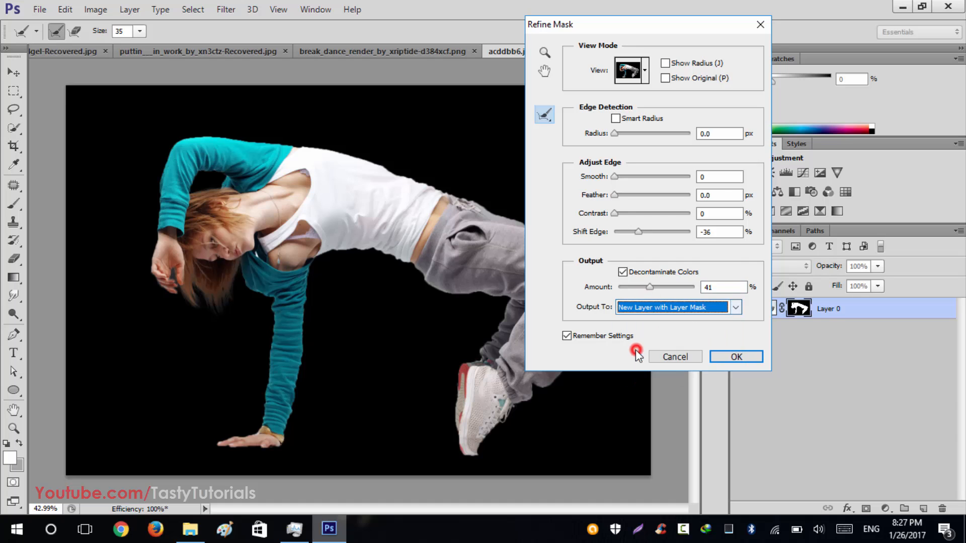
click(734, 357)
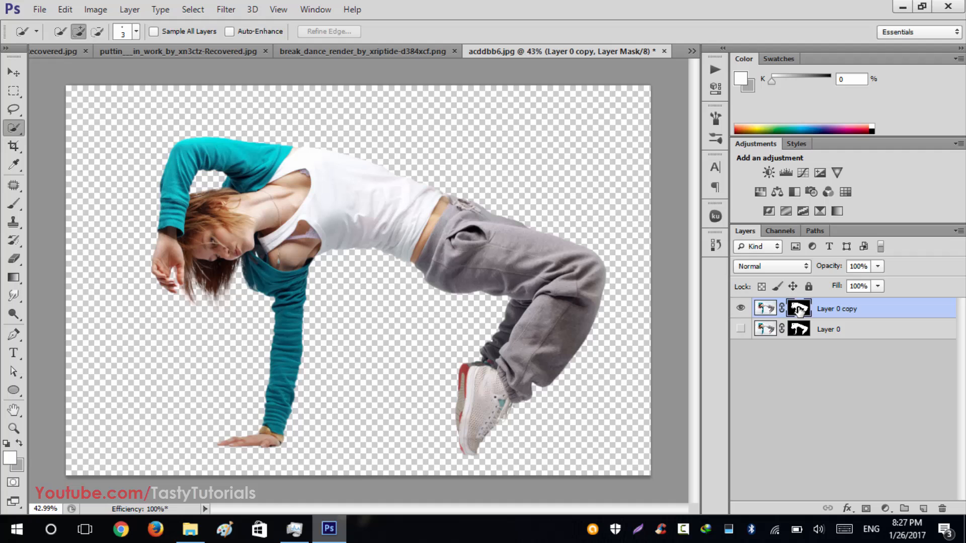
Step: Apply the layer mask on Layer 0 copy, and discard Layer 0's mask without applying it, making that layer visible
drag(799, 310, 944, 509)
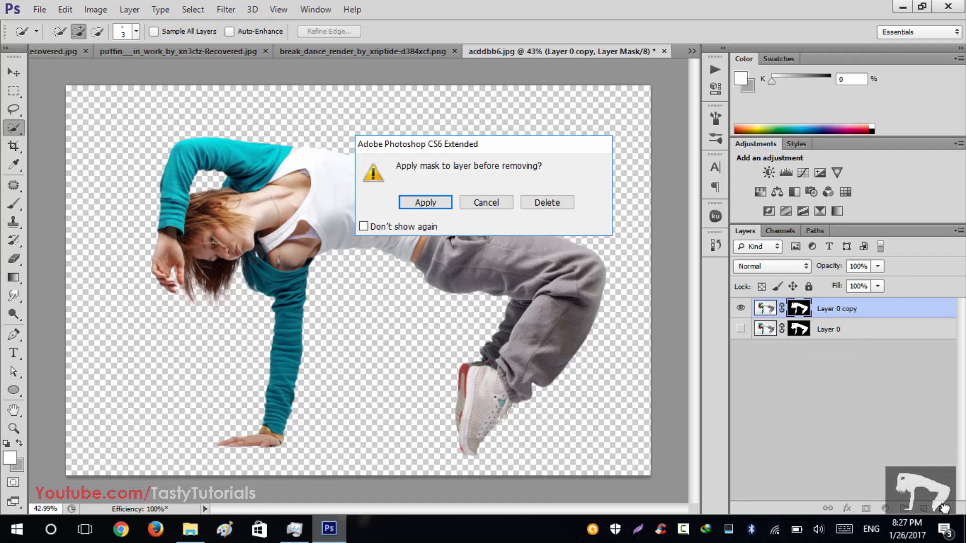
click(430, 203)
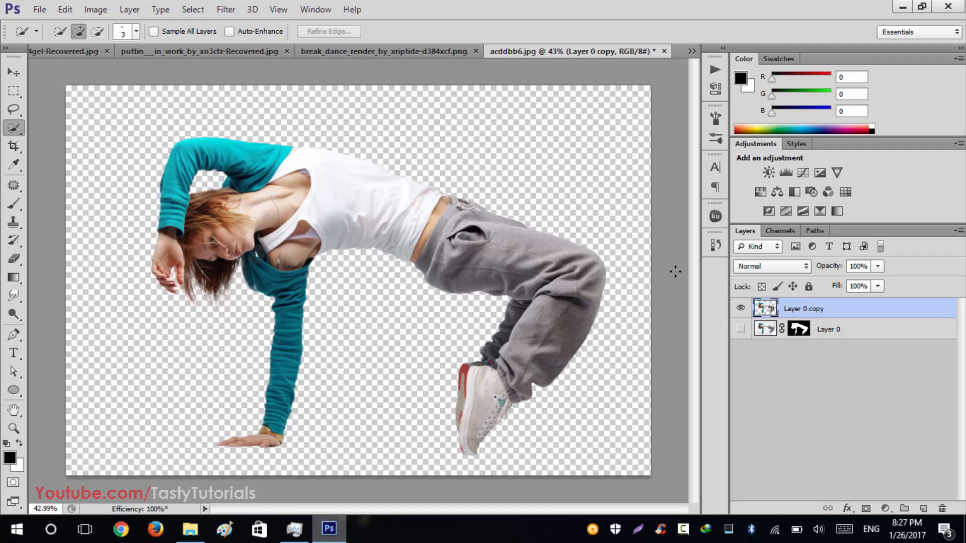
drag(801, 332, 940, 506)
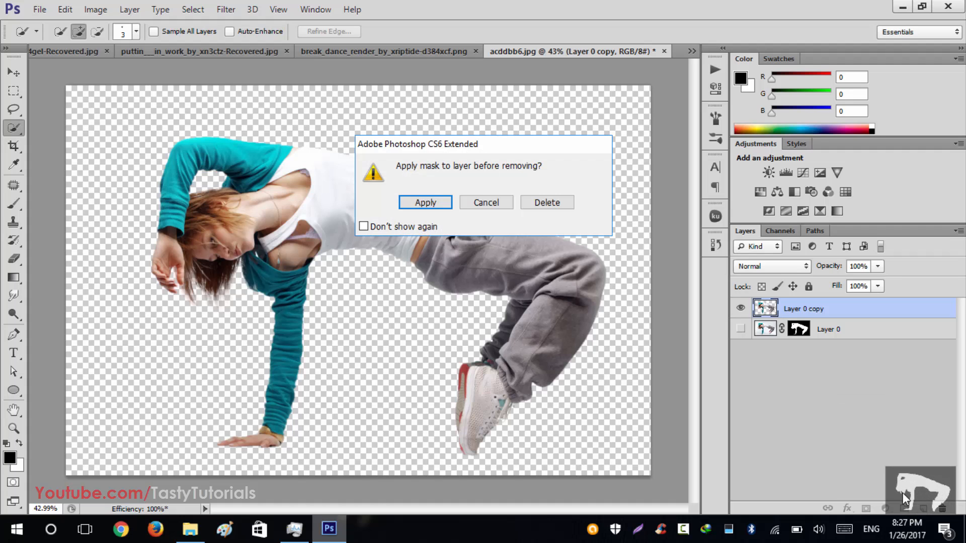
click(562, 203)
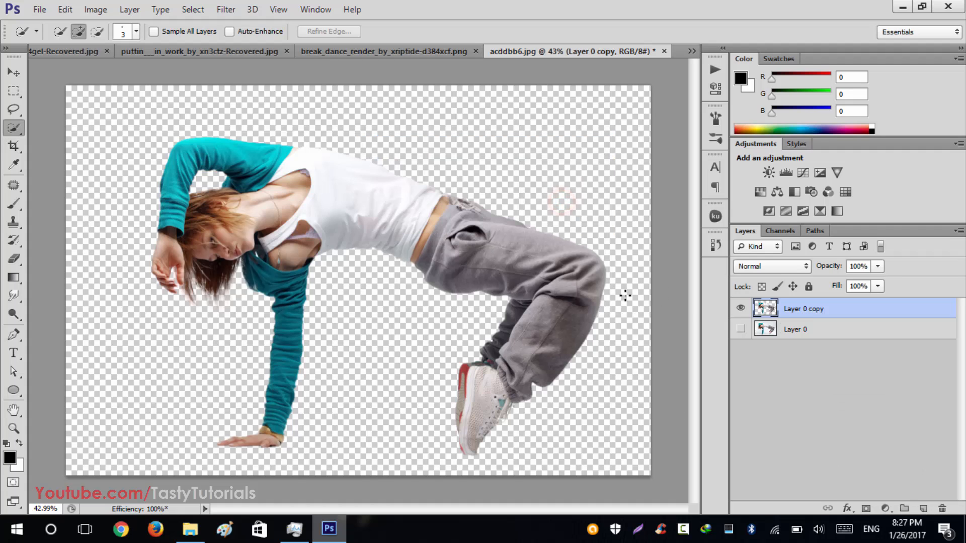
click(738, 329)
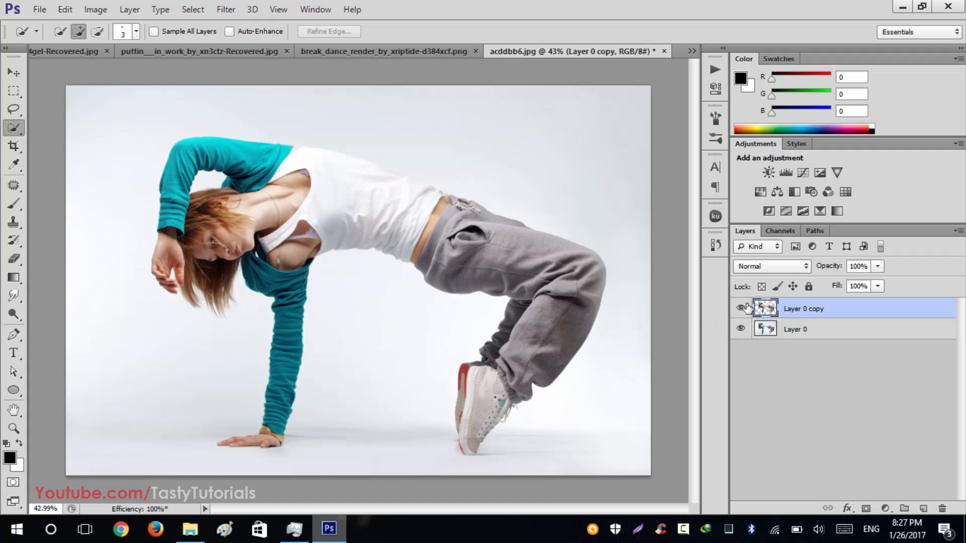
click(811, 330)
click(822, 367)
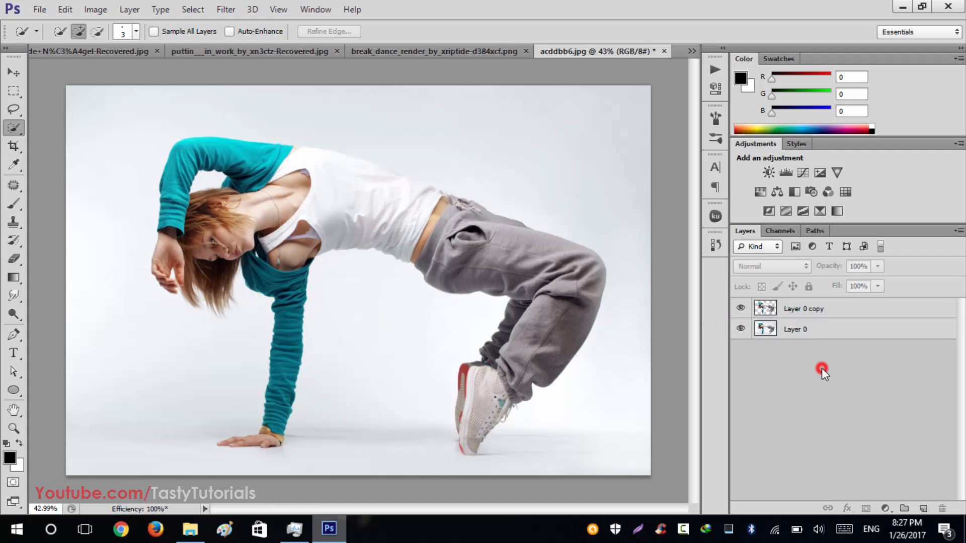
Step: Fill the woman's silhouette on Layer 0 copy with cyan (R 0, G 255, B 255) and clear the selection
click(783, 312)
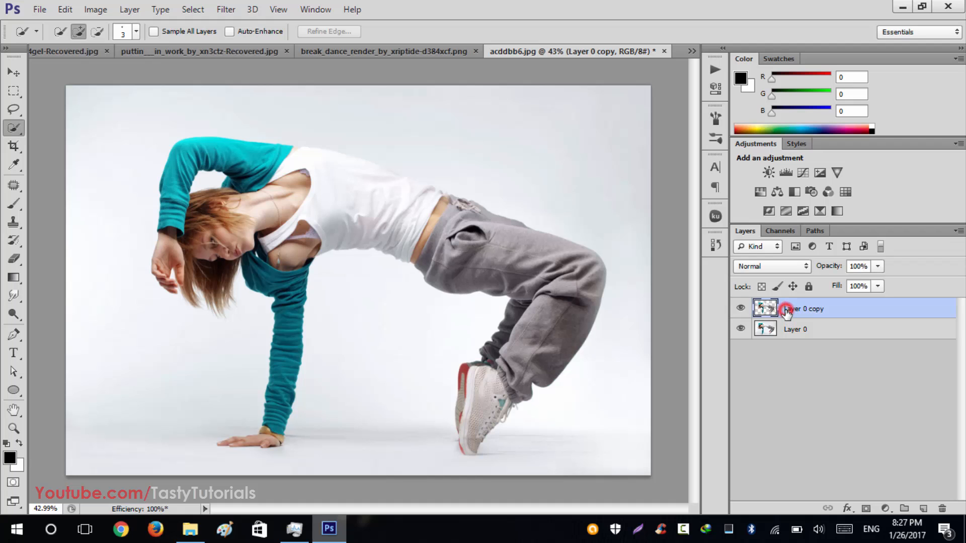
ctrl+click(764, 308)
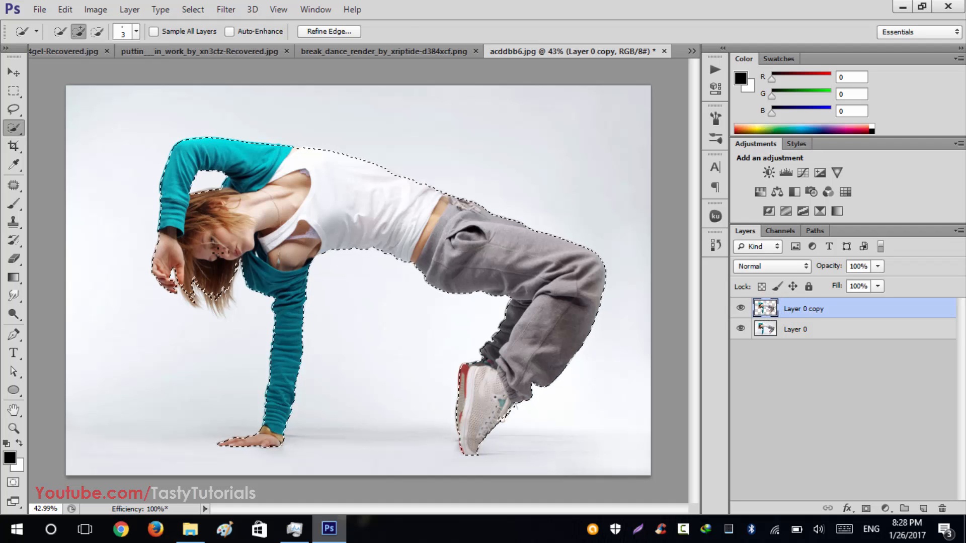
drag(777, 94, 870, 101)
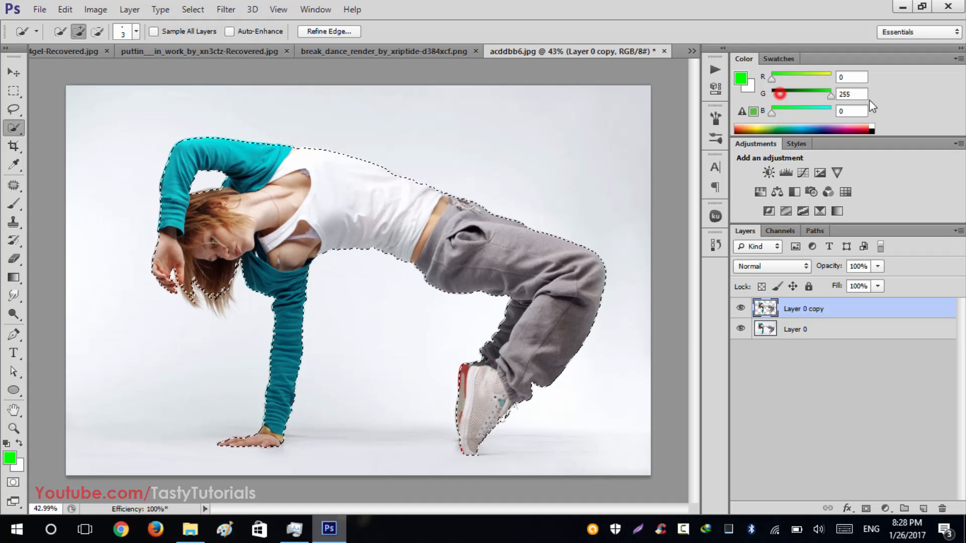
drag(804, 75, 764, 76)
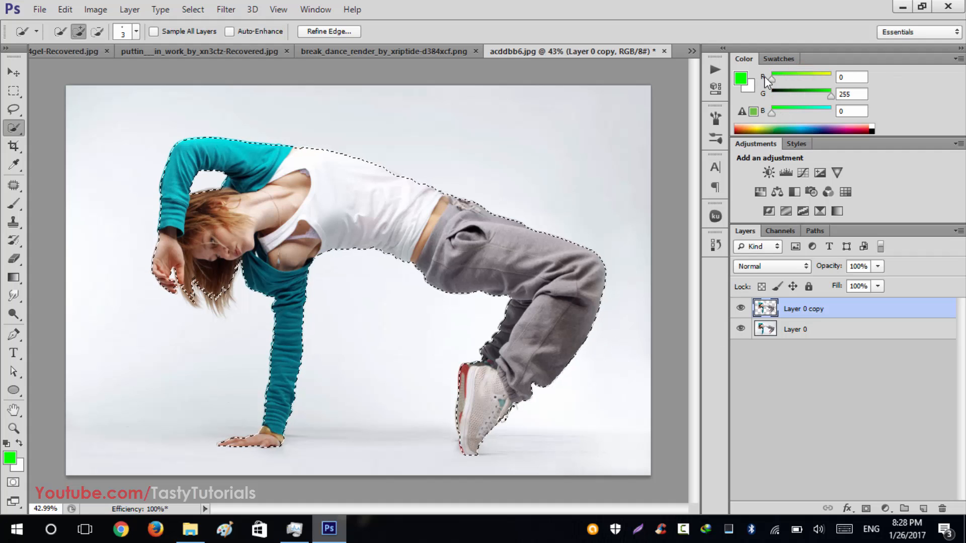
drag(787, 108, 833, 109)
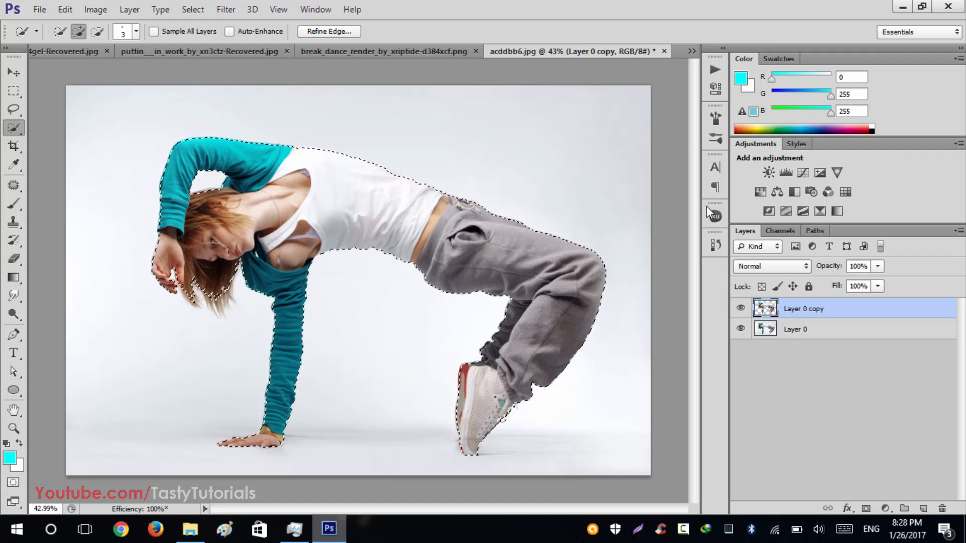
key(alt+BackSpace)
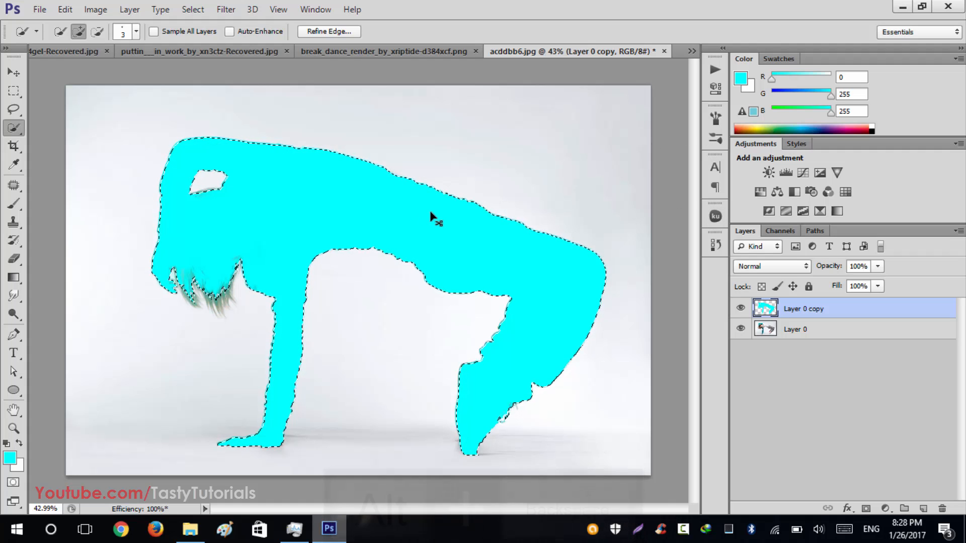
key(ctrl+d)
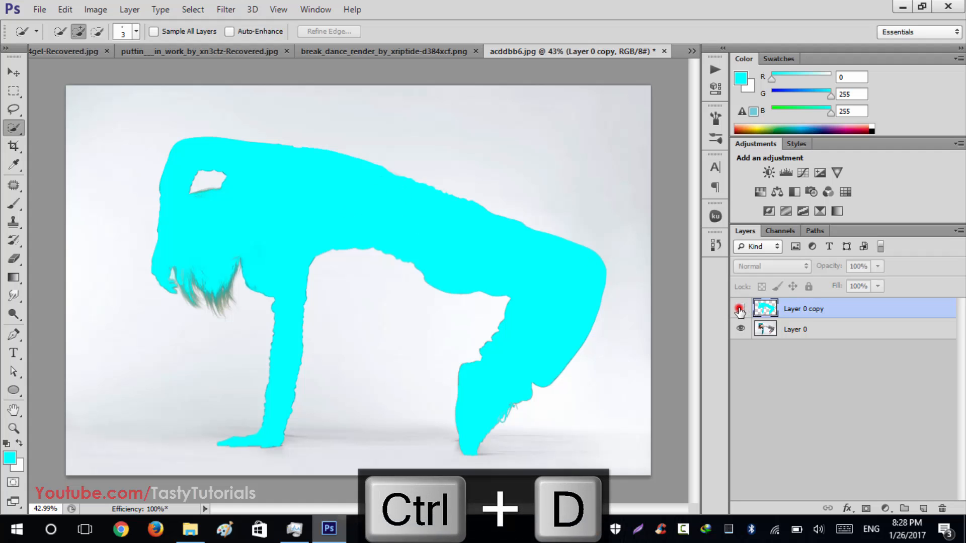
click(741, 308)
click(741, 308)
click(799, 330)
click(740, 308)
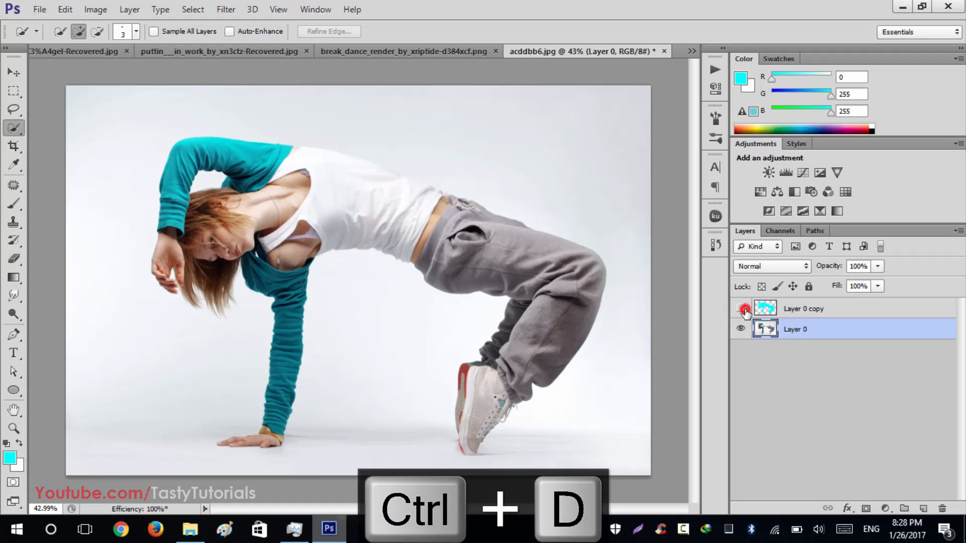
click(740, 308)
Step: Rename the cyan silhouette layer as area
double_click(803, 309)
text(a)
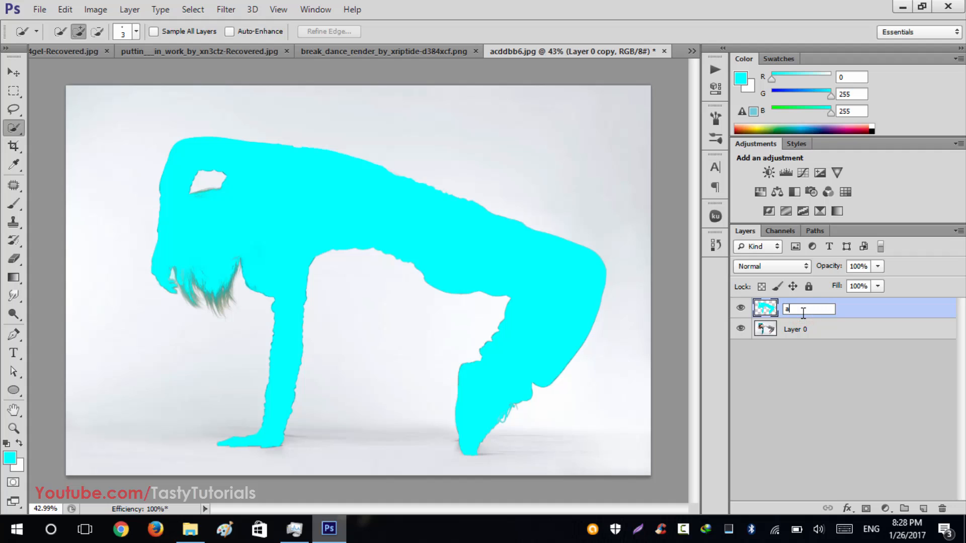
text(rea)
key(Return)
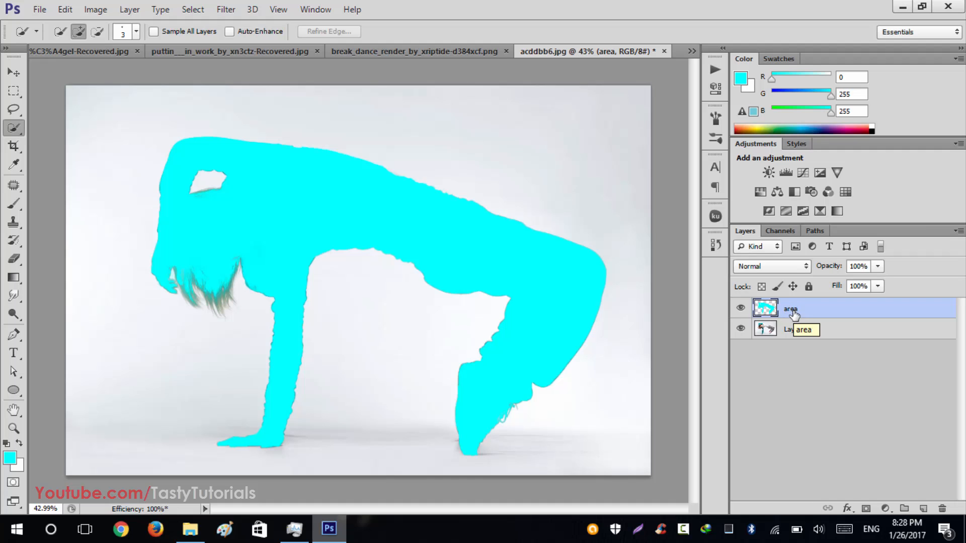
Step: Convert Layer 0 into the Background layer, and make the area layer active with the Move tool
click(786, 334)
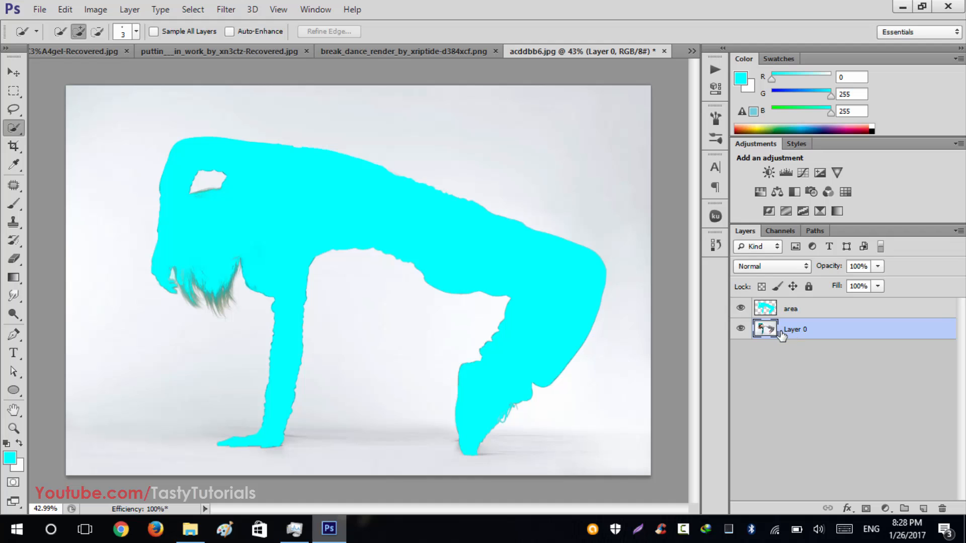
click(132, 11)
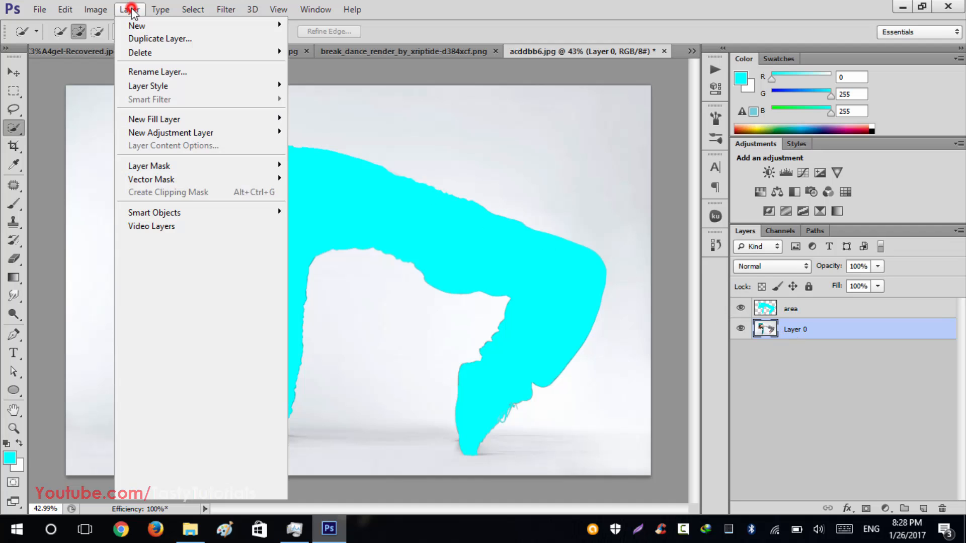
mouse_move(185, 29)
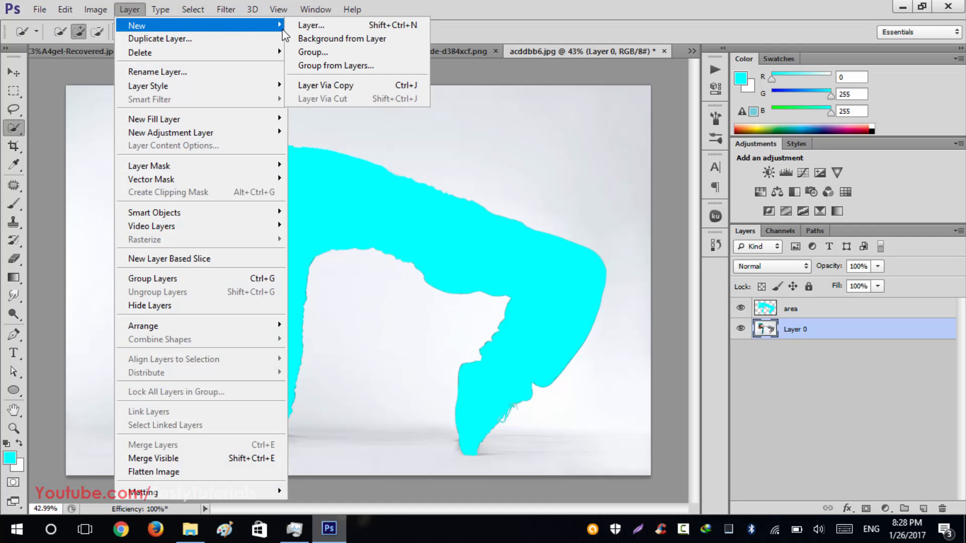
click(316, 38)
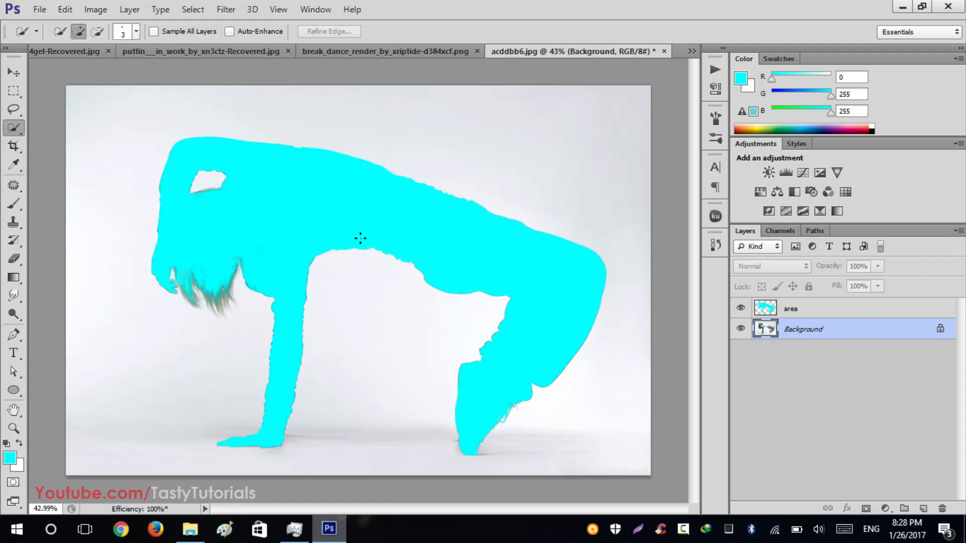
click(14, 72)
scroll(593, 339, down, 1)
click(787, 310)
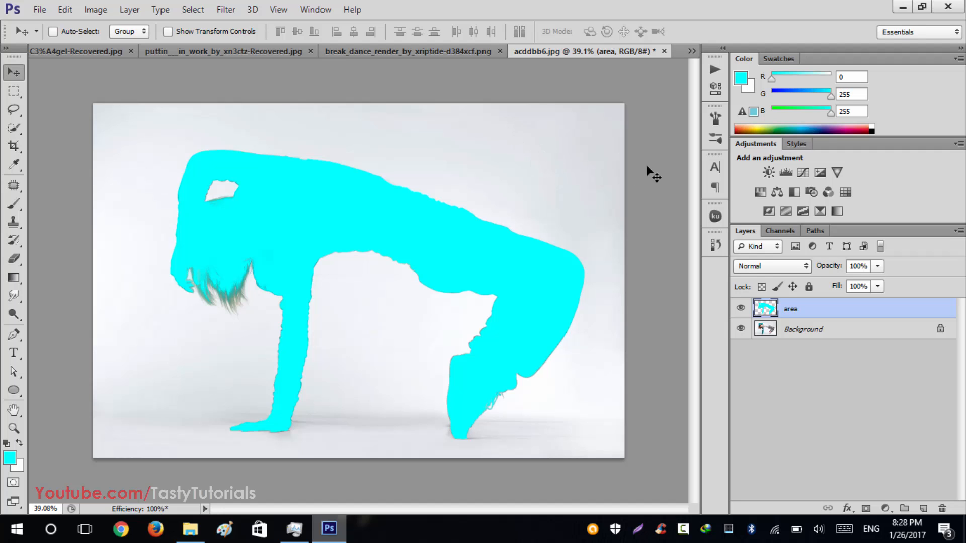
Step: Load the Shatter Brushes file into the brush presets through the Preset Manager
click(65, 9)
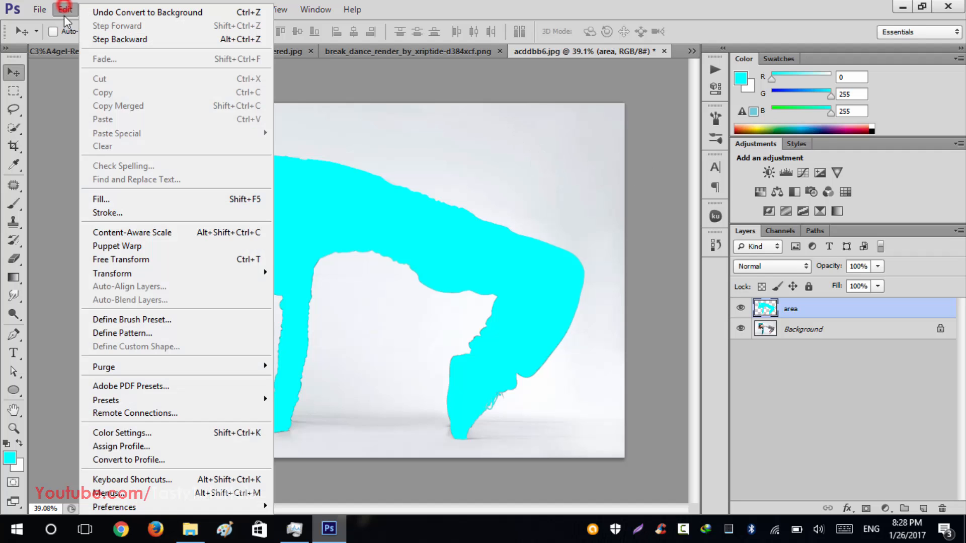
mouse_move(195, 397)
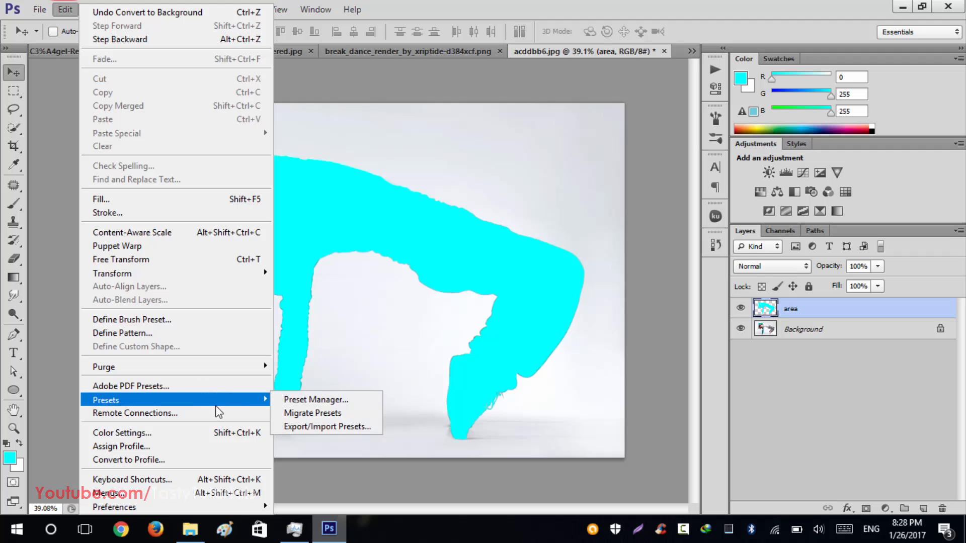
click(299, 400)
drag(469, 46, 387, 74)
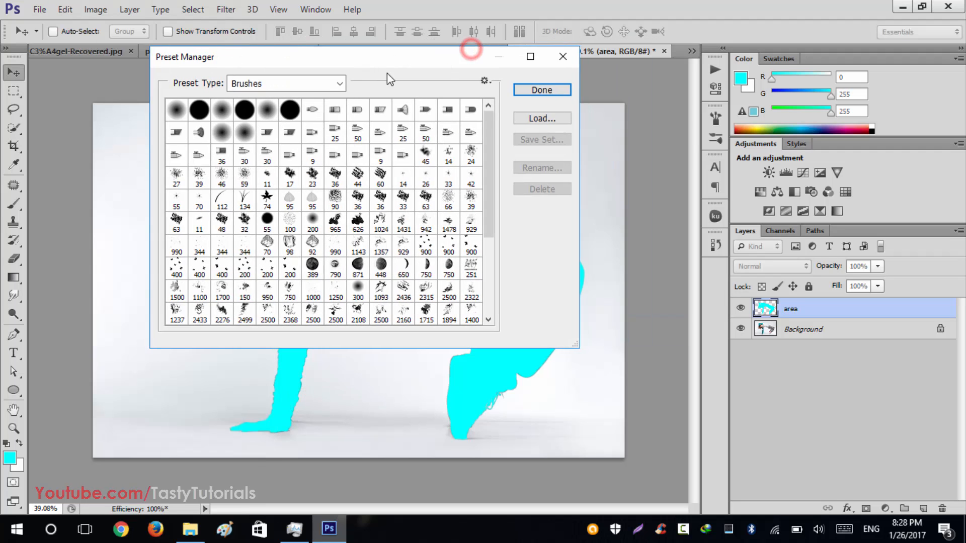
click(541, 118)
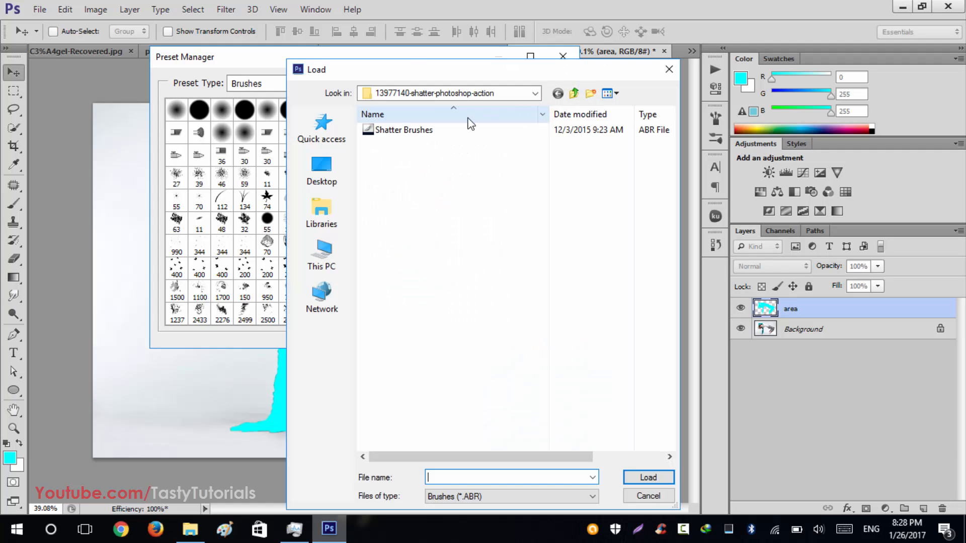
drag(435, 69, 430, 42)
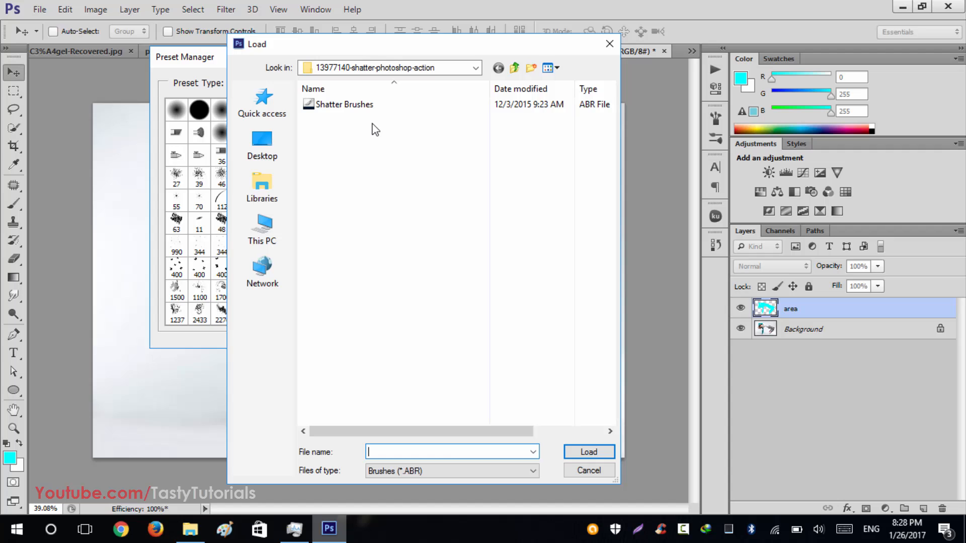
click(342, 105)
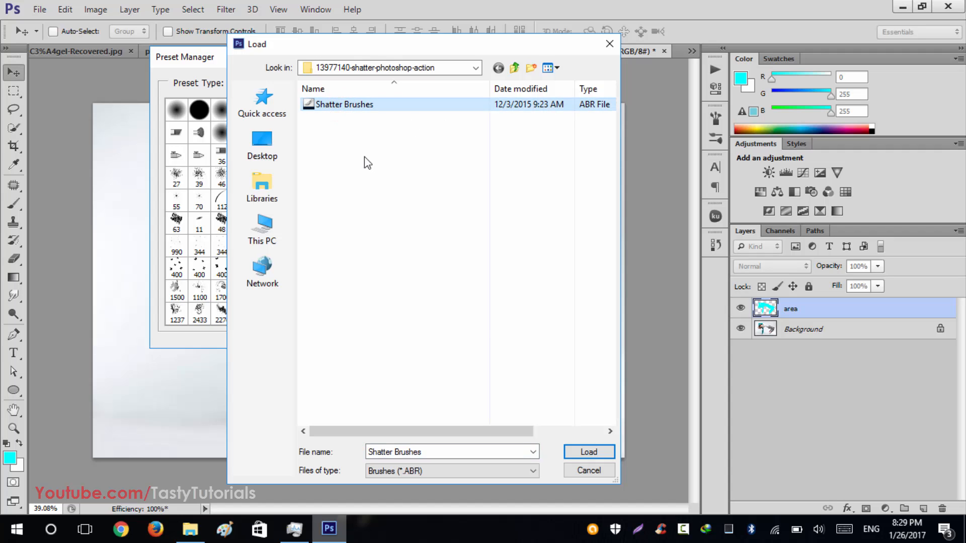
click(587, 451)
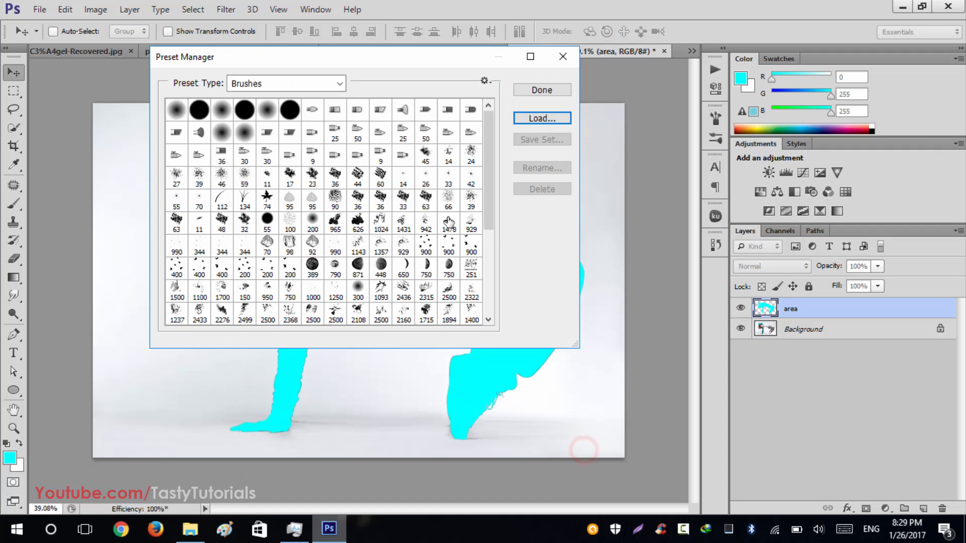
drag(491, 180, 490, 312)
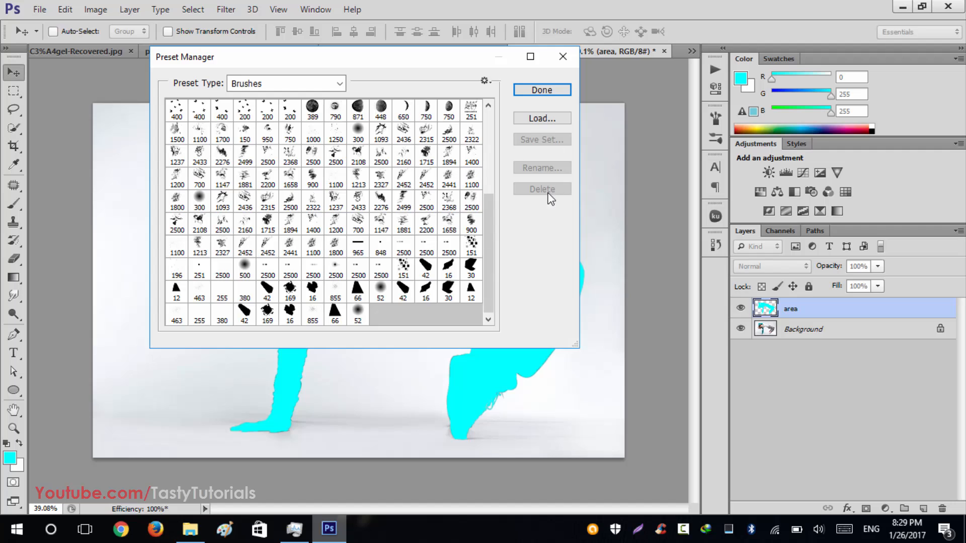
click(531, 91)
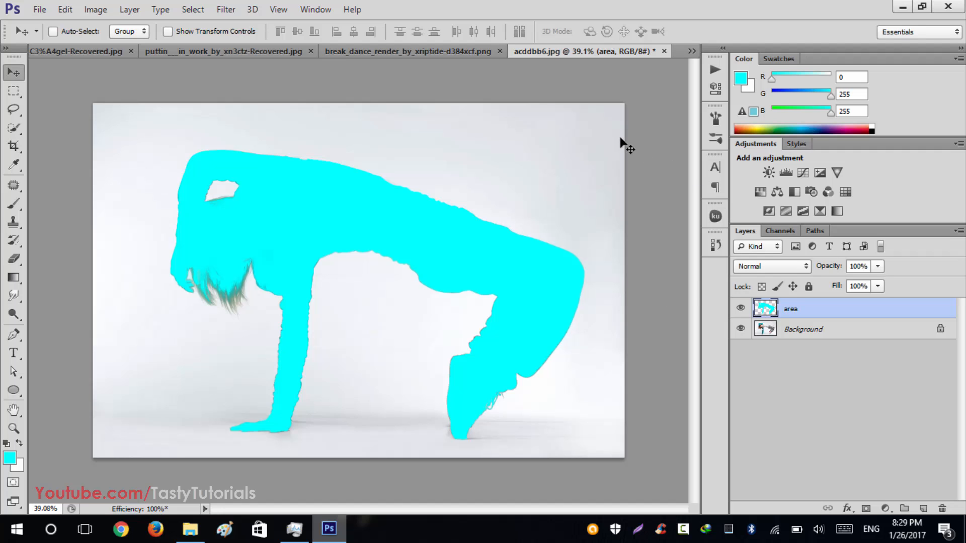
Step: Load the Shatter Photoshop Action ATN file from the 13977140-shatter-photoshop-action folder into the available actions
click(715, 75)
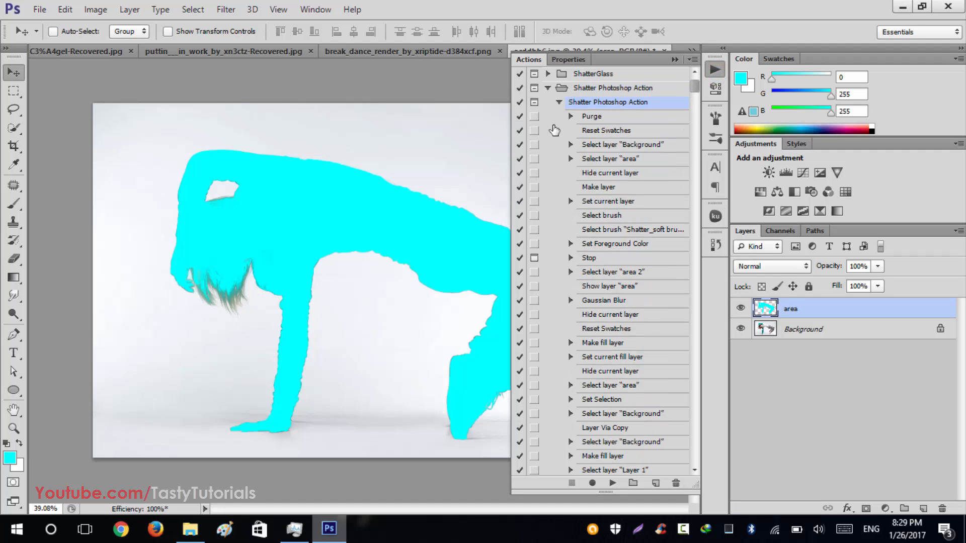
click(558, 103)
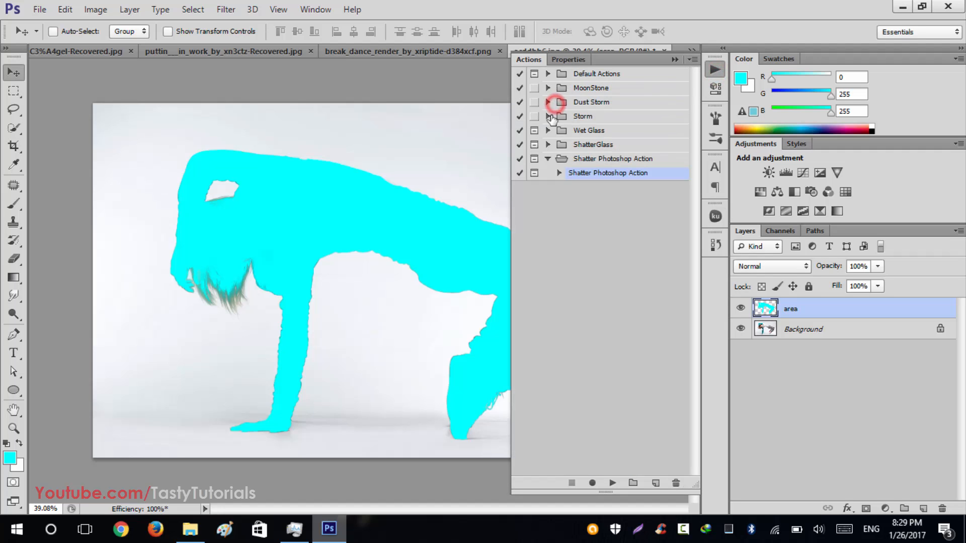
click(548, 159)
click(692, 60)
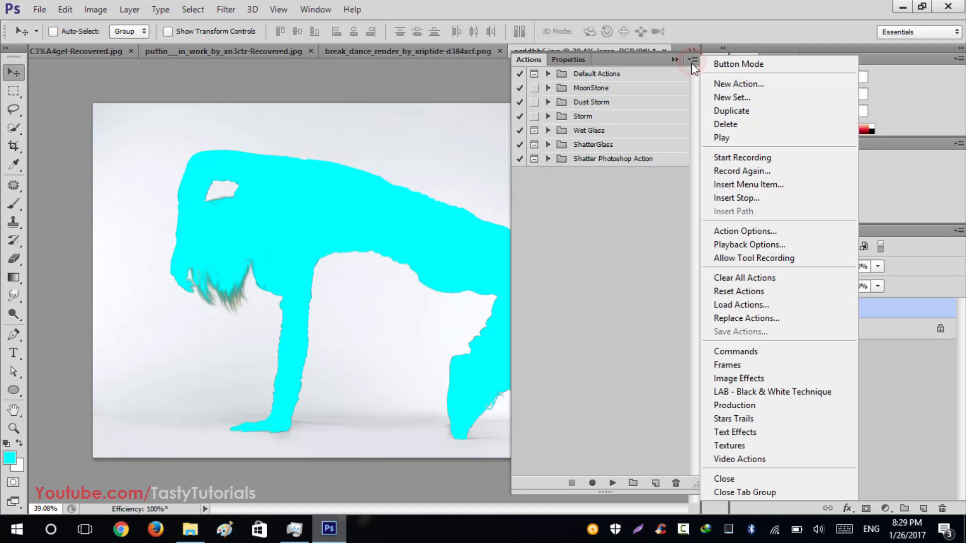
click(751, 306)
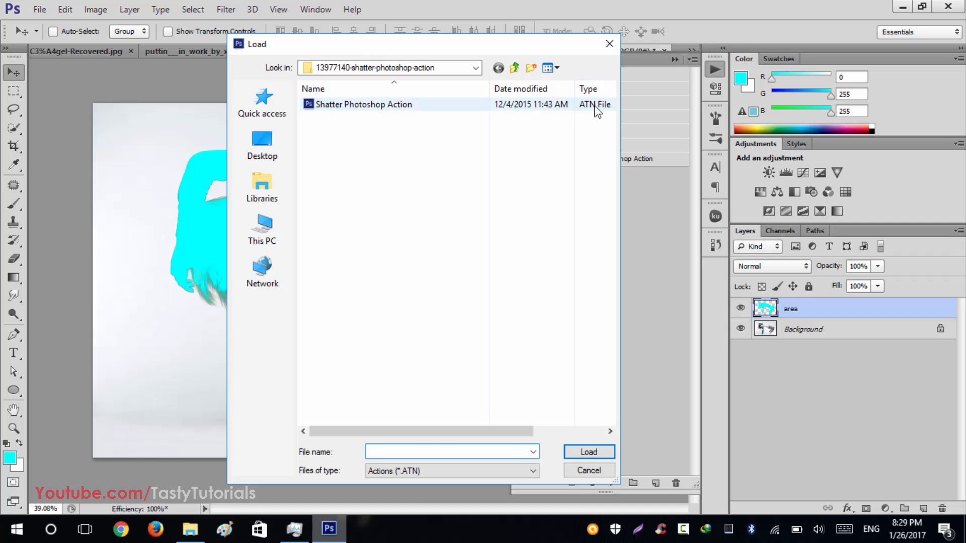
click(367, 107)
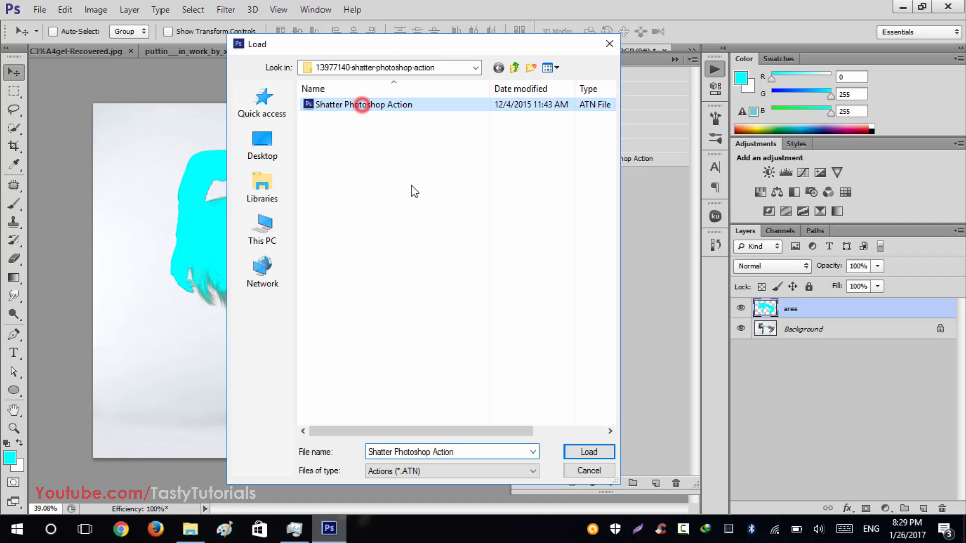
click(588, 452)
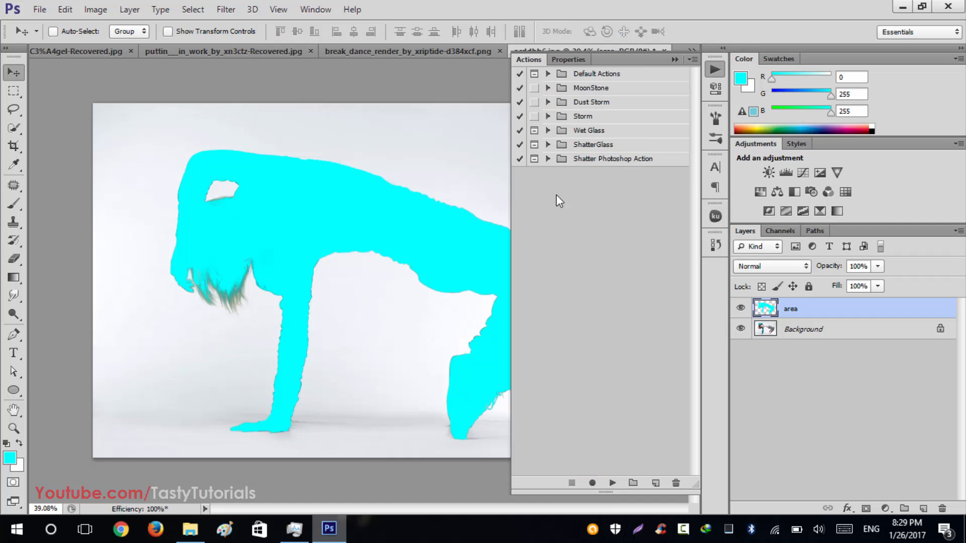
Step: Expand the Shatter Photoshop Action set and its action to examine the recorded commands
click(562, 161)
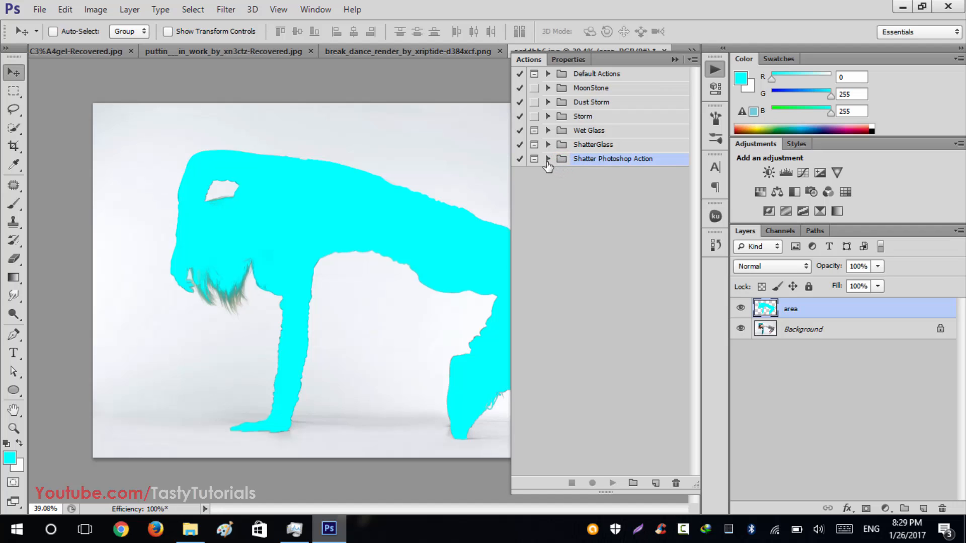
click(547, 158)
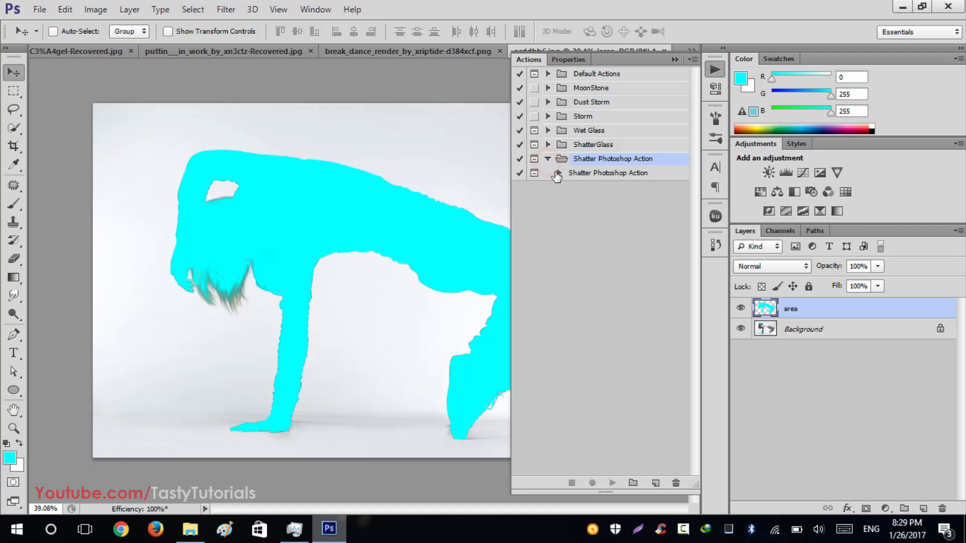
click(558, 174)
scroll(573, 216, down, 1)
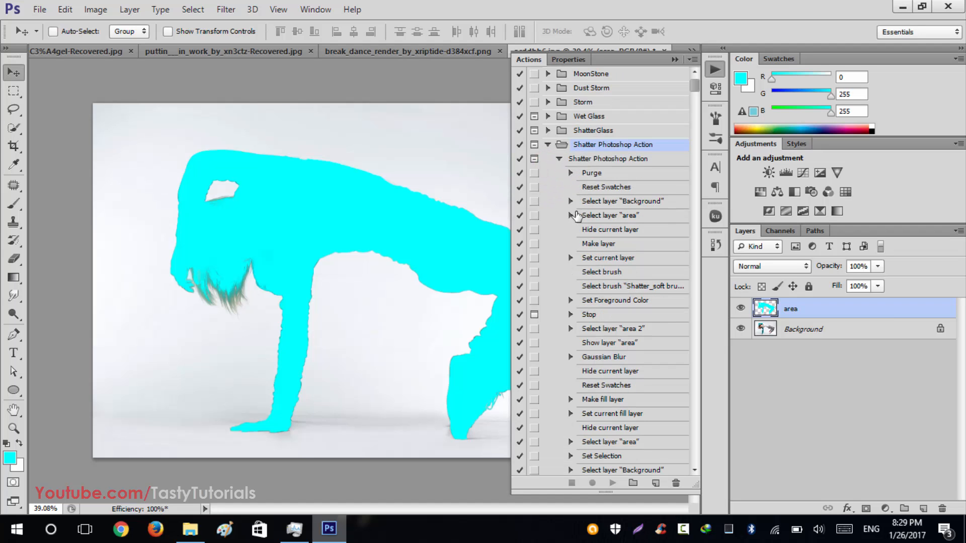
mouse_move(694, 87)
mouse_down()
mouse_move(686, 451)
mouse_move(660, 201)
mouse_move(676, 82)
mouse_up()
scroll(609, 210, down, 1)
click(675, 60)
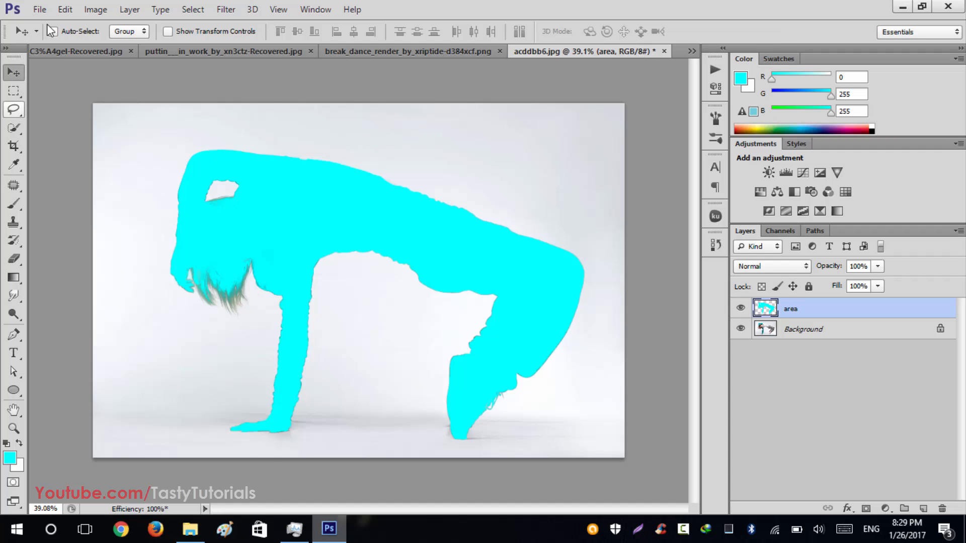
Step: Check the image's pixel width and height in Image Size without changing them
click(65, 9)
click(64, 9)
click(95, 9)
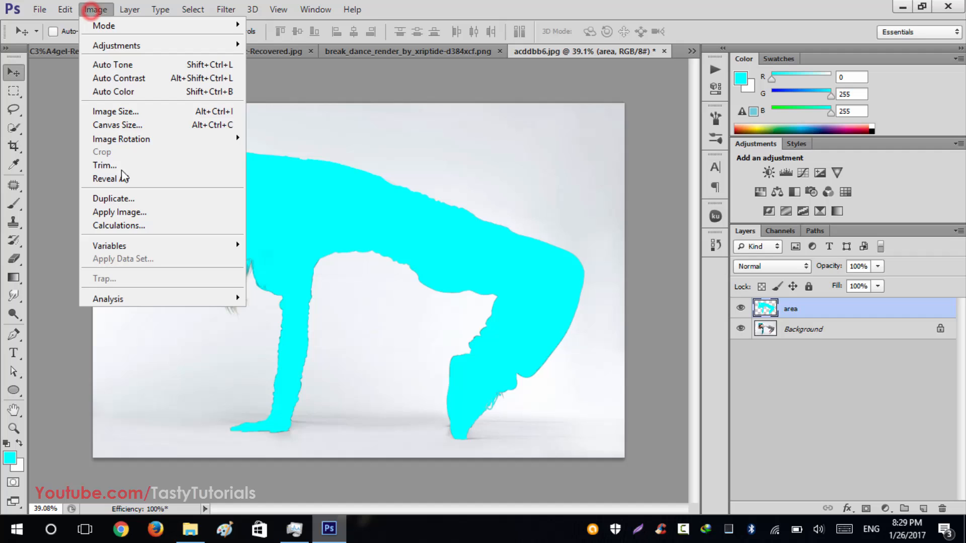
click(151, 110)
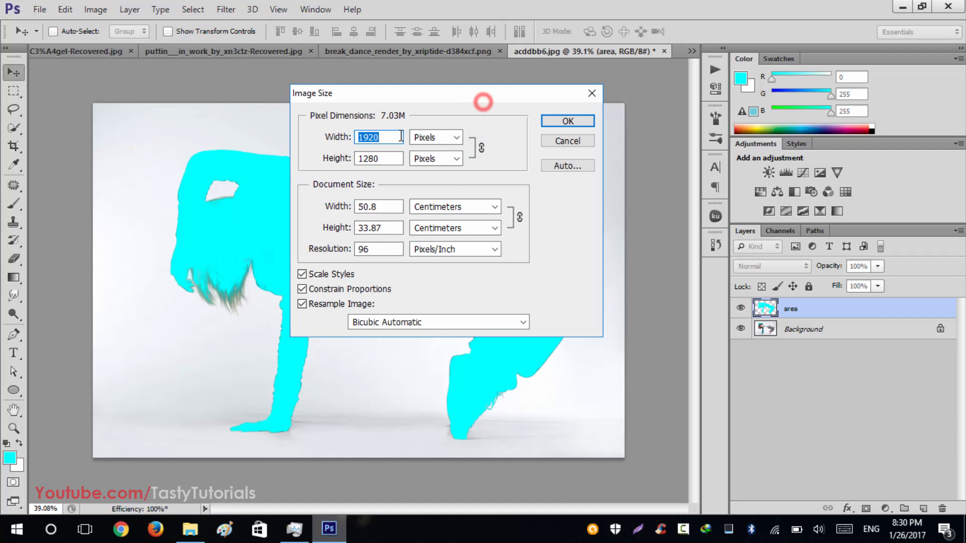
click(380, 139)
click(394, 158)
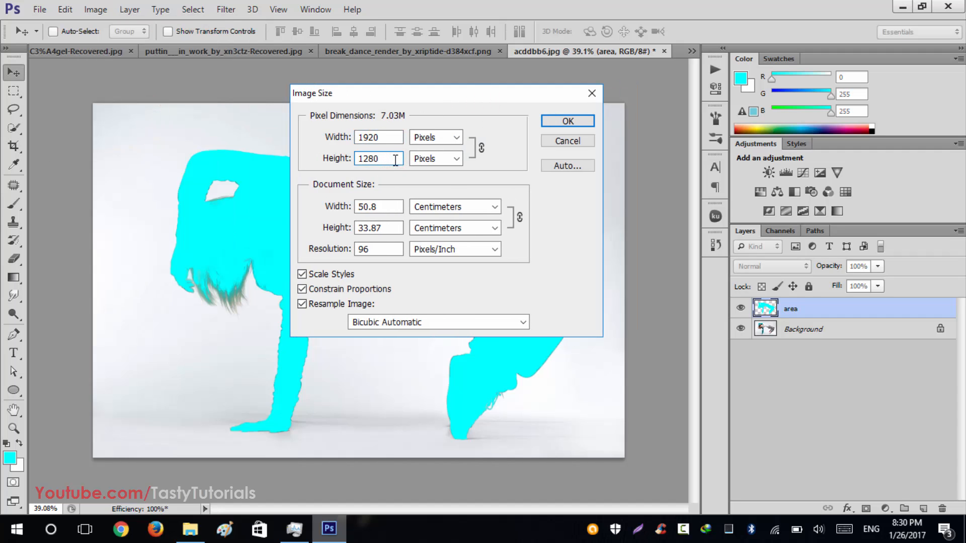
drag(387, 137, 342, 158)
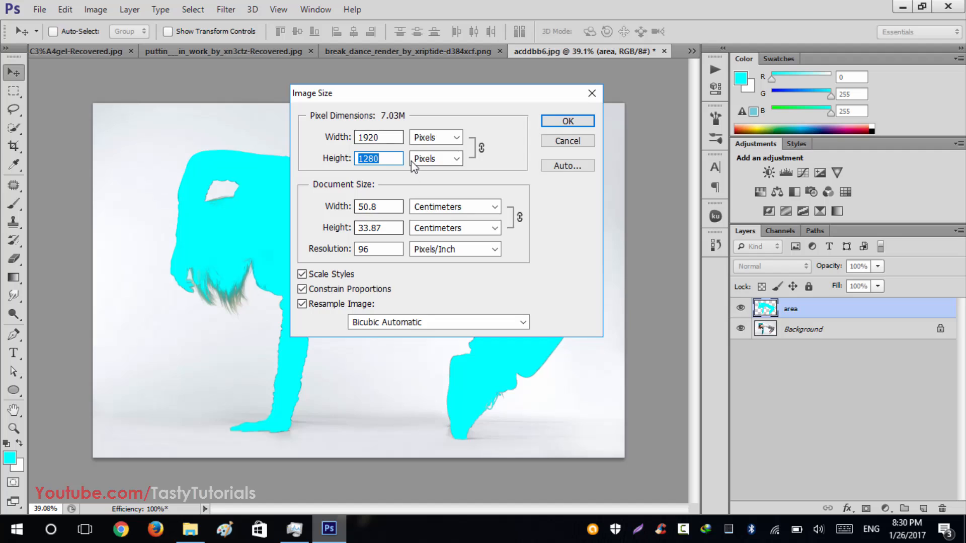
click(383, 138)
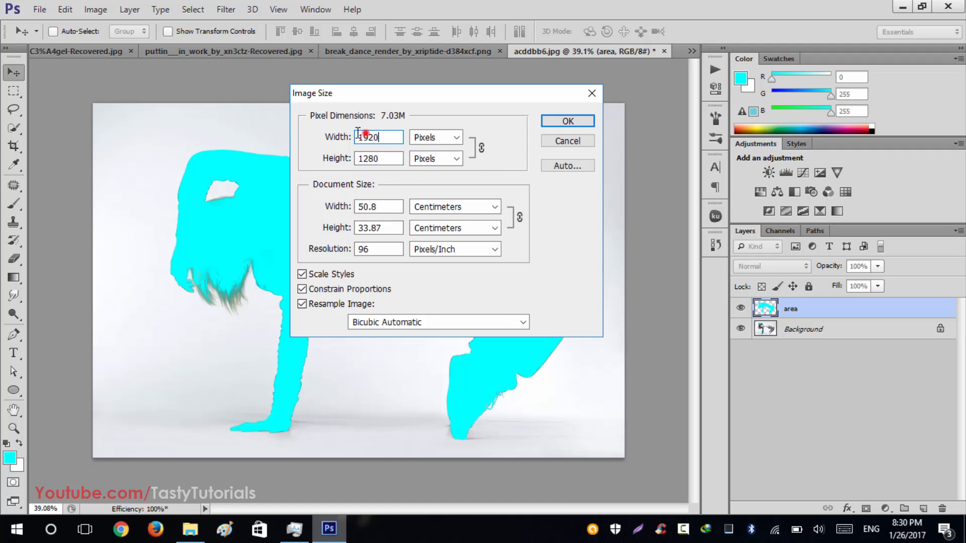
drag(358, 133, 348, 134)
drag(390, 157, 354, 137)
click(387, 138)
click(557, 139)
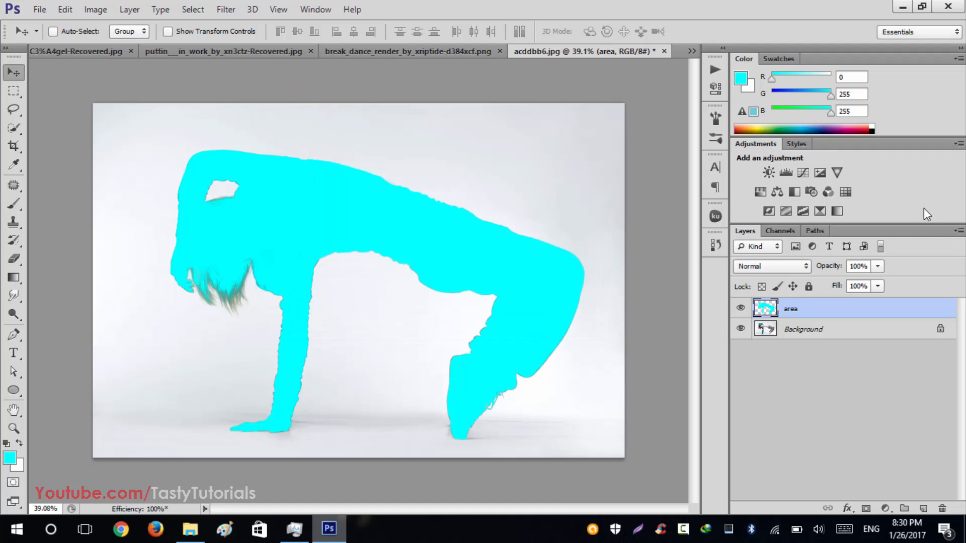
Step: Collapse the Color and Adjustments panels to give the layer list more room
click(958, 232)
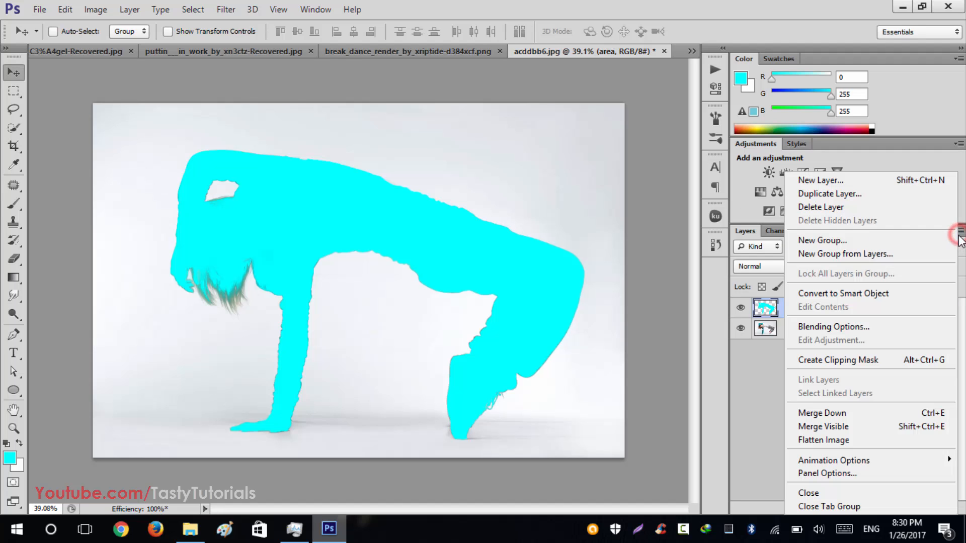
click(959, 234)
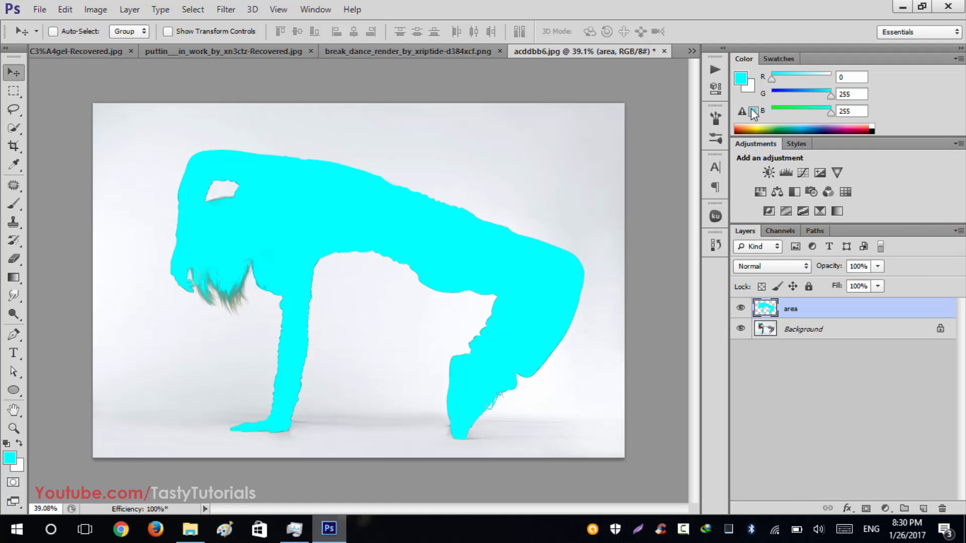
double_click(747, 70)
double_click(741, 74)
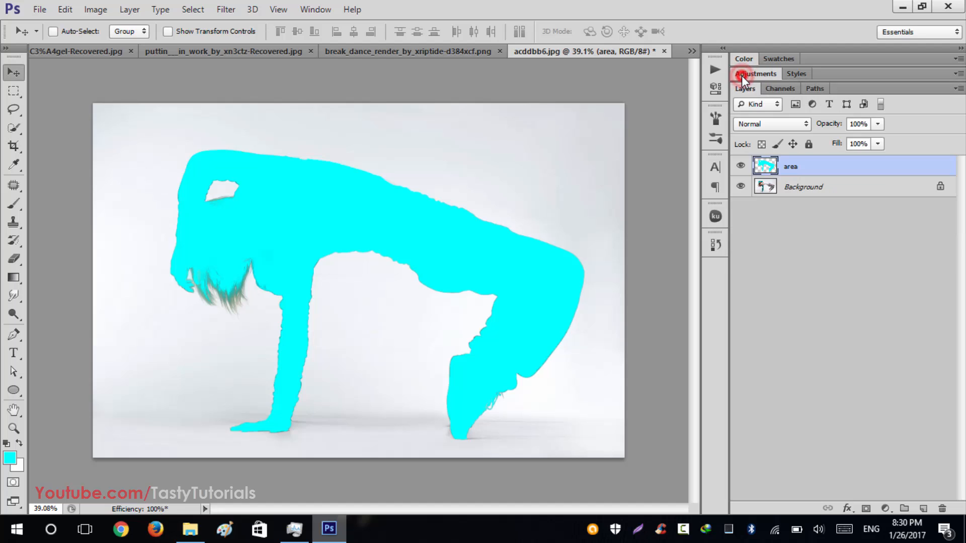
Step: Check the Add "copy" to Copied Layers and Groups setting in the Layers Panel Options
click(955, 89)
click(955, 89)
click(956, 89)
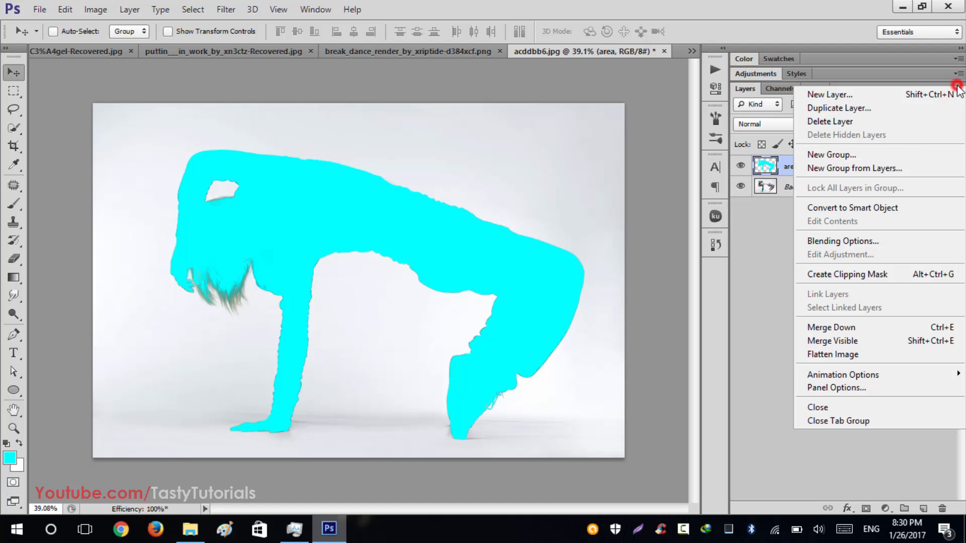
click(861, 387)
drag(421, 68, 536, 59)
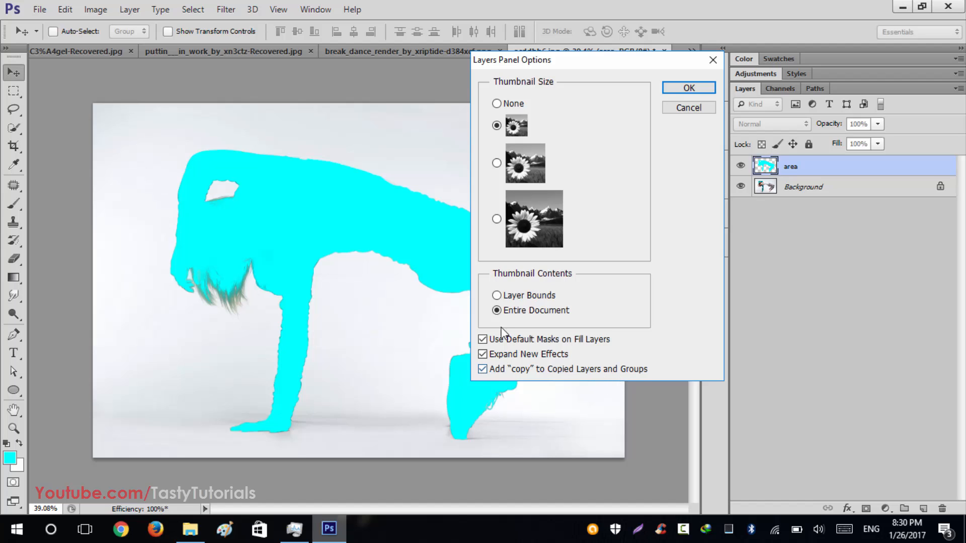
click(682, 88)
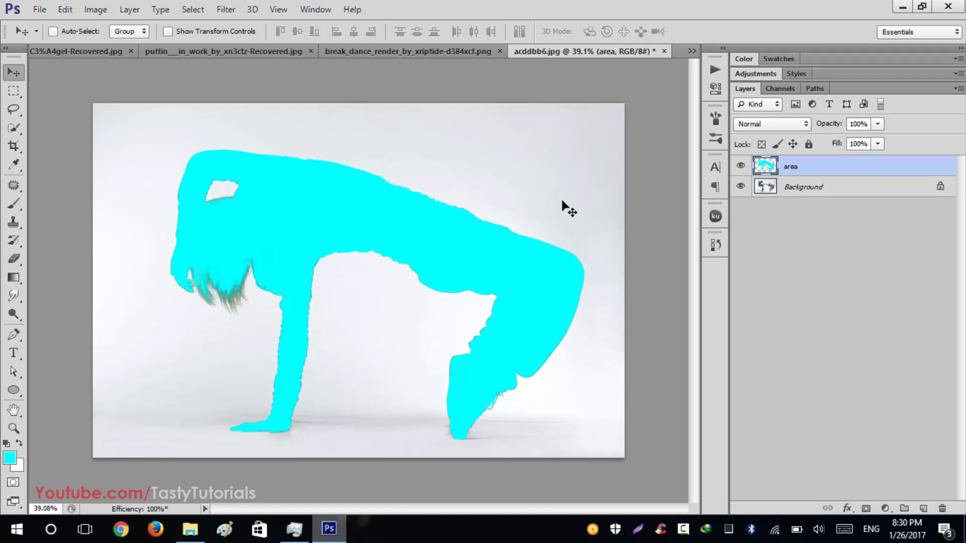
Step: Run the Shatter Photoshop Action from its beginning and stop it at the message about painting the effect area
click(716, 72)
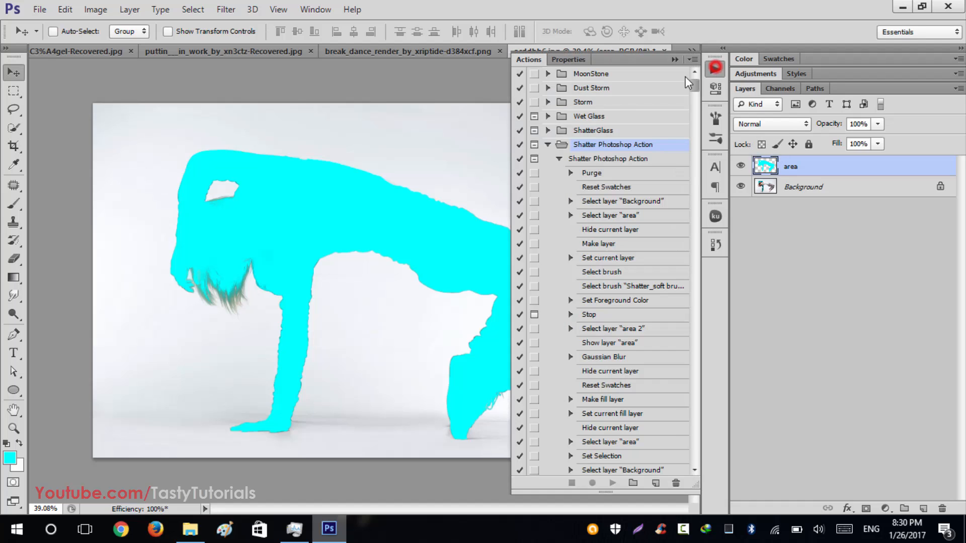
click(593, 159)
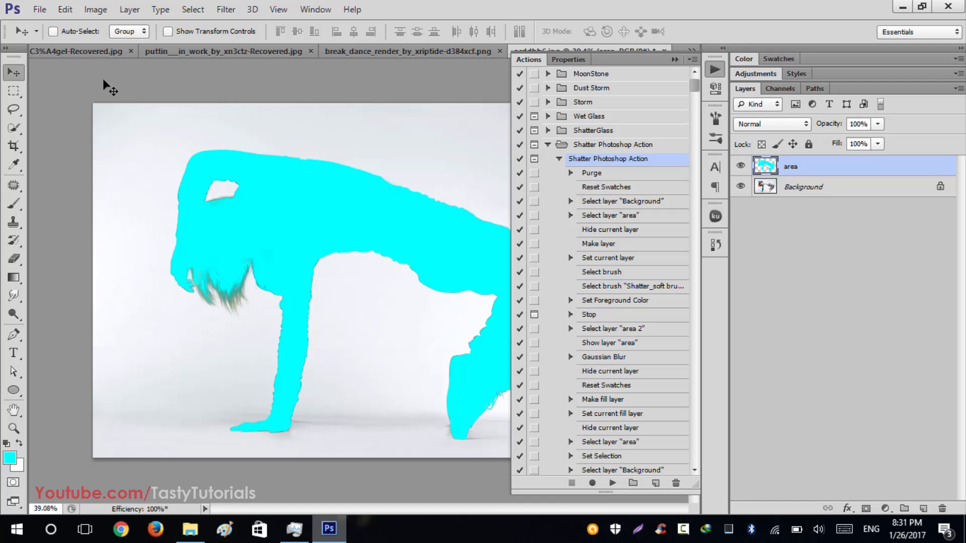
click(588, 173)
click(569, 173)
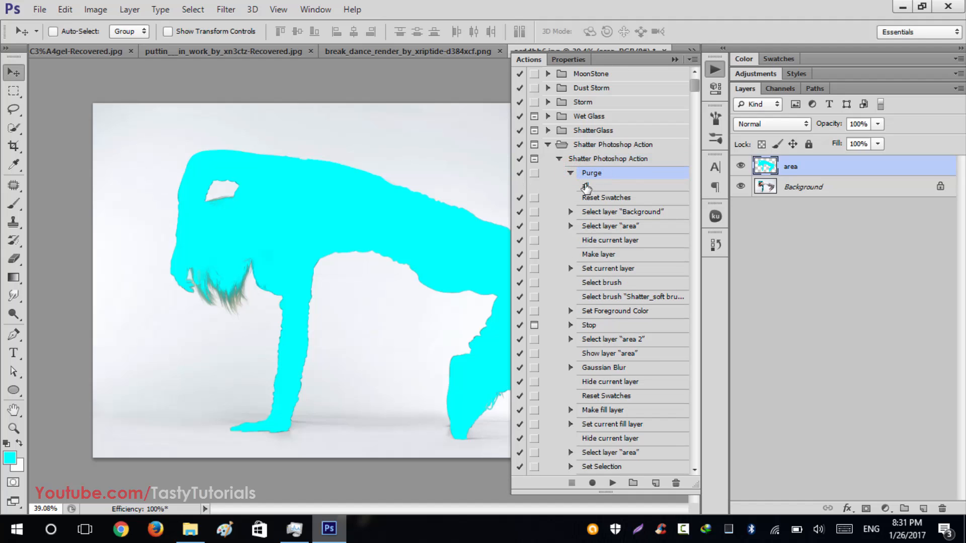
click(570, 173)
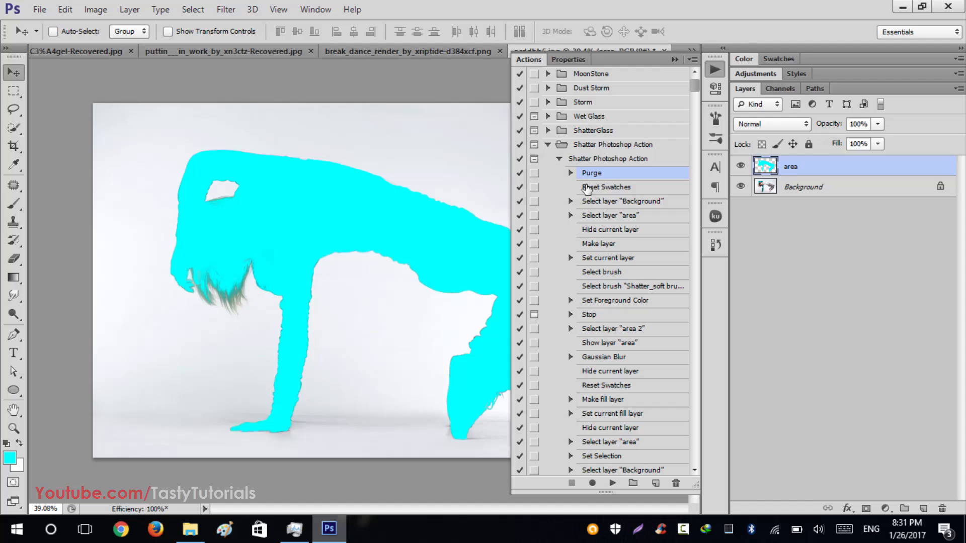
click(585, 159)
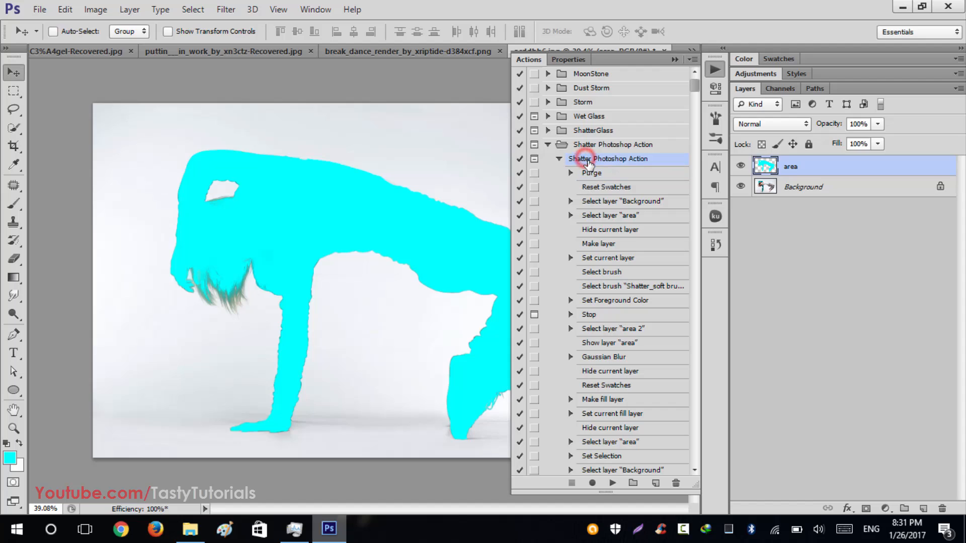
click(612, 484)
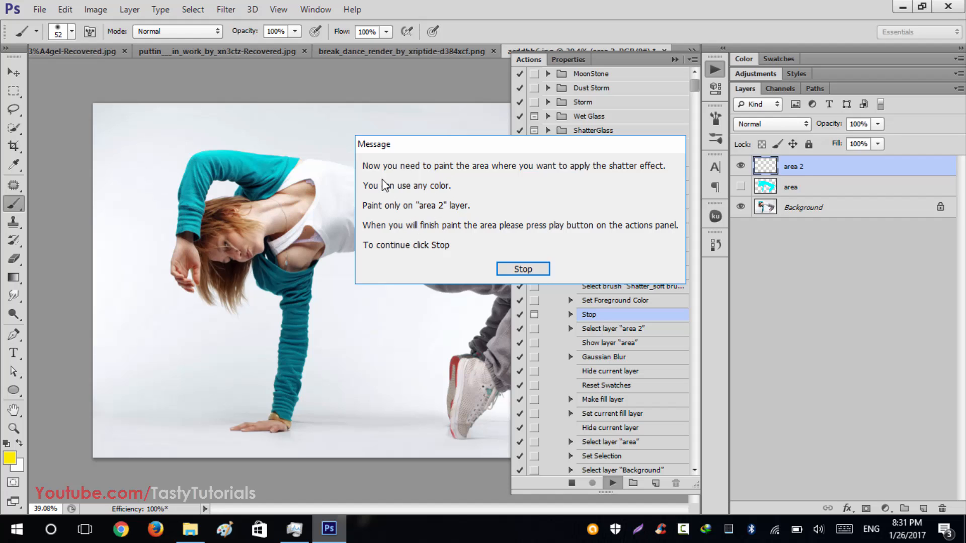
drag(489, 146, 407, 121)
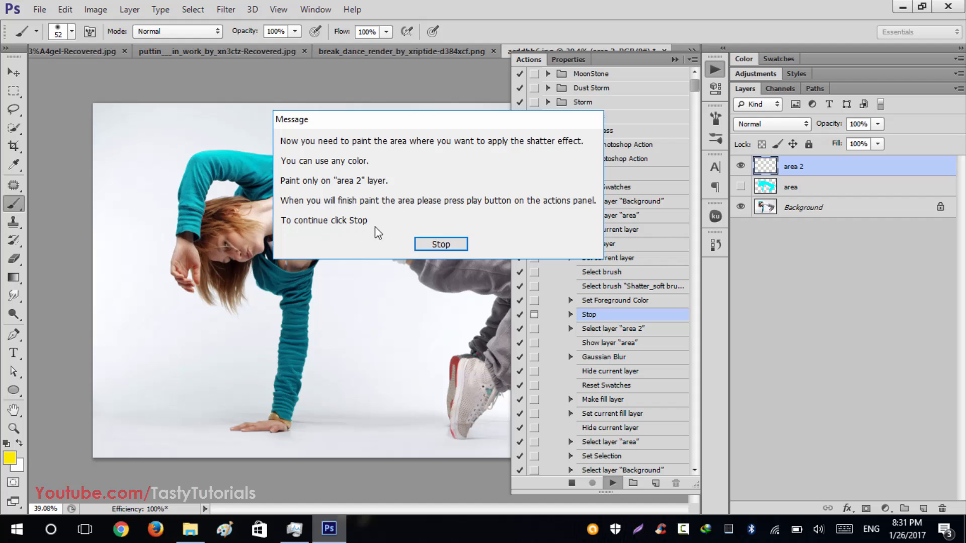
click(436, 246)
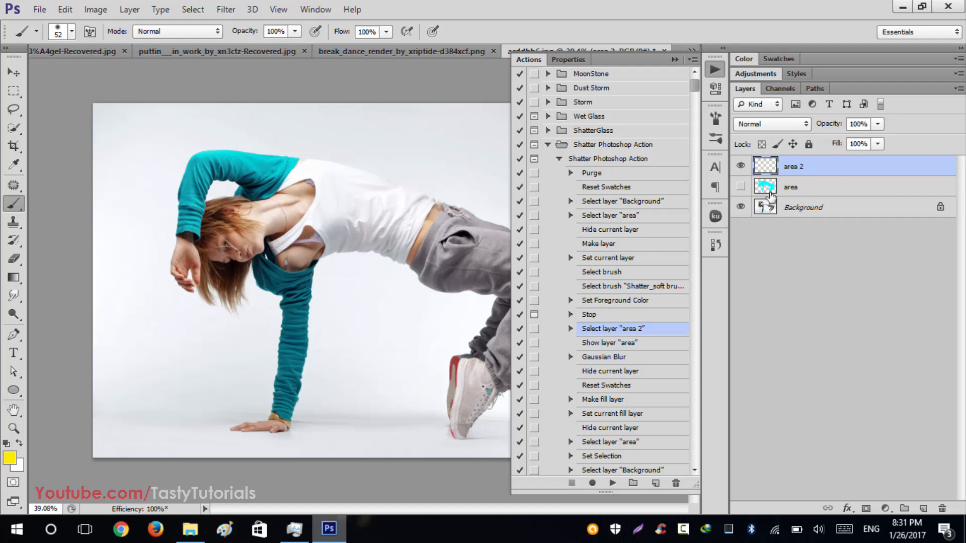
Step: Set the brush to 100% hardness and a size of 40 px for painting on the area 2 layer
scroll(203, 173, up, 2)
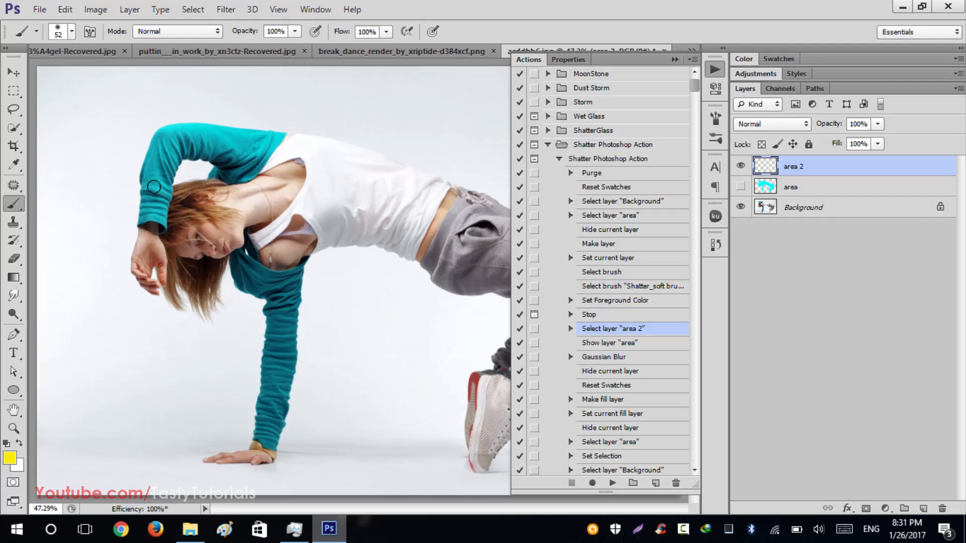
right_click(218, 159)
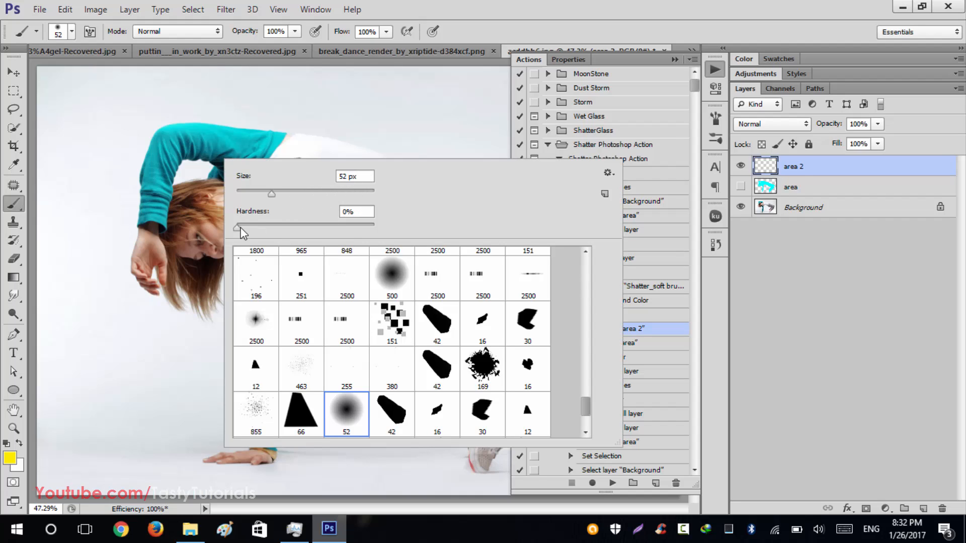
click(436, 5)
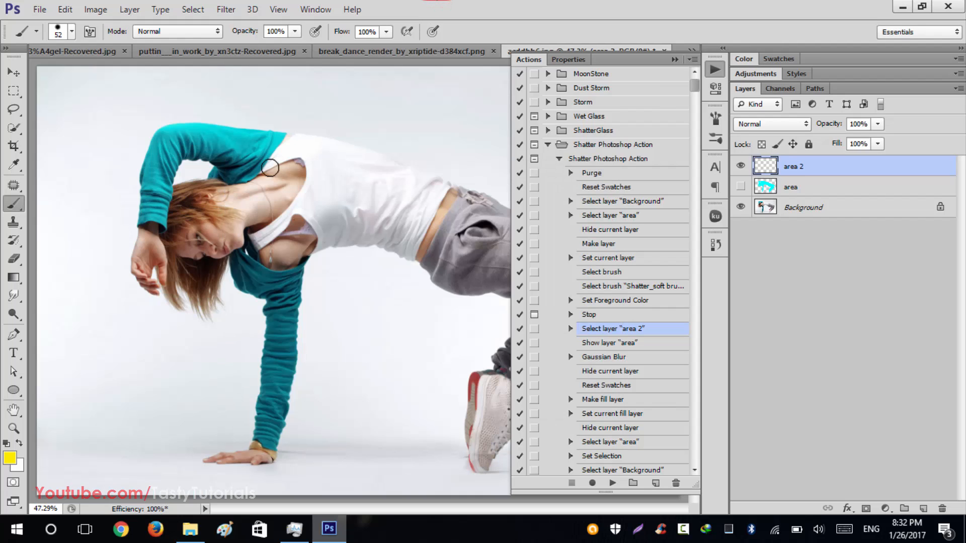
right_click(304, 136)
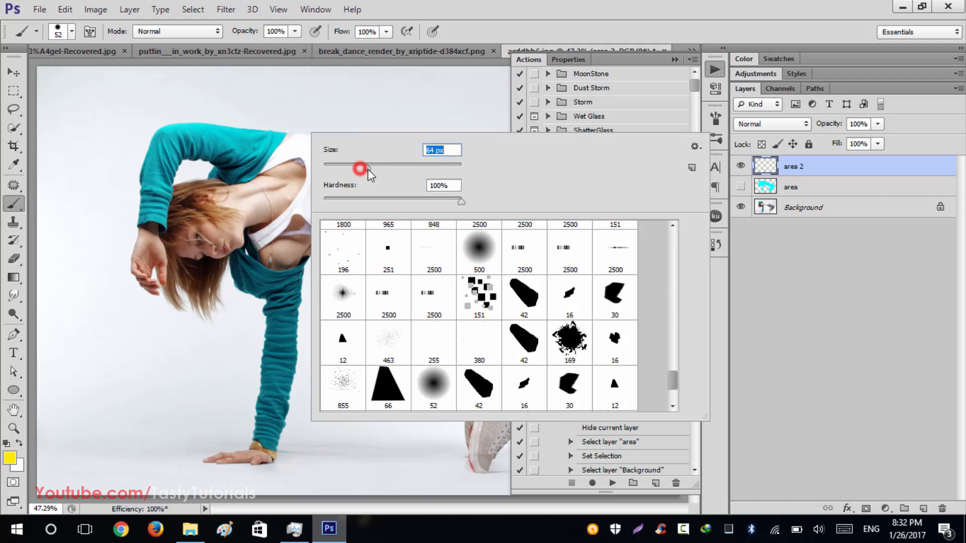
drag(367, 169, 368, 169)
click(437, 4)
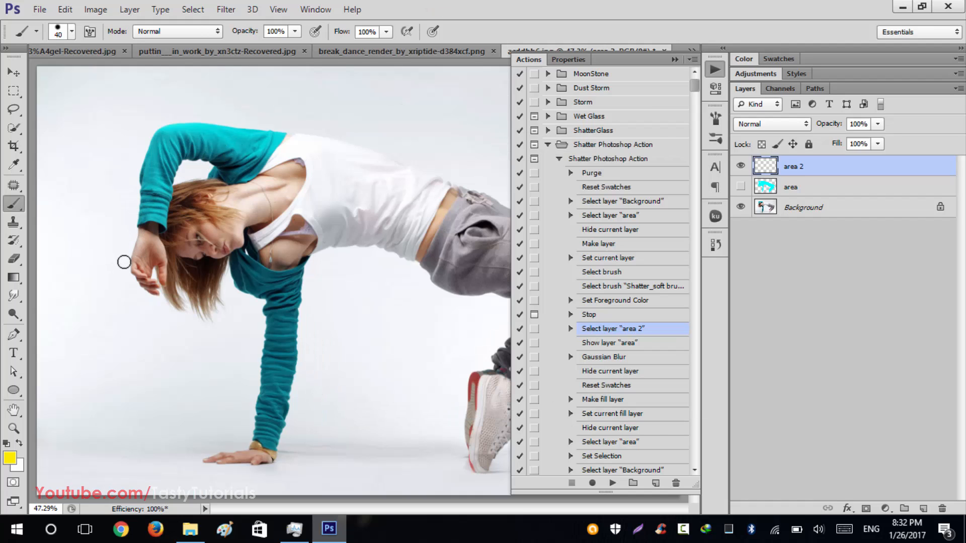
Step: Paint yellow over the raised hand and along the outer edge of the raised arm's sleeve up to the shoulder on the area 2 layer
scroll(124, 262, up, 1)
mouse_move(143, 245)
mouse_down()
mouse_move(155, 295)
mouse_move(140, 263)
mouse_move(166, 250)
mouse_up()
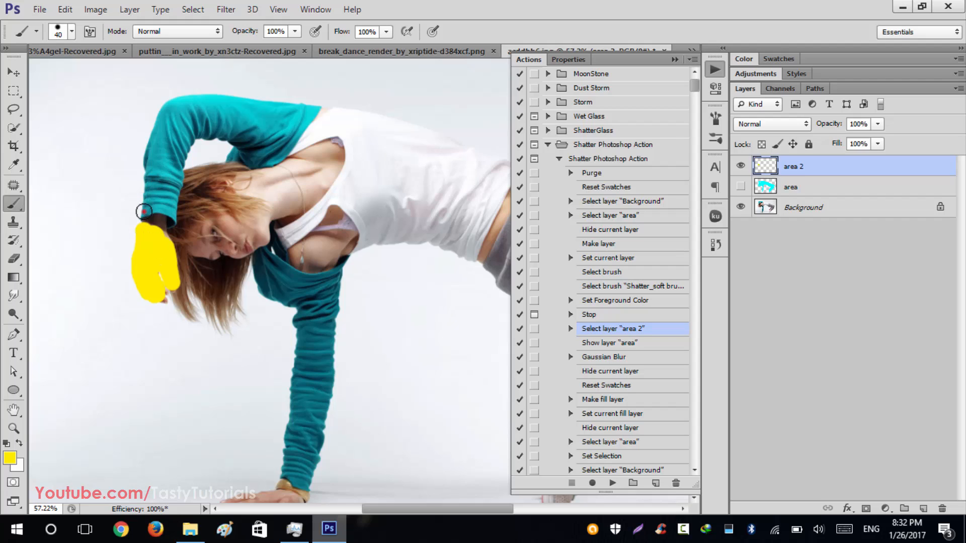
drag(144, 211, 157, 135)
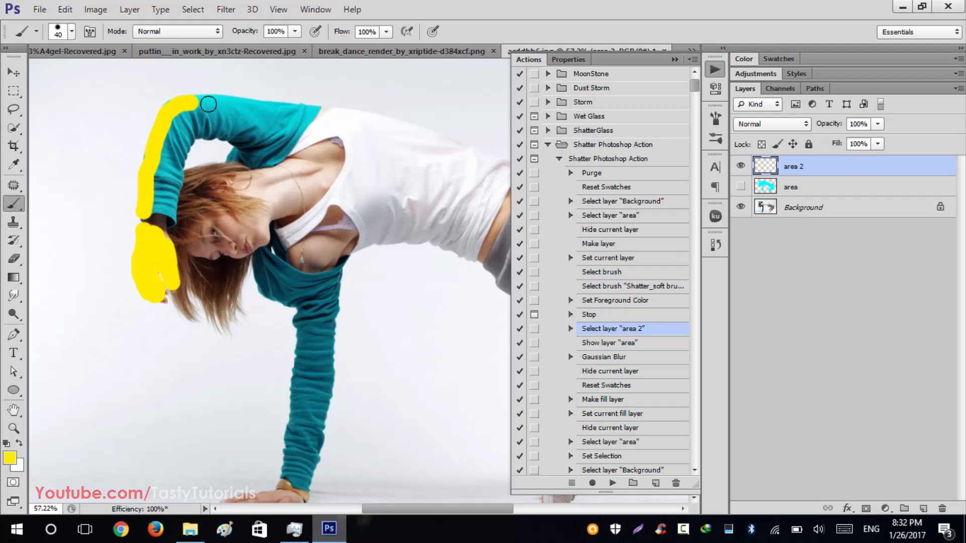
drag(209, 104, 308, 113)
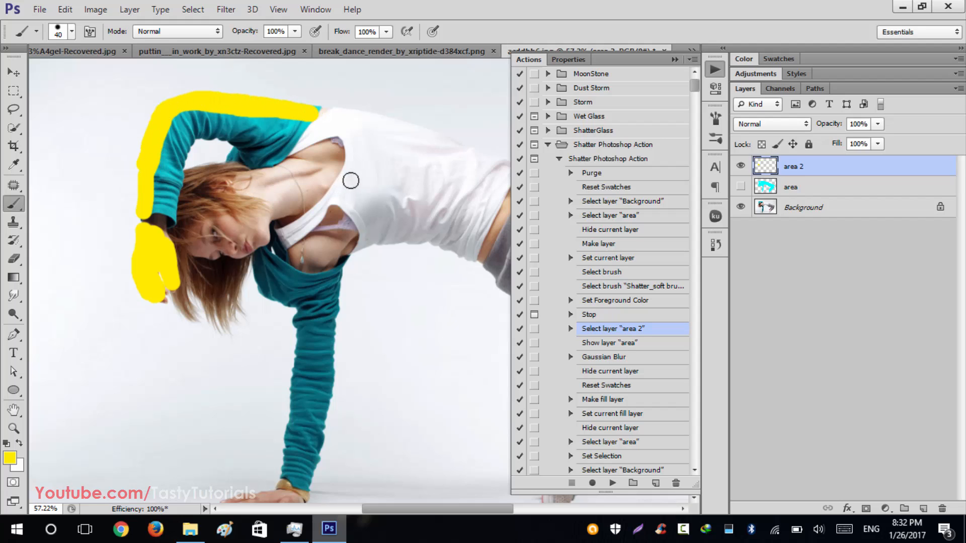
Step: Paint a thick band along the upper edge of the white shirt and across the waist where it meets the trousers
scroll(351, 180, right, 4)
mouse_move(103, 123)
mouse_down()
mouse_move(144, 120)
mouse_move(294, 173)
mouse_up()
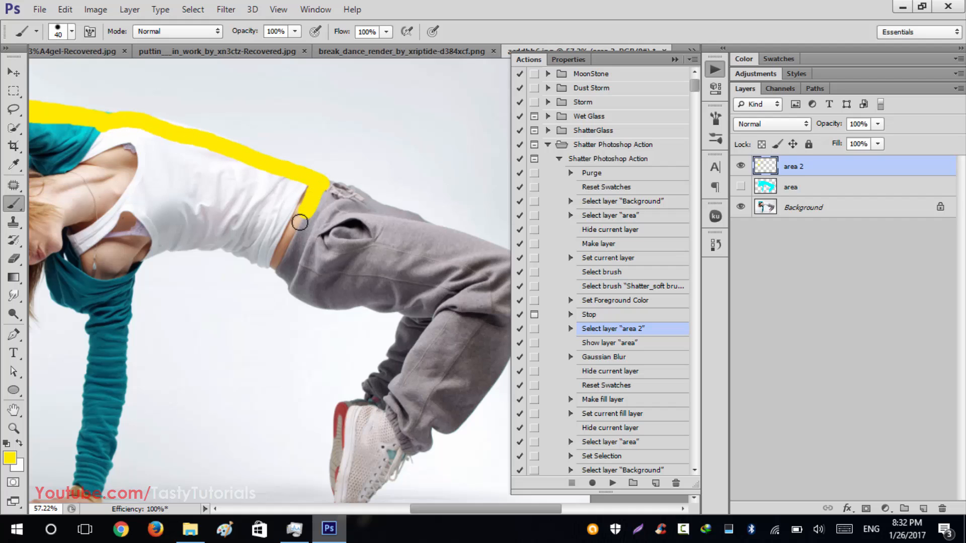
drag(300, 222, 279, 262)
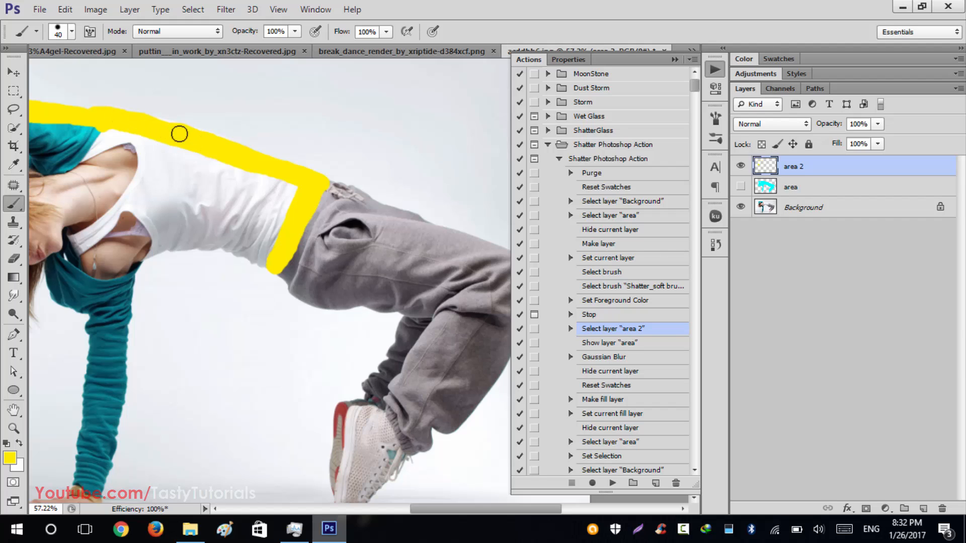
mouse_move(179, 134)
mouse_down()
mouse_move(276, 172)
mouse_move(245, 173)
mouse_move(107, 129)
mouse_move(169, 154)
mouse_up()
scroll(410, 220, down, 2)
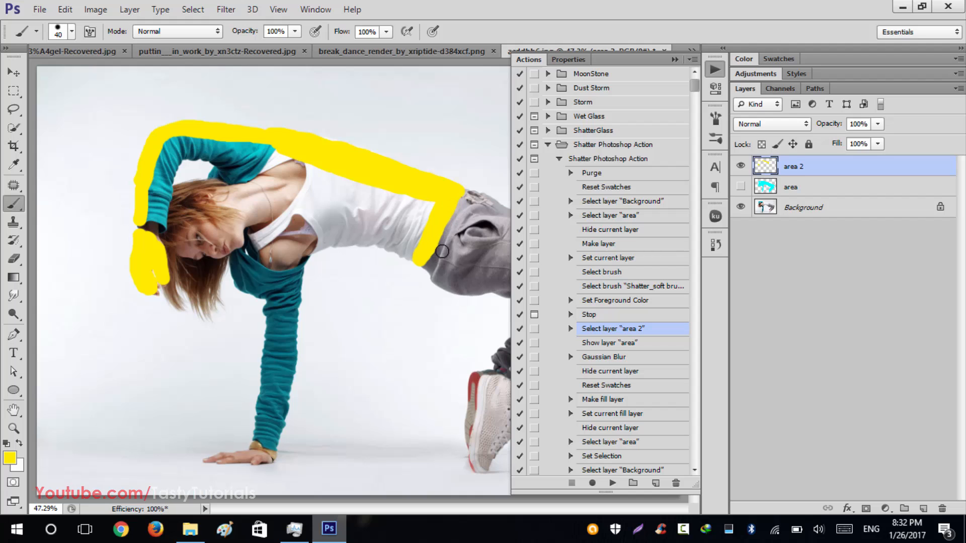
Step: Enlarge the brush to 70 px and paint the front thigh, knee and lower leg's outer edge, also starting the offered CCleaner cleanup
scroll(341, 237, up, 7)
drag(408, 228, 11, 188)
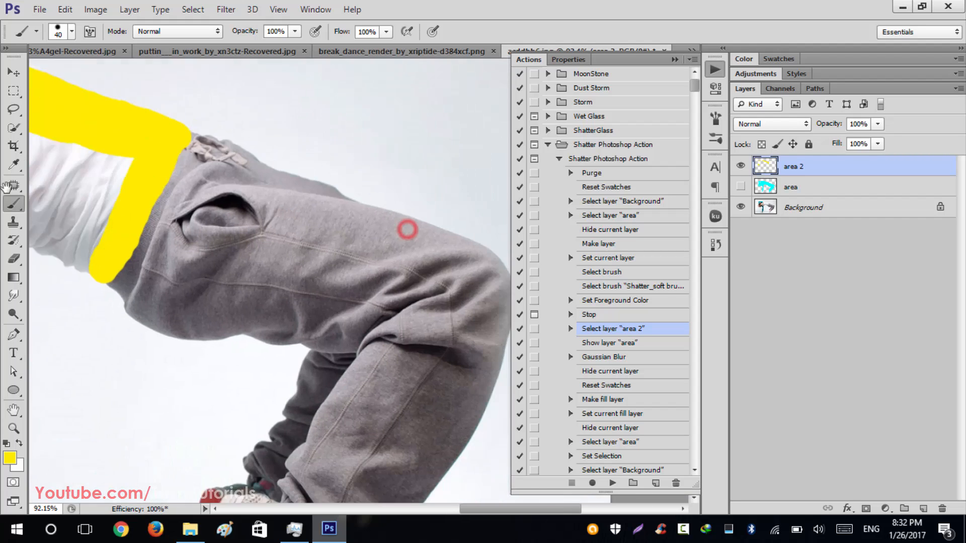
drag(196, 235, 157, 239)
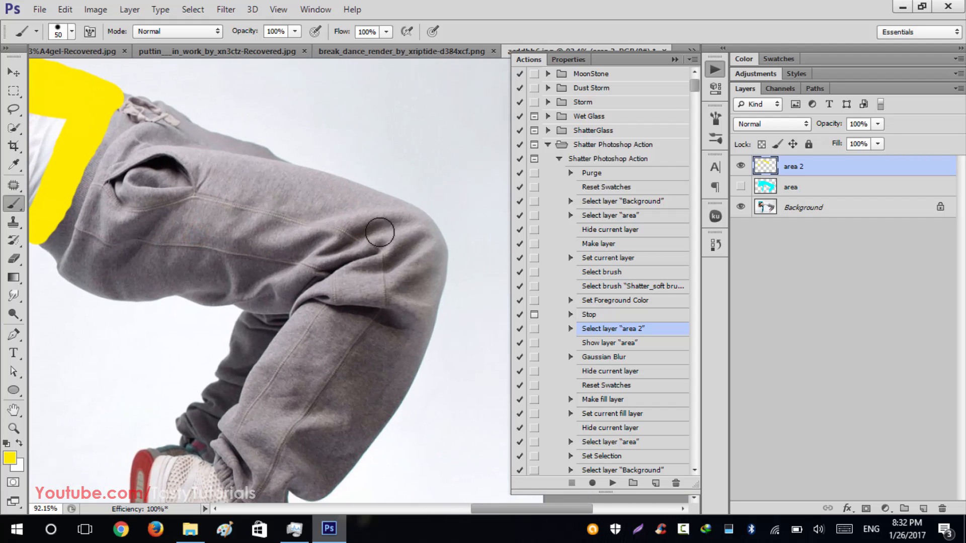
key(bracketright)
key(bracketright)
mouse_move(304, 194)
mouse_down()
mouse_move(417, 243)
mouse_move(421, 270)
mouse_move(391, 375)
mouse_up()
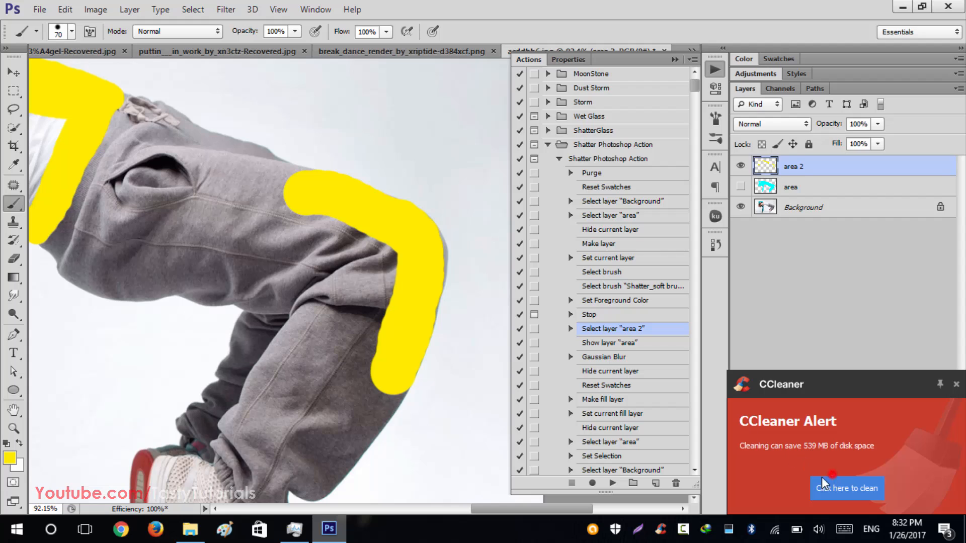
click(834, 486)
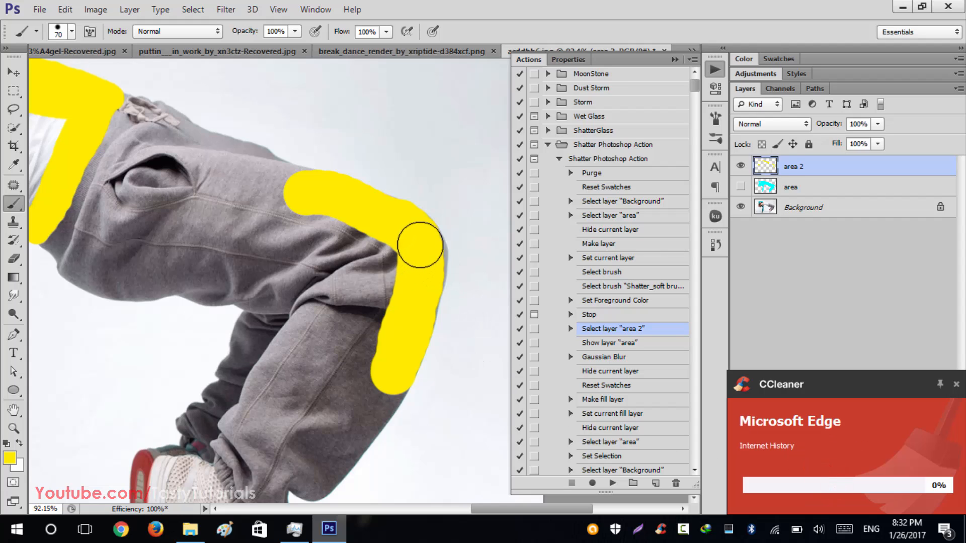
mouse_move(422, 245)
mouse_down()
mouse_move(409, 328)
mouse_move(421, 245)
mouse_move(339, 224)
mouse_move(389, 268)
mouse_move(395, 367)
mouse_move(370, 419)
mouse_move(341, 446)
mouse_up()
Step: Paint over the rear lower leg and the shoes, reducing the brush to 45 px for the heel and lace edges
drag(326, 395, 437, 197)
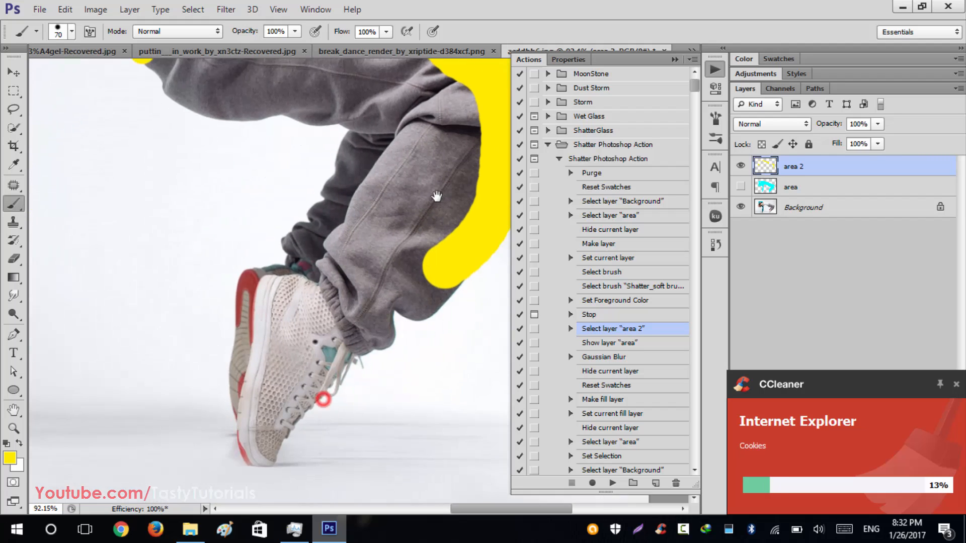
mouse_move(377, 125)
mouse_down()
mouse_move(371, 112)
mouse_move(323, 209)
mouse_move(285, 255)
mouse_move(273, 243)
mouse_move(270, 405)
mouse_move(270, 312)
mouse_move(287, 340)
mouse_move(290, 383)
mouse_move(286, 349)
mouse_move(301, 370)
mouse_up()
key(bracketleft)
key(bracketleft)
key(bracketleft)
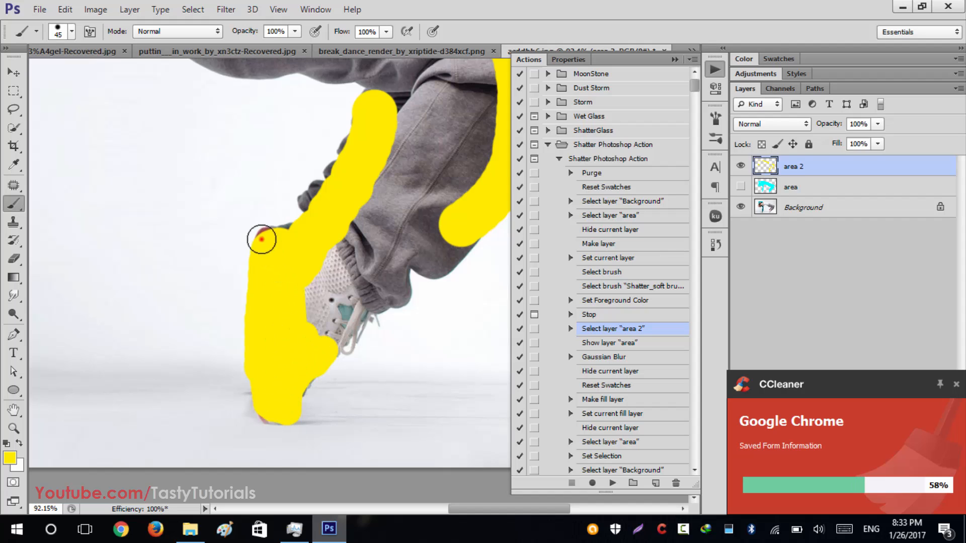
click(261, 239)
drag(300, 314, 334, 345)
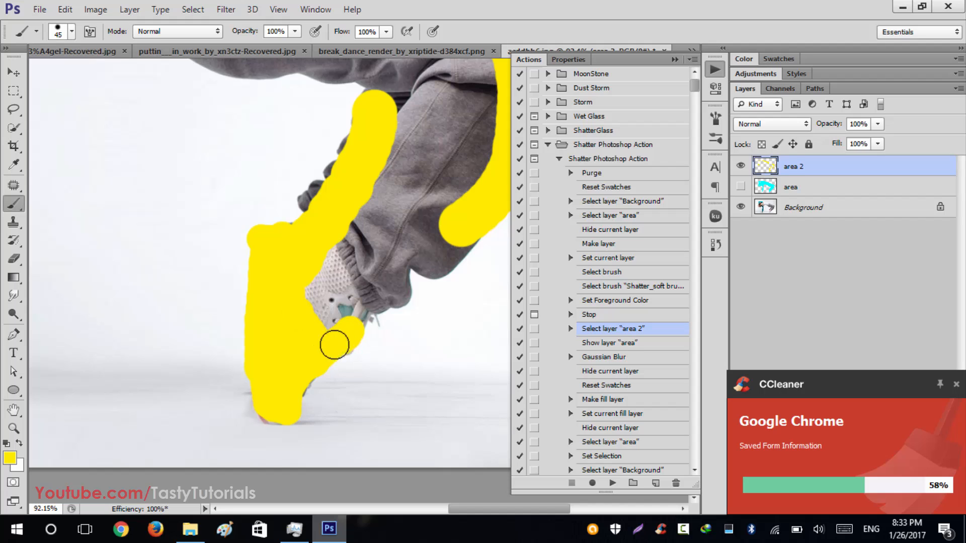
Step: Paint along the underside of the torso to the hip and add a short stroke on the neck beside the ear
scroll(297, 338, down, 3)
scroll(299, 321, down, 2)
mouse_move(210, 181)
mouse_down()
mouse_move(329, 284)
mouse_move(312, 224)
mouse_move(209, 218)
mouse_move(347, 309)
mouse_move(316, 312)
mouse_up()
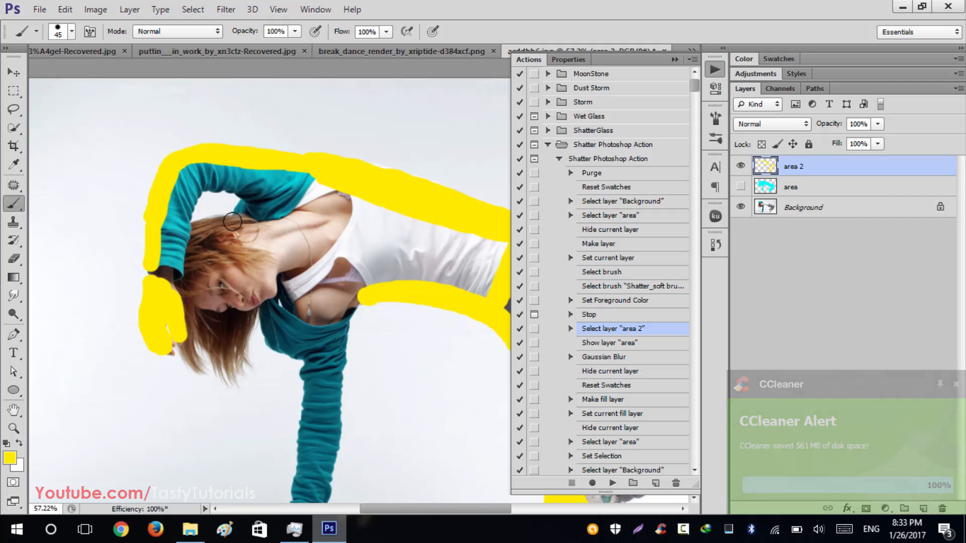
scroll(240, 221, up, 5)
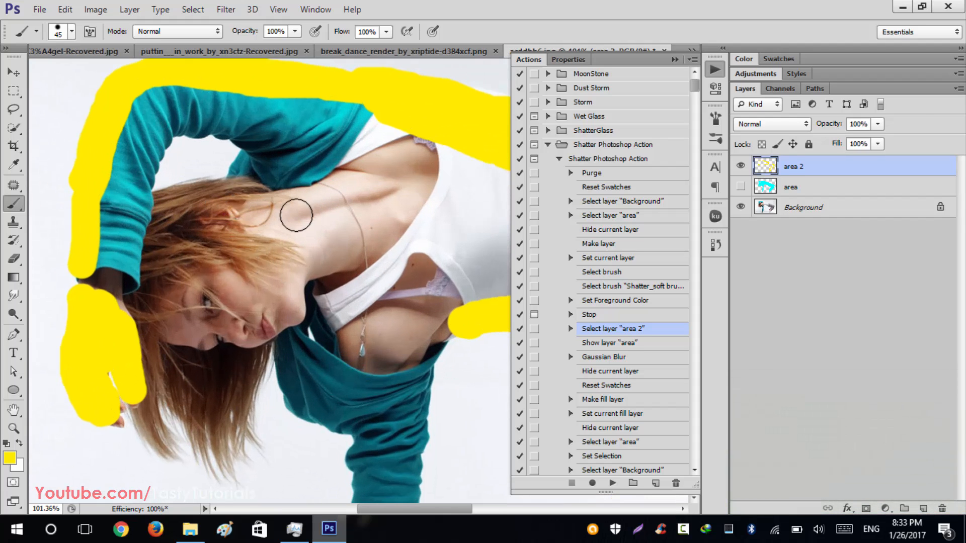
drag(304, 202, 257, 205)
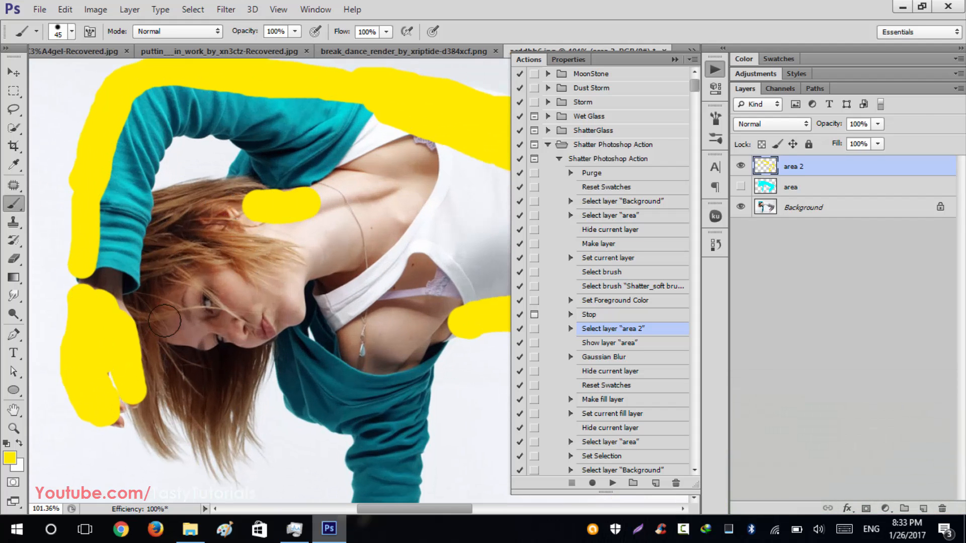
Step: Paint both edges of the supporting arm's sleeve and cover the hand resting on the floor
scroll(248, 222, down, 5)
scroll(294, 245, down, 1)
scroll(295, 246, up, 2)
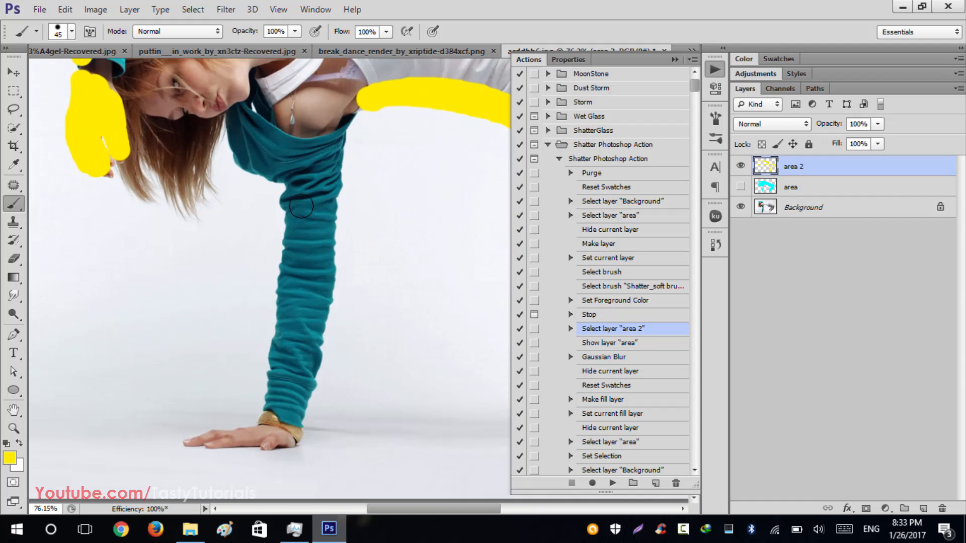
drag(296, 204, 265, 405)
mouse_move(337, 196)
mouse_down()
mouse_move(336, 284)
mouse_move(315, 388)
mouse_move(292, 424)
mouse_move(265, 438)
mouse_move(204, 437)
mouse_move(233, 445)
mouse_move(280, 433)
mouse_move(251, 432)
mouse_up()
Step: Check the painted area over the whole figure and continue the Shatter Photoshop Action from the Select layer "area 2" command to its end
scroll(232, 345, down, 6)
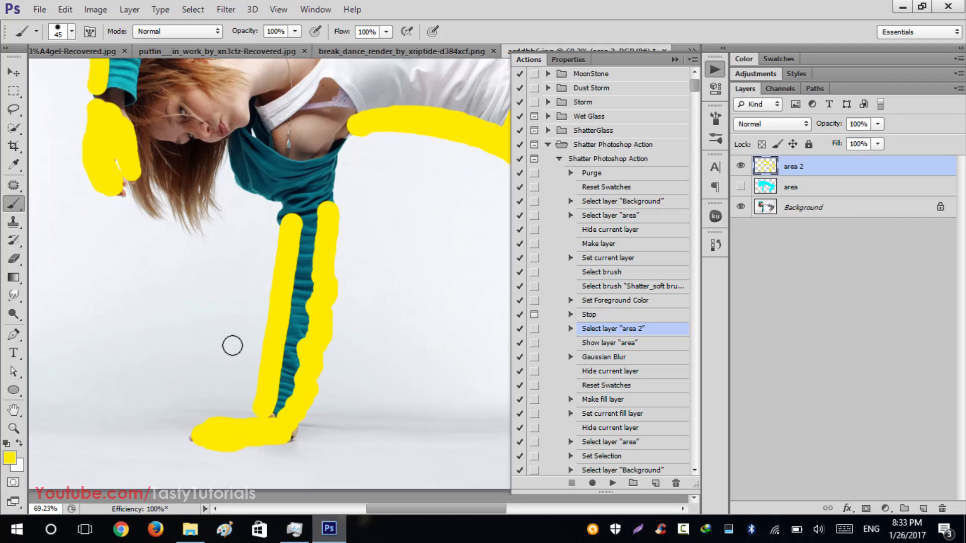
scroll(376, 320, down, 1)
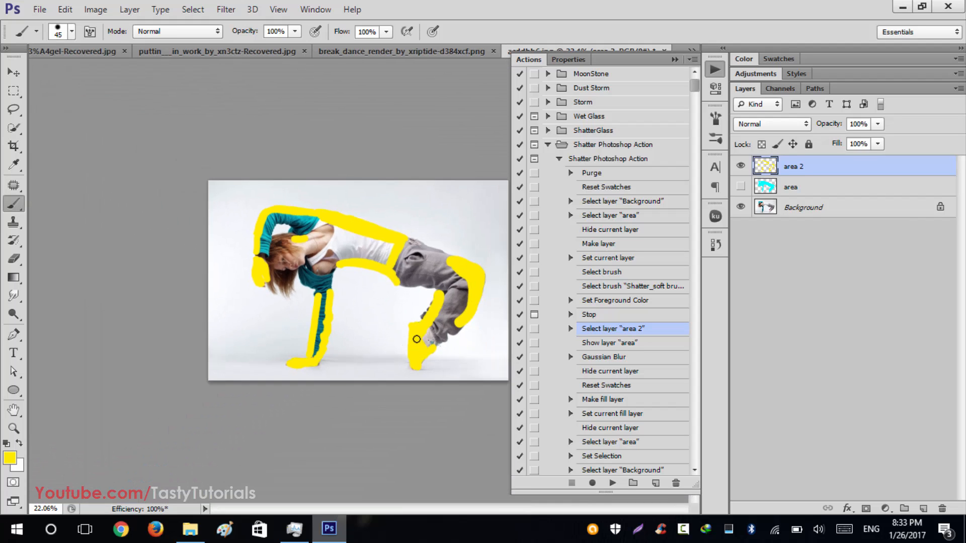
scroll(350, 272, up, 2)
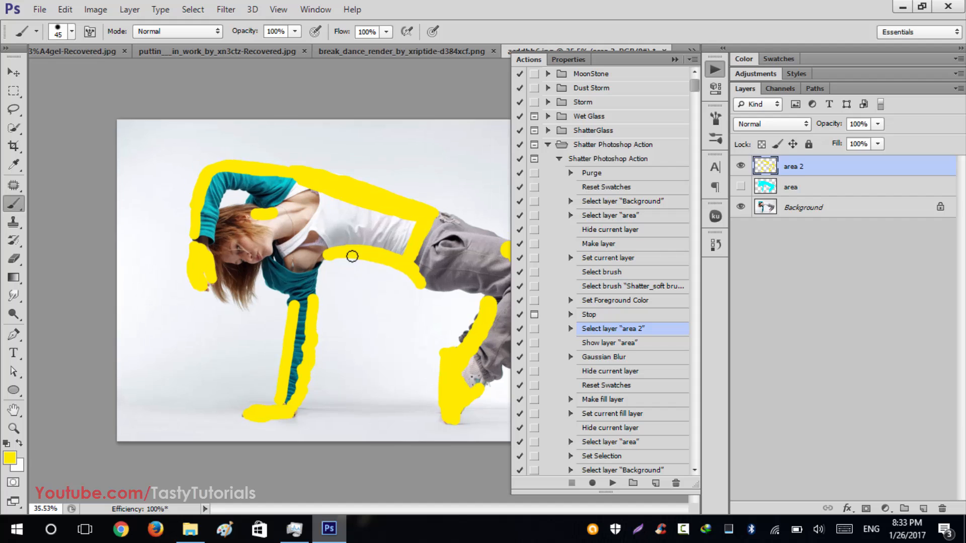
scroll(342, 278, down, 1)
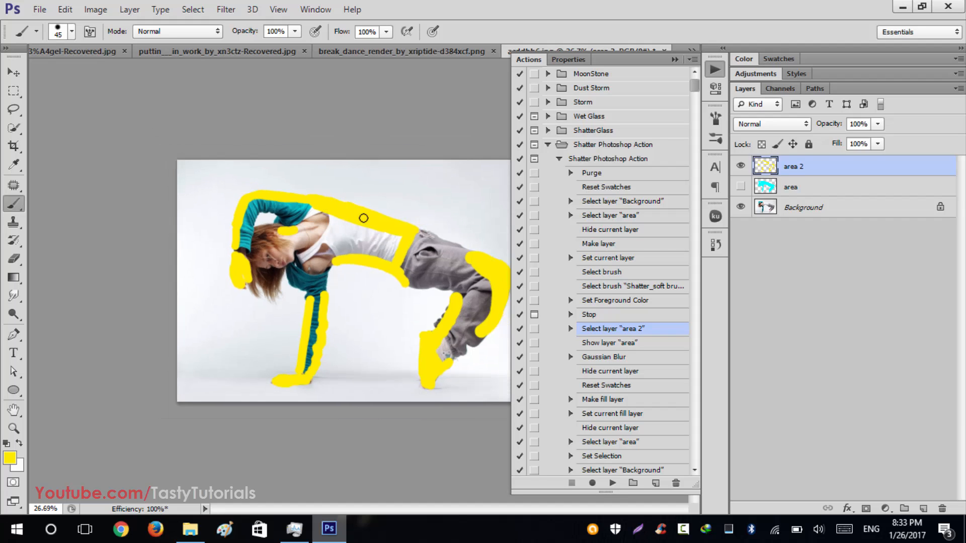
scroll(360, 282, up, 2)
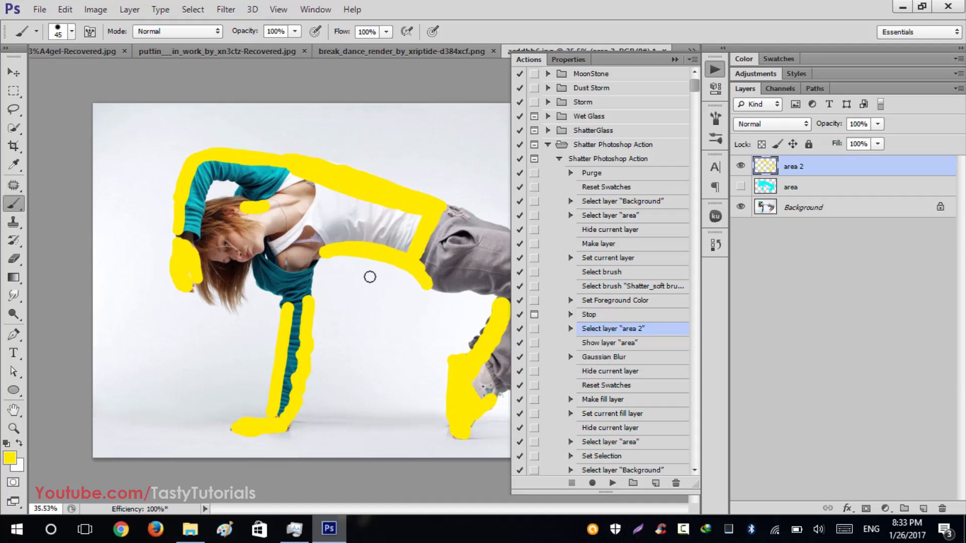
scroll(369, 277, down, 1)
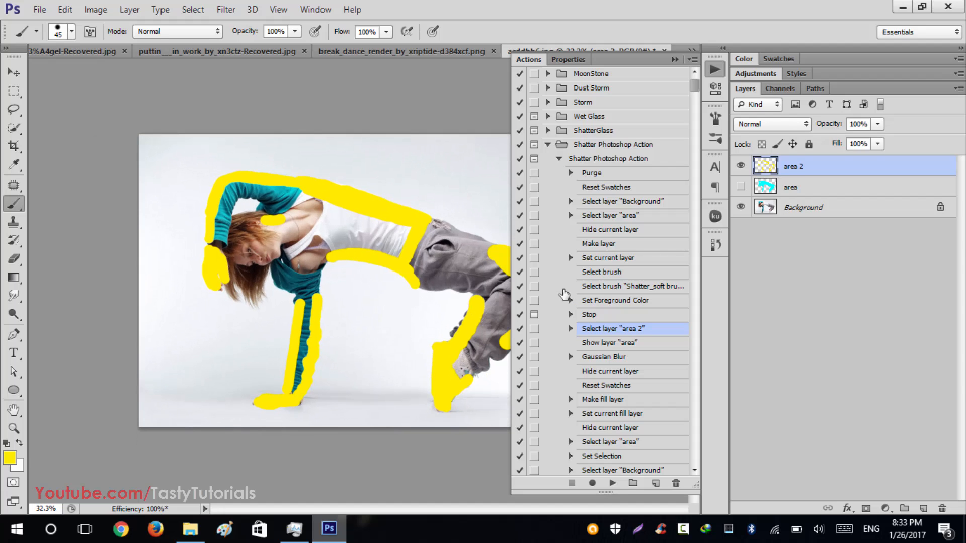
click(613, 483)
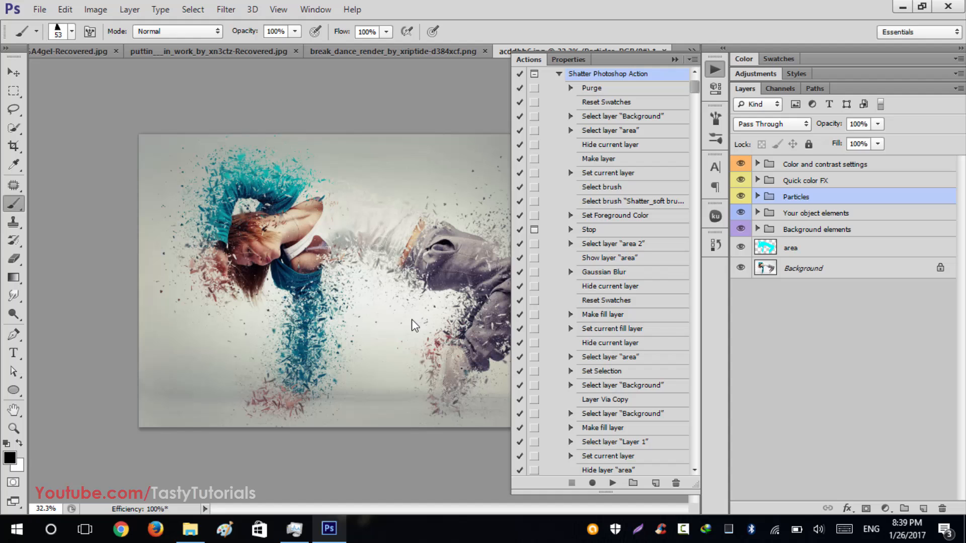
Step: Collapse the Actions panel, switch to the Move tool and view the whole shattered image
click(675, 59)
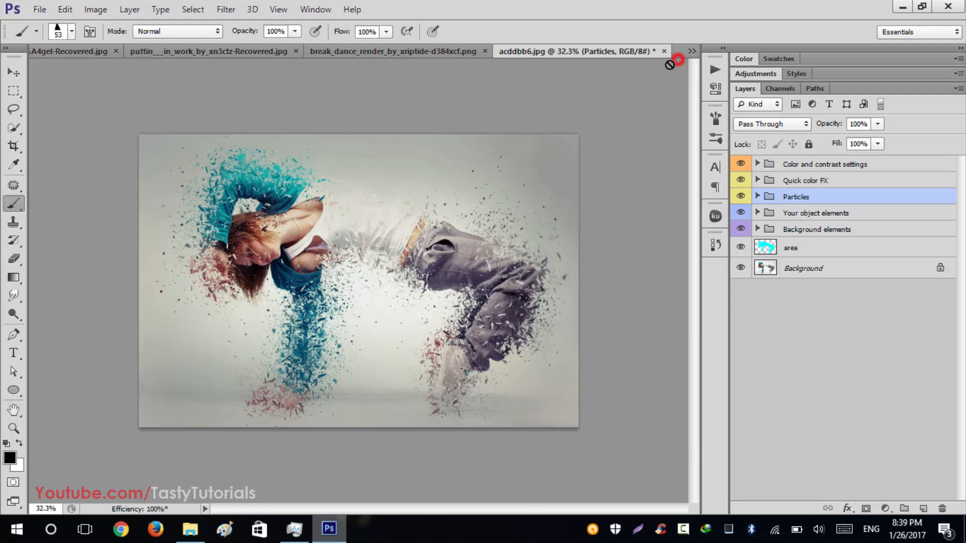
click(14, 73)
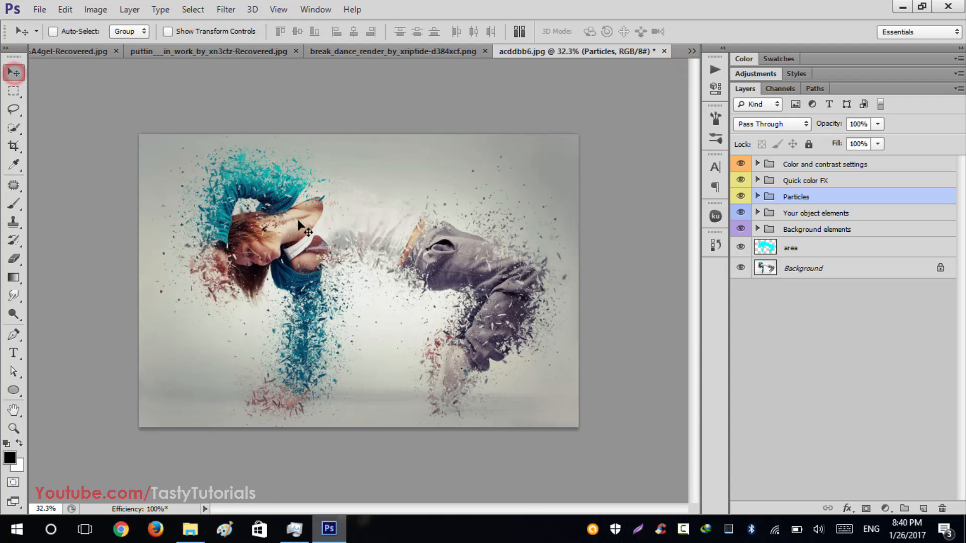
scroll(330, 287, up, 5)
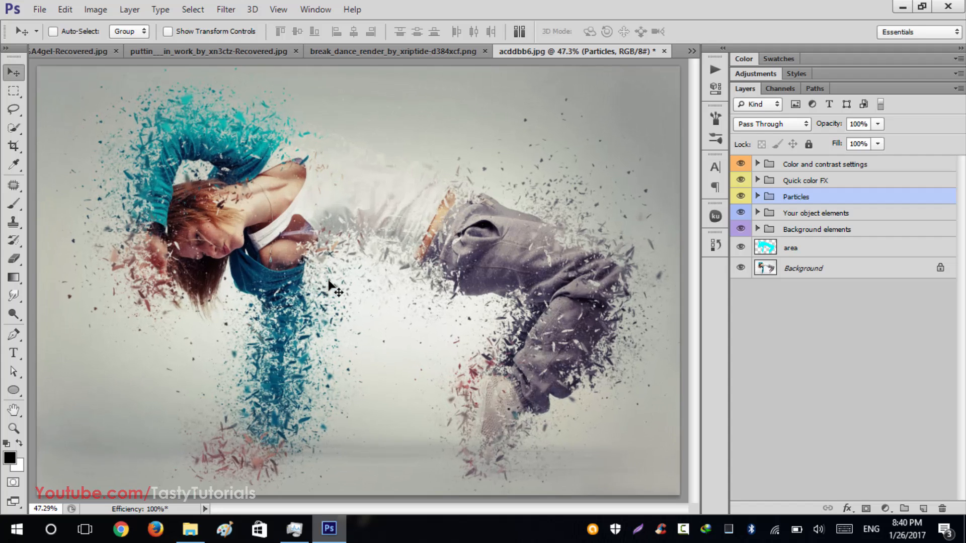
scroll(139, 203, down, 2)
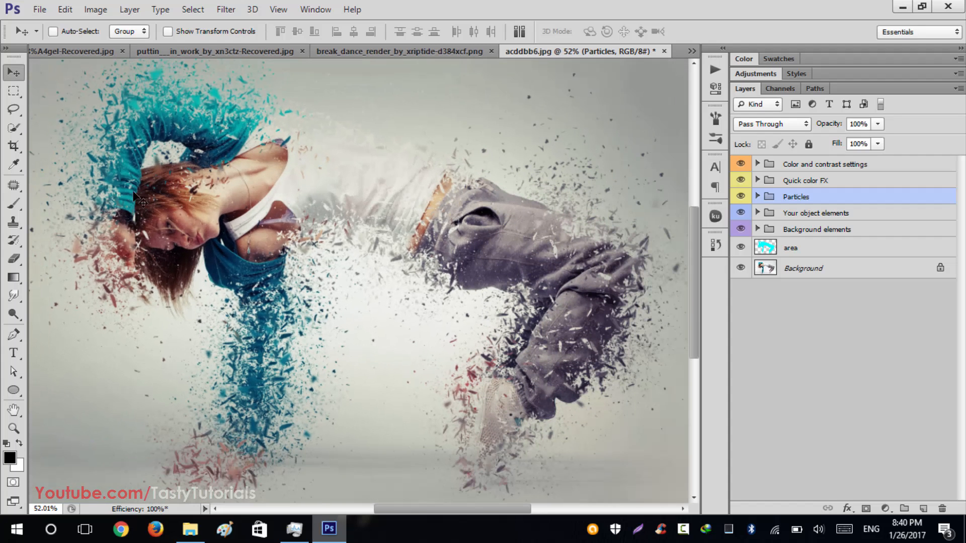
scroll(528, 216, down, 4)
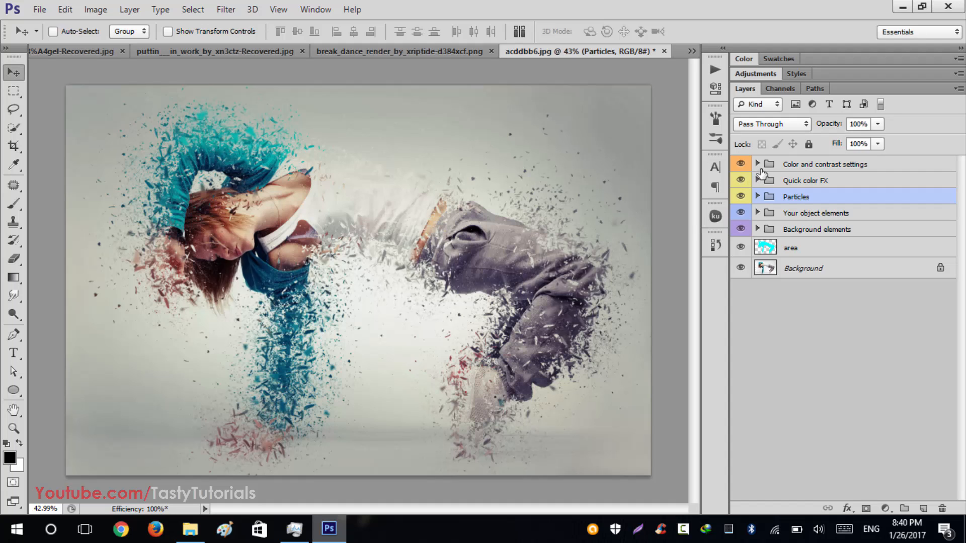
Step: Toggle the visibility of the action's layer groups off and back on to compare what each contributes to the image
click(742, 166)
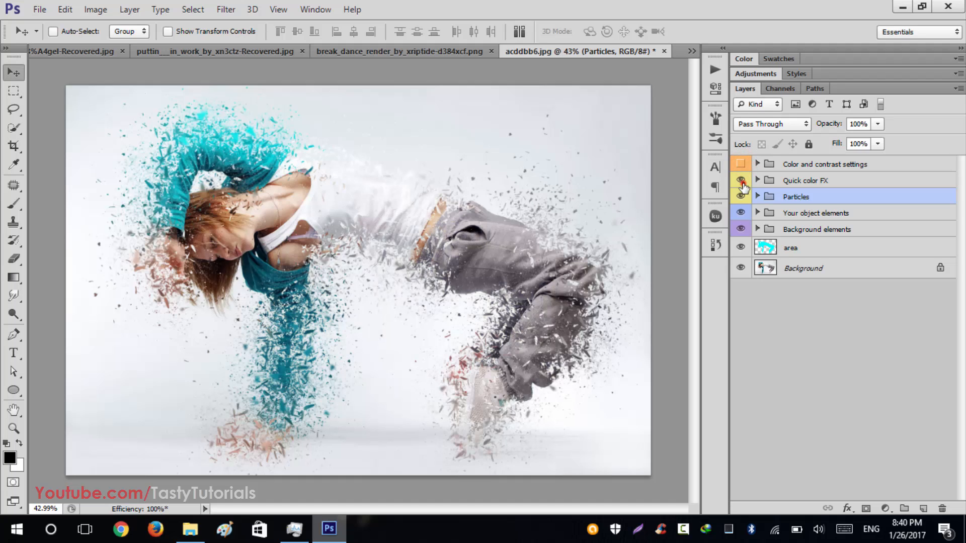
click(740, 181)
click(740, 197)
click(741, 214)
click(741, 214)
click(740, 229)
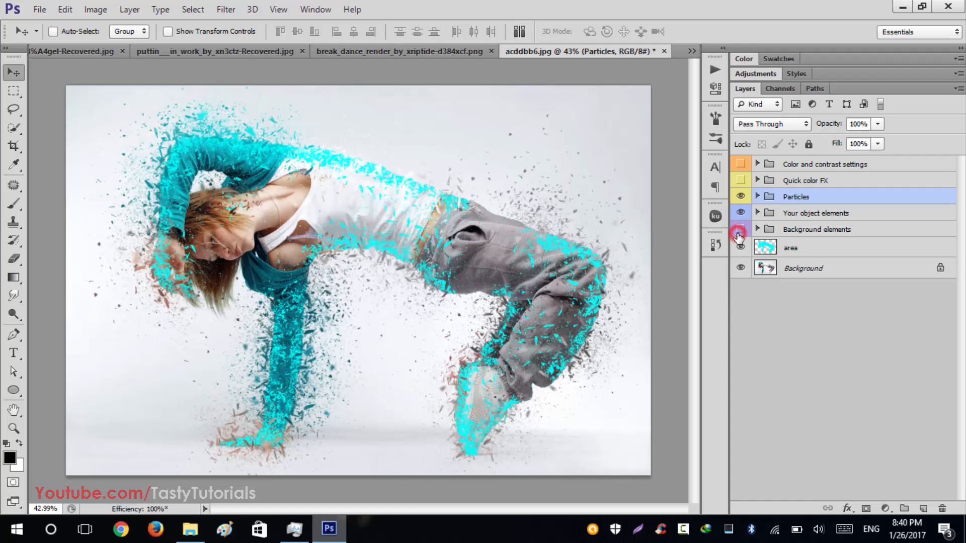
click(740, 231)
click(742, 166)
click(741, 180)
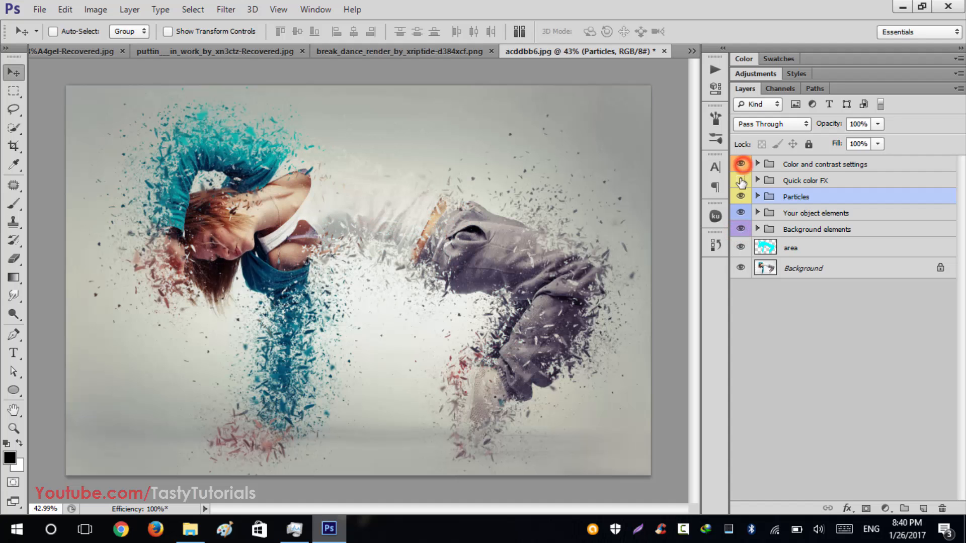
Step: Examine the shatter particles up close around the head and raised arm and around the trousers
scroll(122, 210, up, 5)
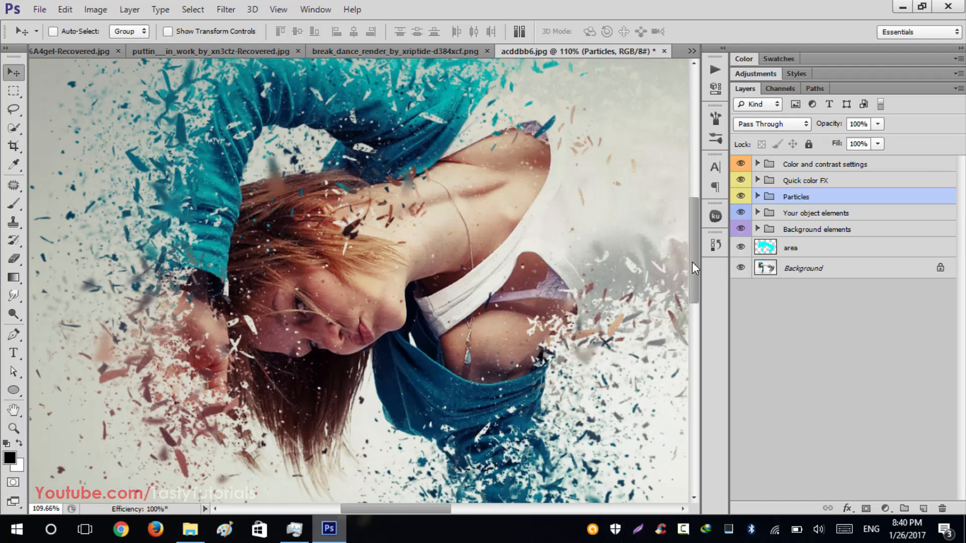
drag(695, 235, 691, 203)
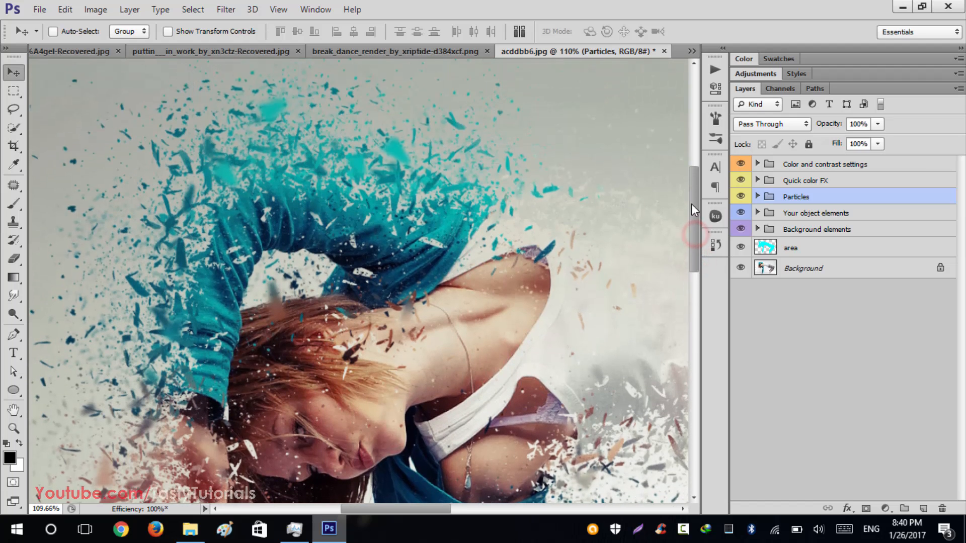
drag(374, 508, 498, 523)
drag(692, 245, 694, 278)
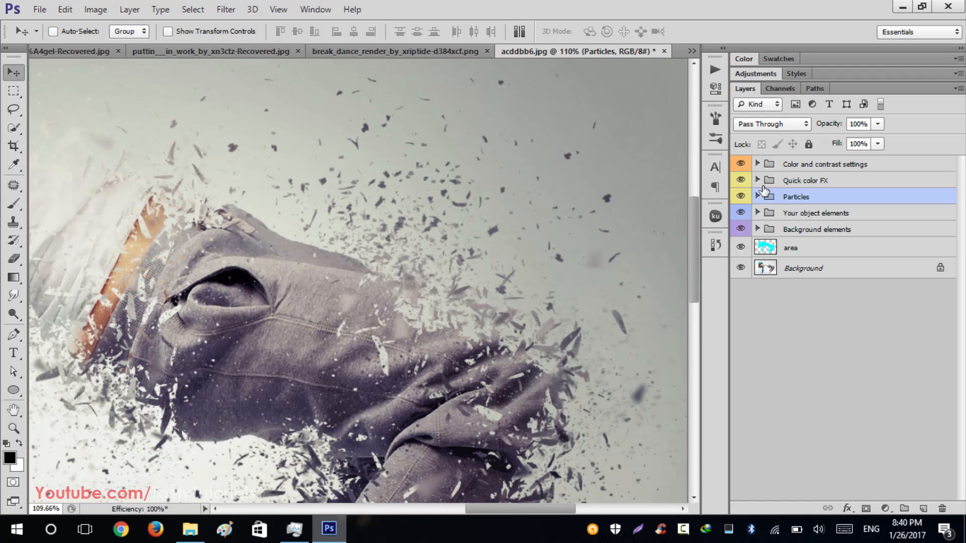
Step: Expand the Particles group and check what its Unfocus particles folder contributes to the image
click(789, 181)
click(787, 196)
click(757, 197)
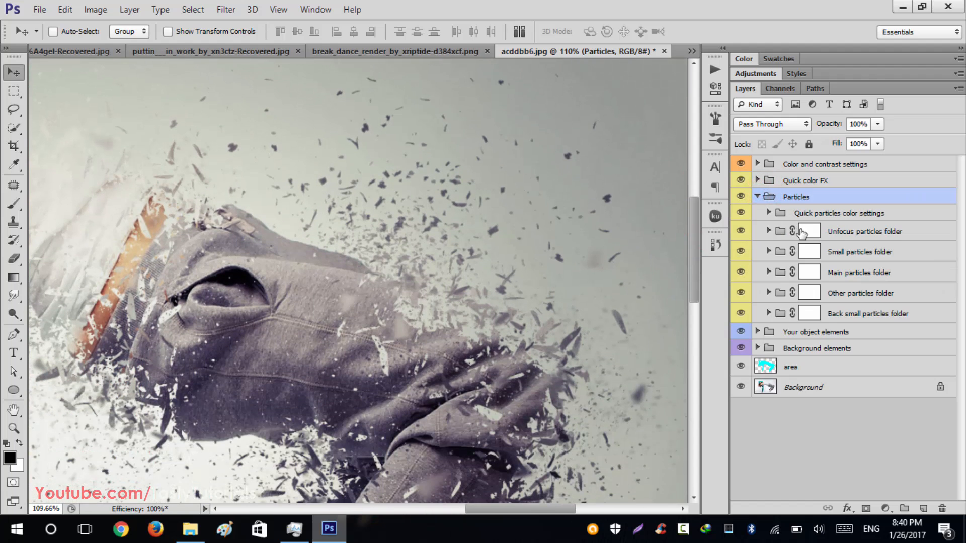
click(829, 232)
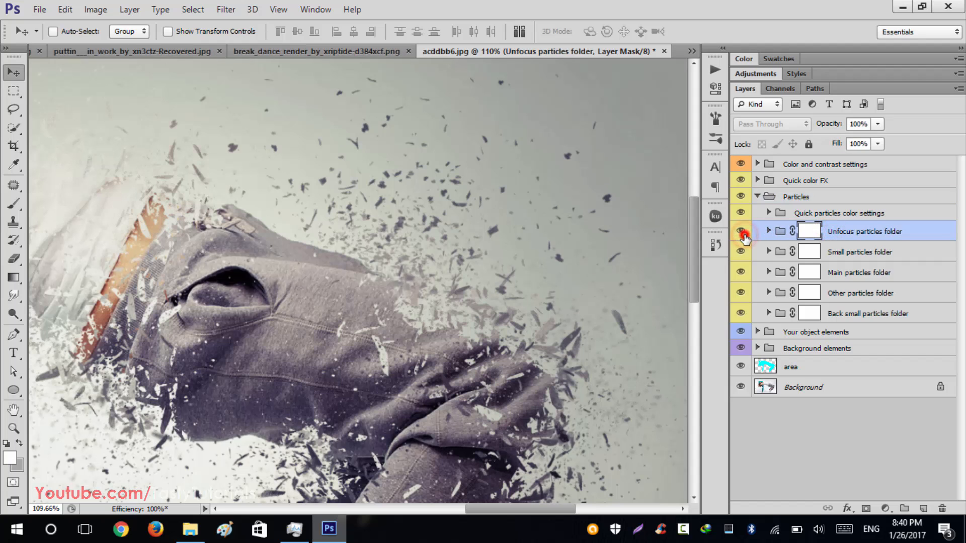
scroll(517, 293, down, 3)
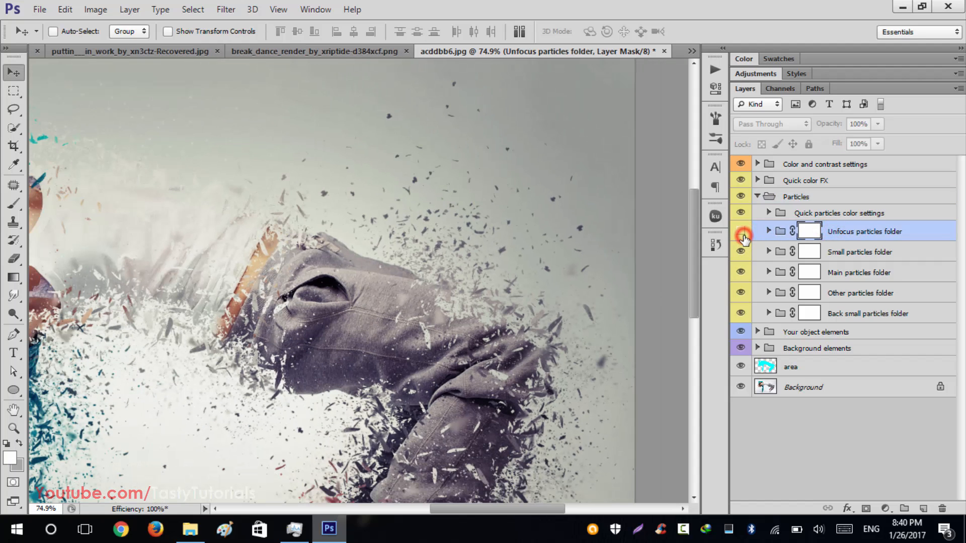
scroll(523, 287, down, 2)
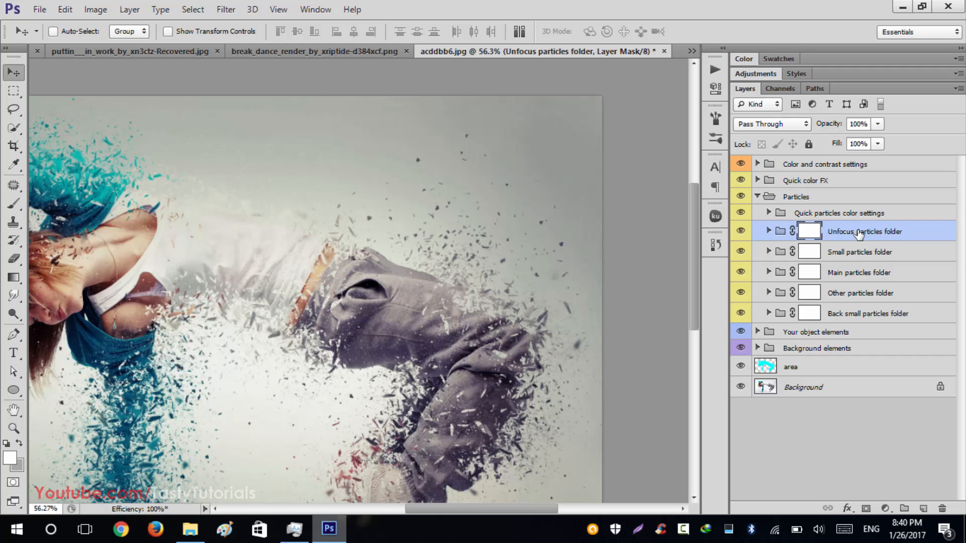
Step: Duplicate the Unfocus particles folder and shift the copy up and to the left across the image
key(ctrl+j)
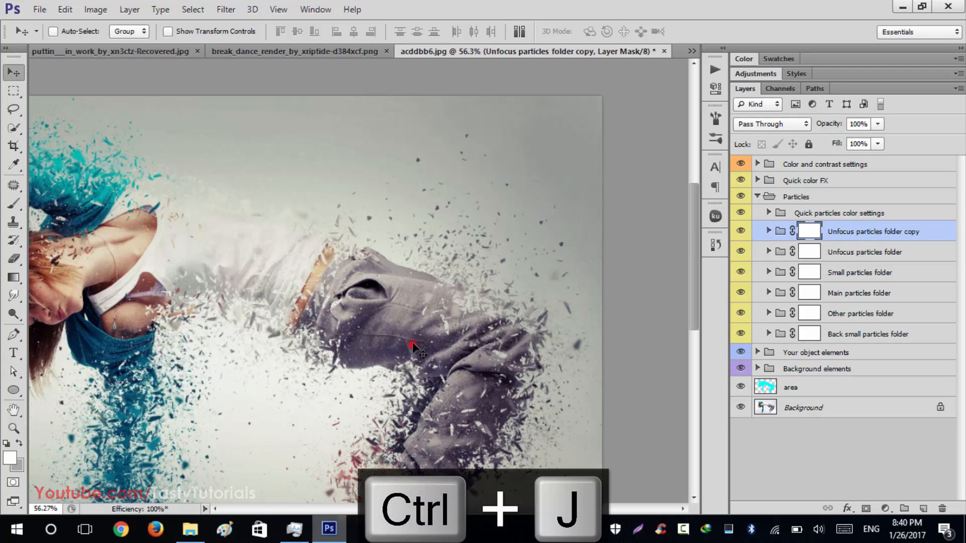
drag(413, 347, 375, 282)
scroll(408, 291, down, 2)
scroll(405, 290, down, 1)
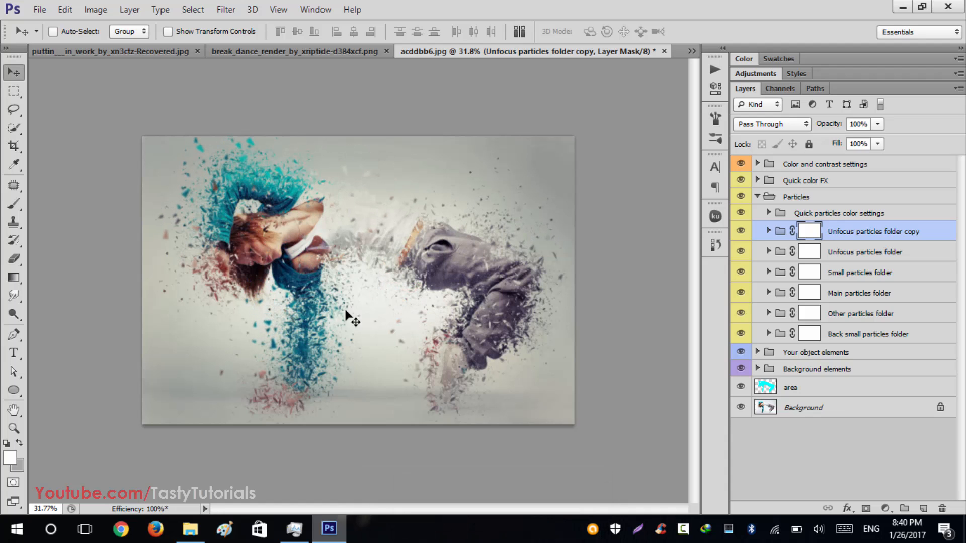
scroll(473, 290, up, 1)
Step: Toggle the visibility of the original Unfocus particles folder and the Small particles folder to compare their effect
click(850, 253)
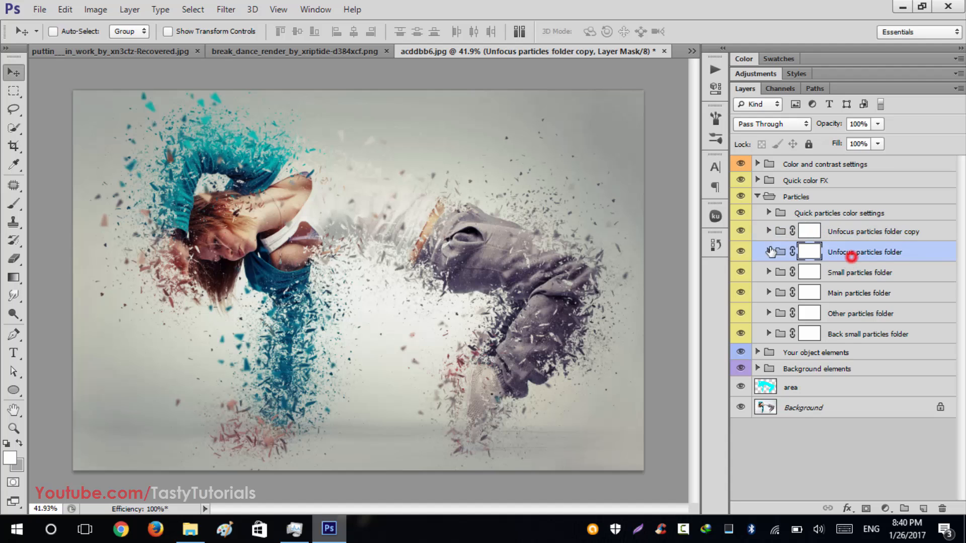
click(737, 253)
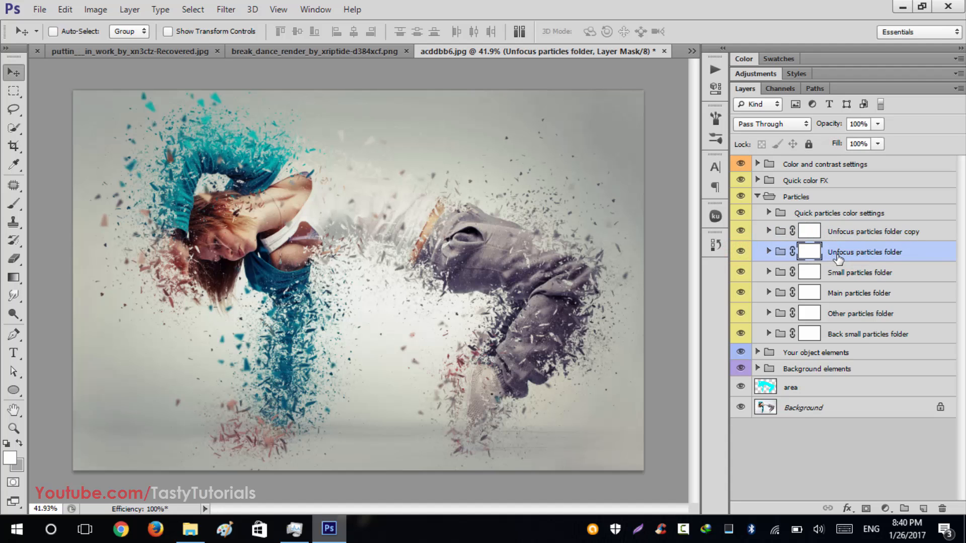
click(831, 273)
click(740, 273)
click(740, 273)
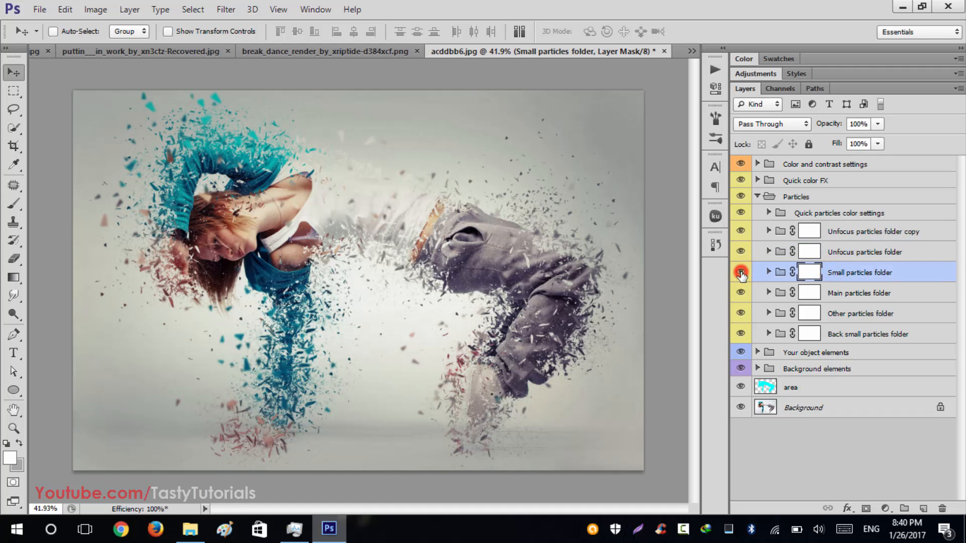
click(740, 274)
click(740, 273)
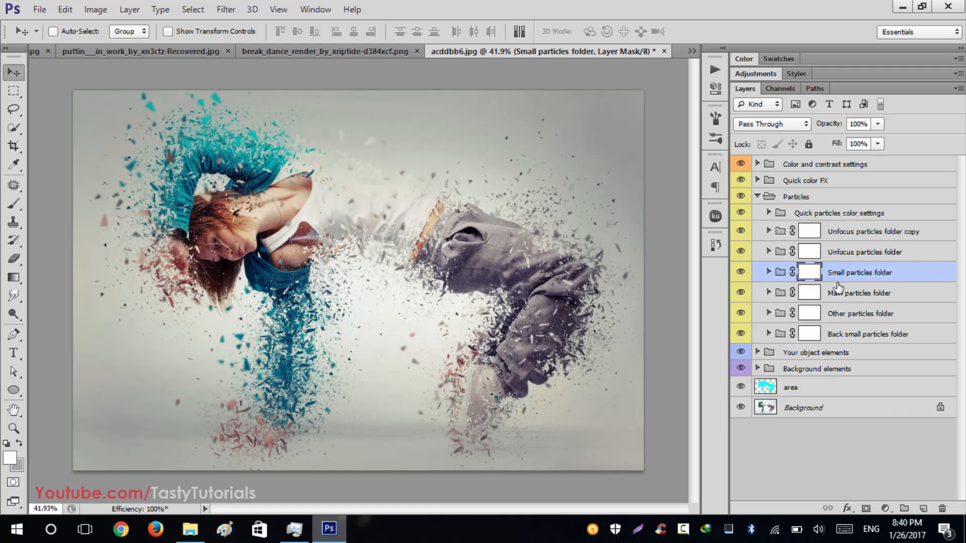
Step: Duplicate the Small particles folder and shift the copy slightly upward over the figure
key(ctrl+j)
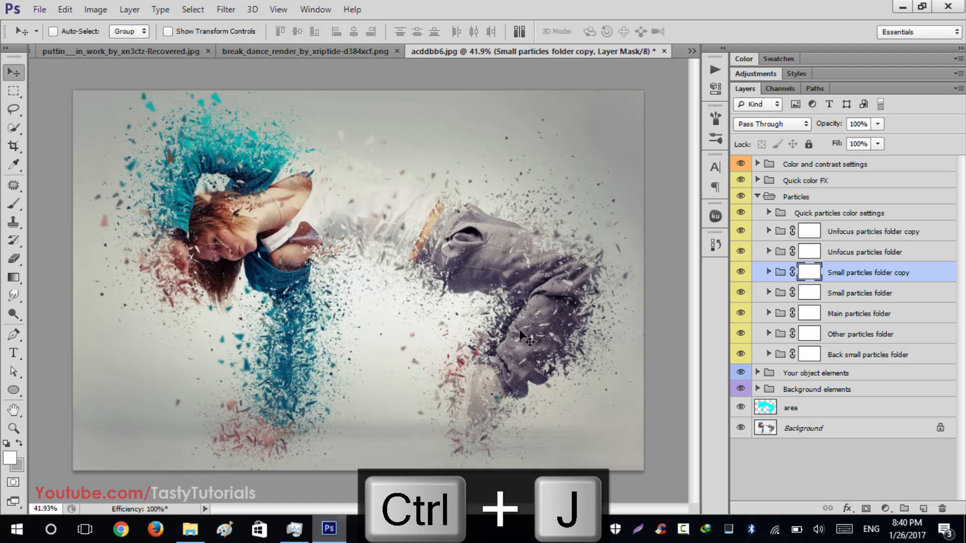
drag(499, 353, 503, 324)
scroll(378, 358, up, 2)
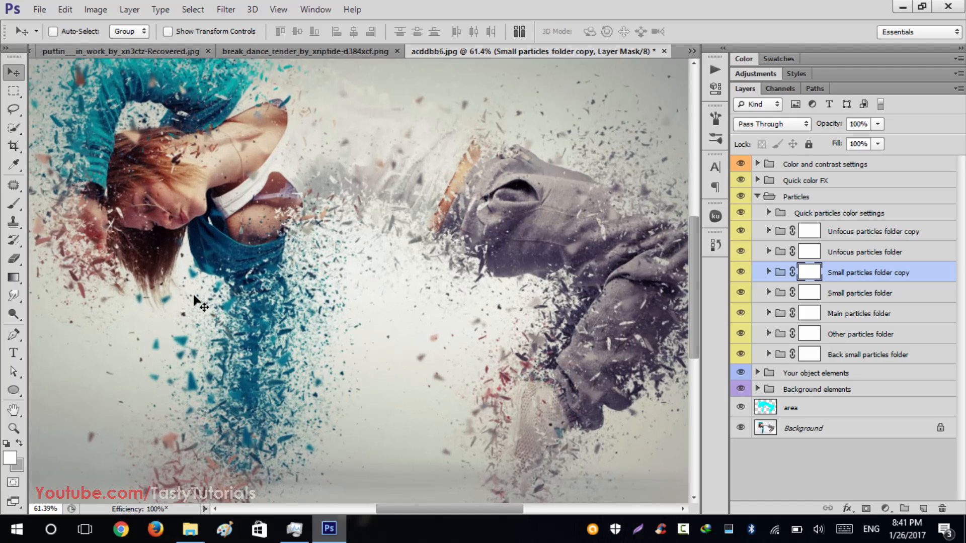
scroll(196, 302, up, 1)
scroll(327, 309, down, 2)
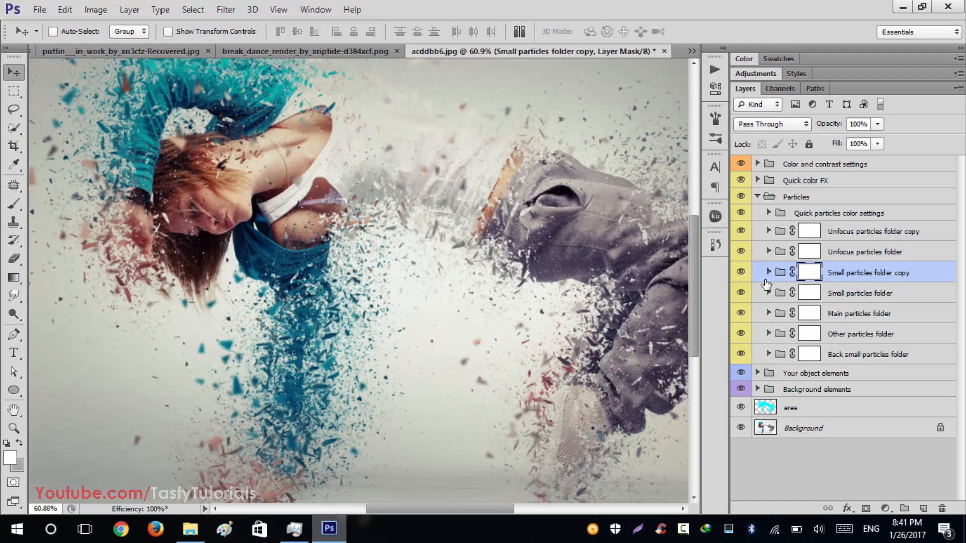
Step: Toggle the visibility of the Small particles folder copy and the Main particles folder to examine what each adds
click(740, 271)
click(740, 271)
click(849, 315)
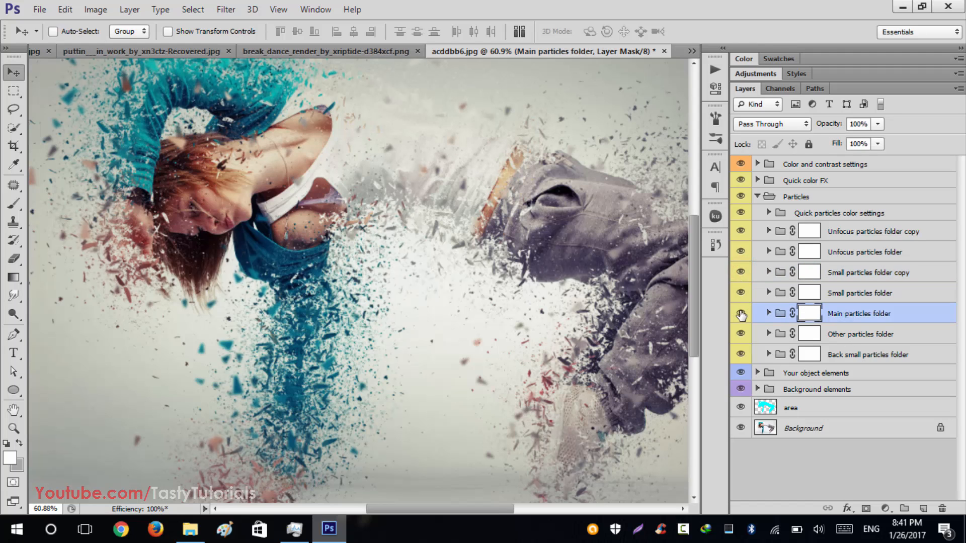
click(740, 314)
click(740, 314)
click(740, 314)
click(740, 314)
click(740, 313)
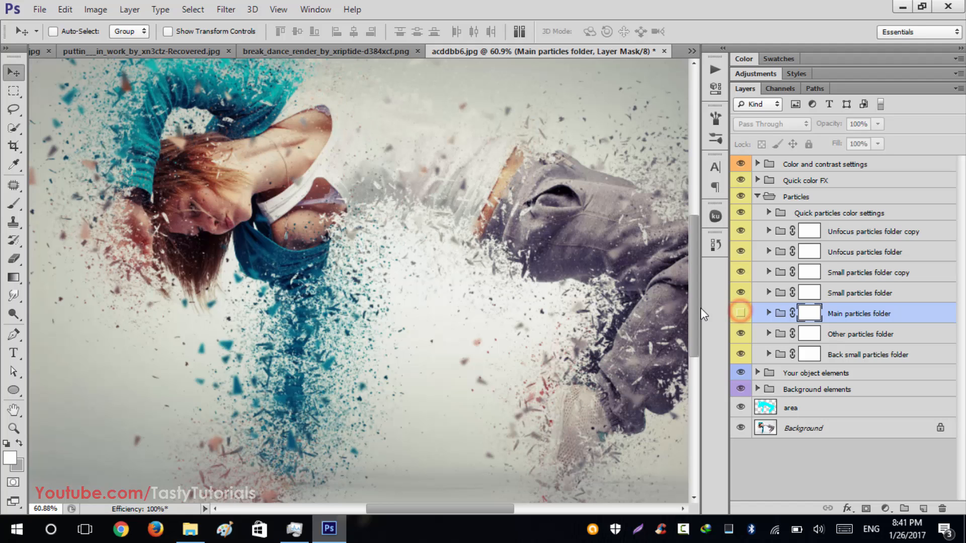
scroll(315, 242, down, 3)
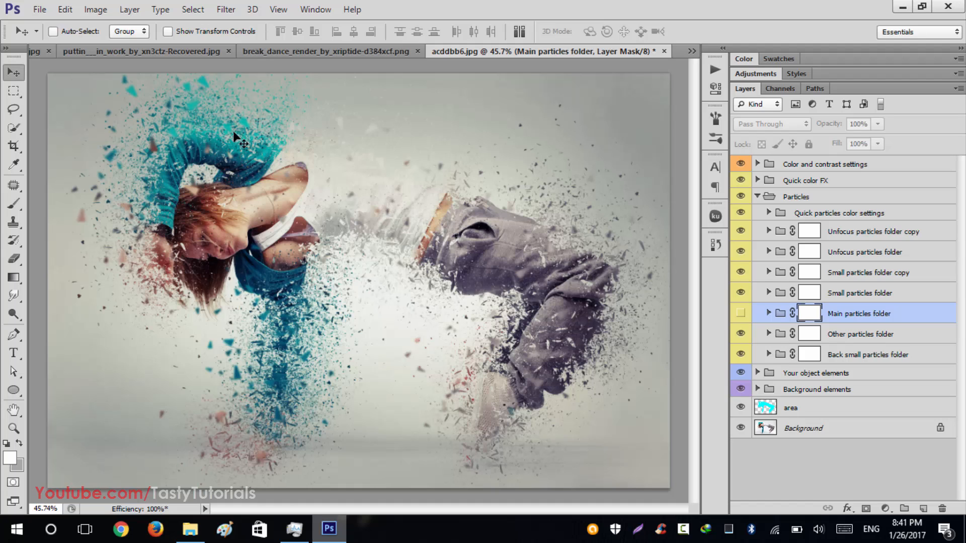
Step: Compare the image with and without the Other and Back small particles folders, and show the Main particles folder again
click(741, 337)
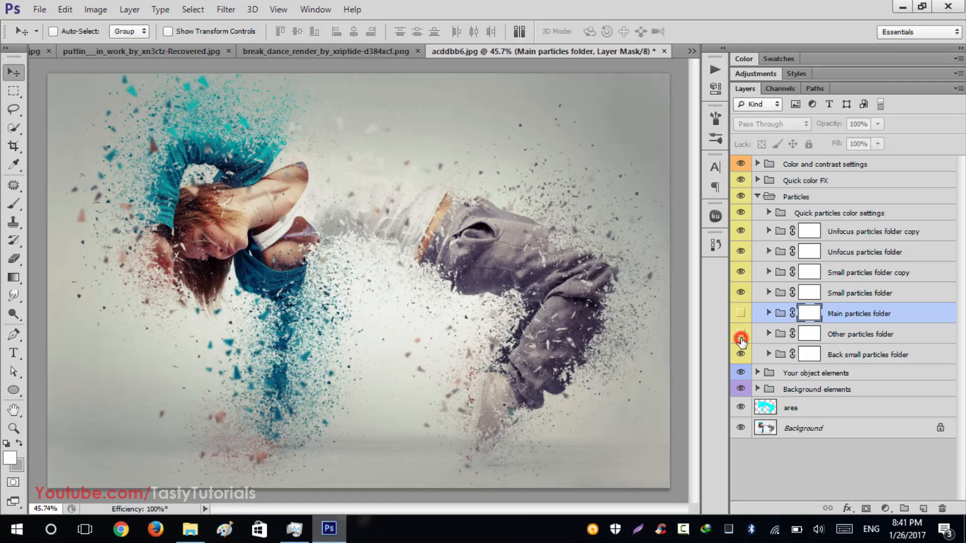
click(741, 336)
click(742, 327)
click(740, 314)
click(740, 334)
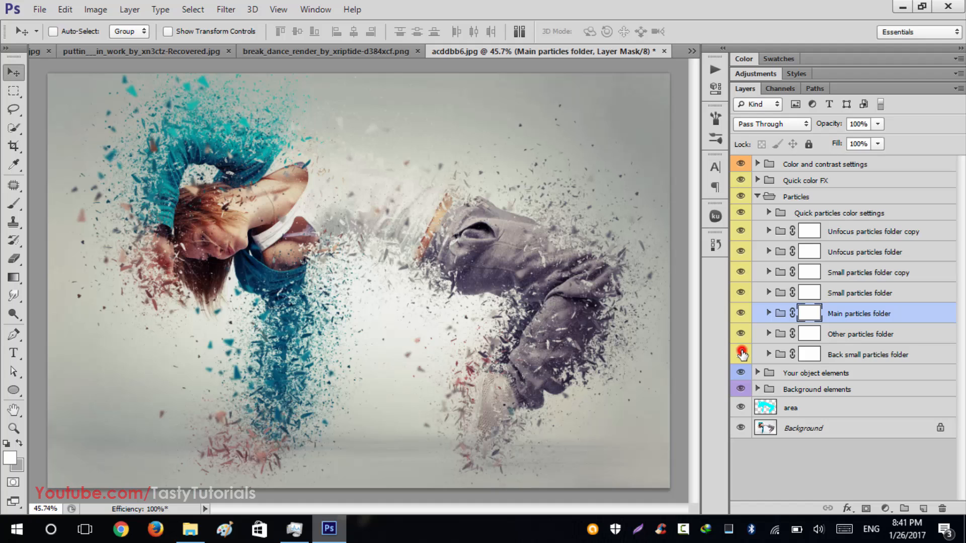
click(742, 353)
click(742, 354)
click(741, 334)
click(741, 334)
click(741, 354)
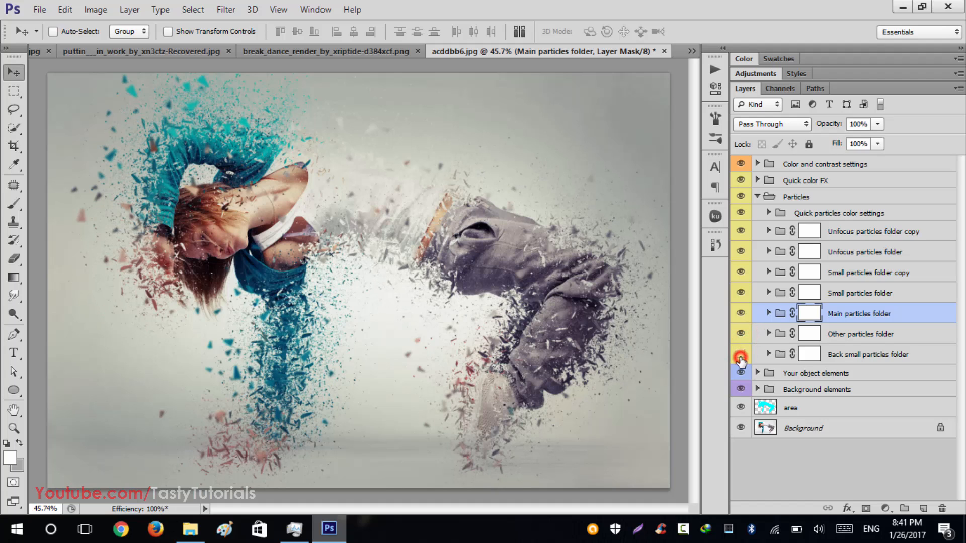
click(739, 353)
click(846, 352)
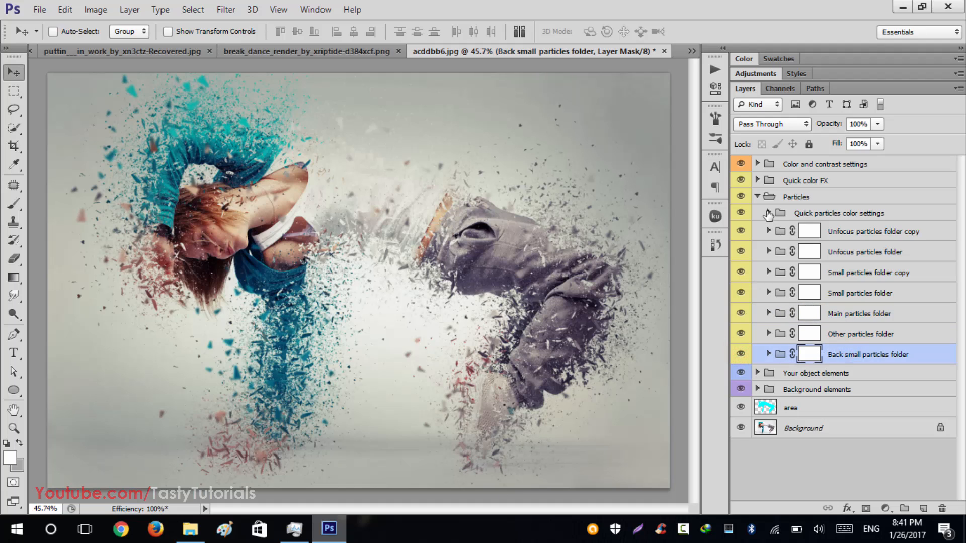
Step: Collapse the Particles group and check the Brightness/Contrast and Hue/Saturation layers inside the Your object elements group
click(758, 197)
click(819, 216)
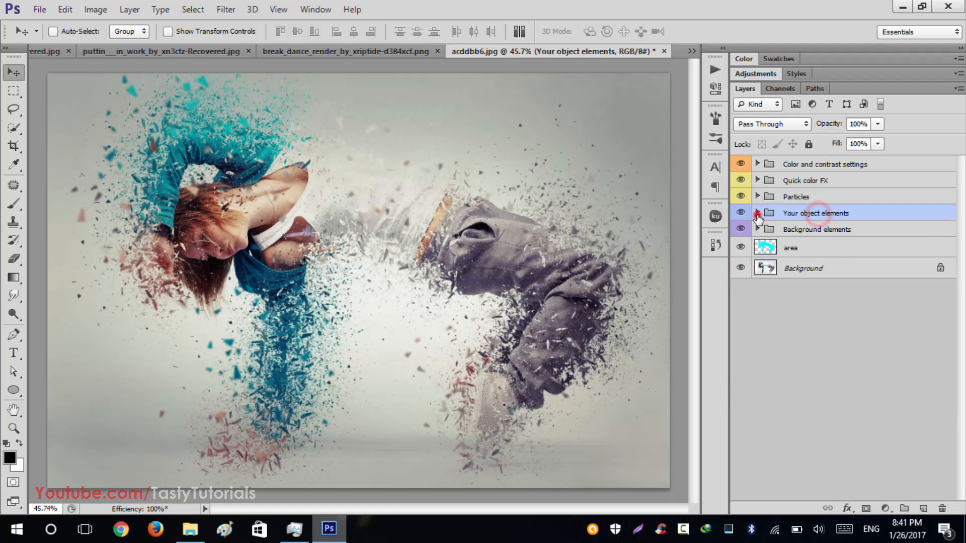
click(757, 213)
click(858, 234)
click(741, 233)
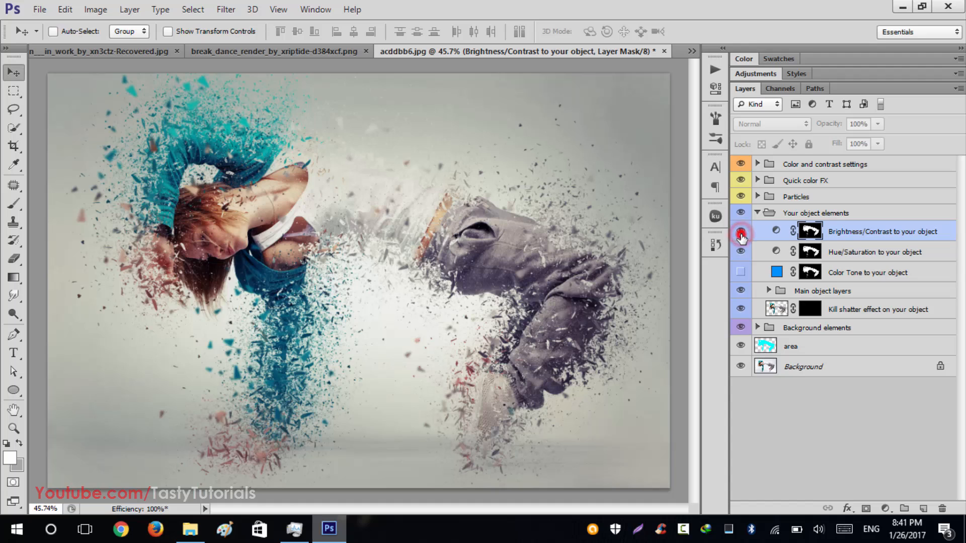
click(741, 233)
click(740, 249)
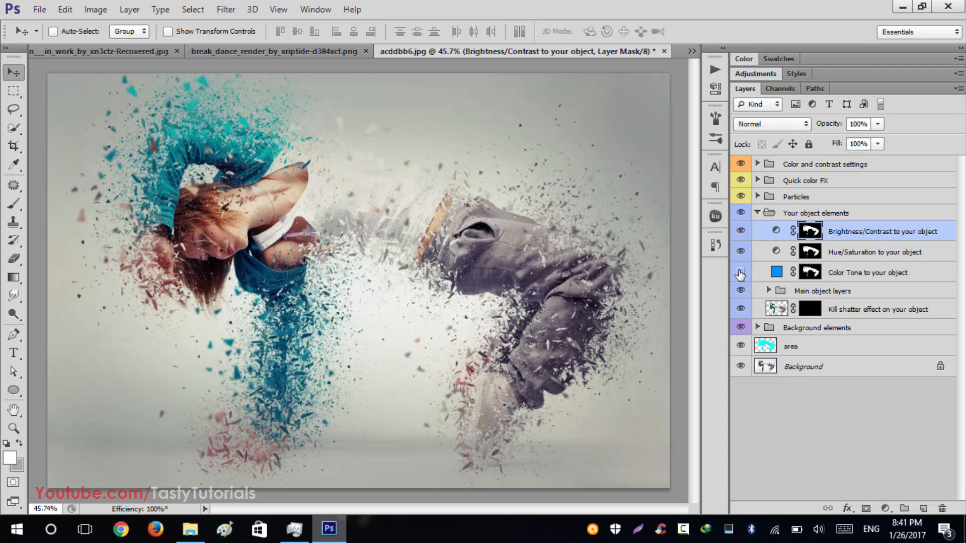
Step: Toggle the Color Tone, Main object layers and Kill shatter effect entries of Your object elements to compare their effect
click(740, 272)
click(740, 291)
click(740, 291)
click(740, 291)
click(740, 291)
click(740, 309)
click(740, 309)
click(740, 309)
Step: Collapse Your object elements and preview the One color Background group inside the Background elements group
click(788, 328)
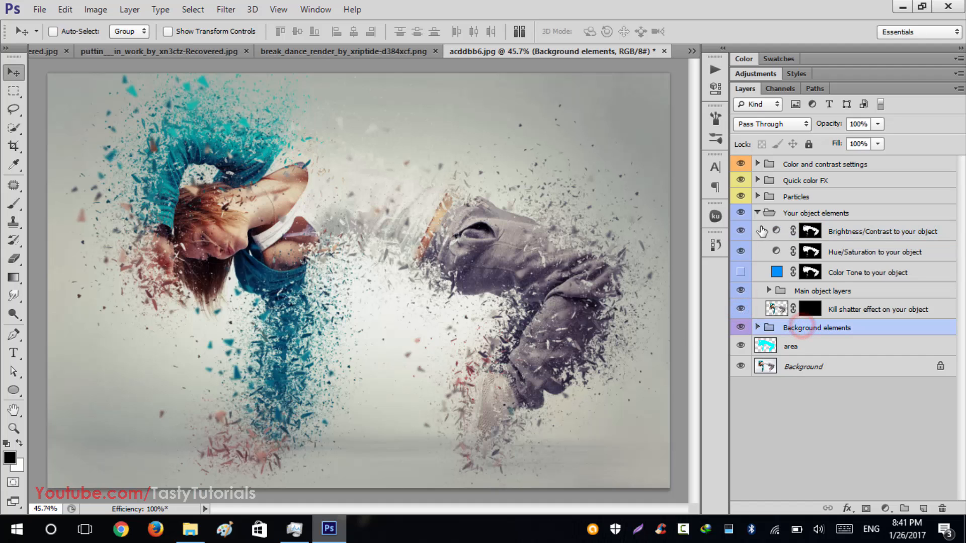
click(757, 213)
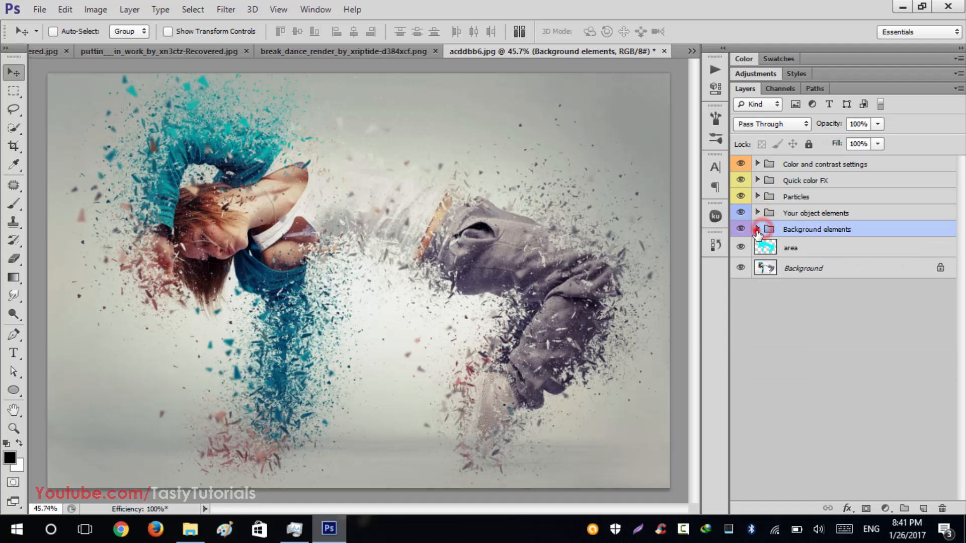
click(758, 229)
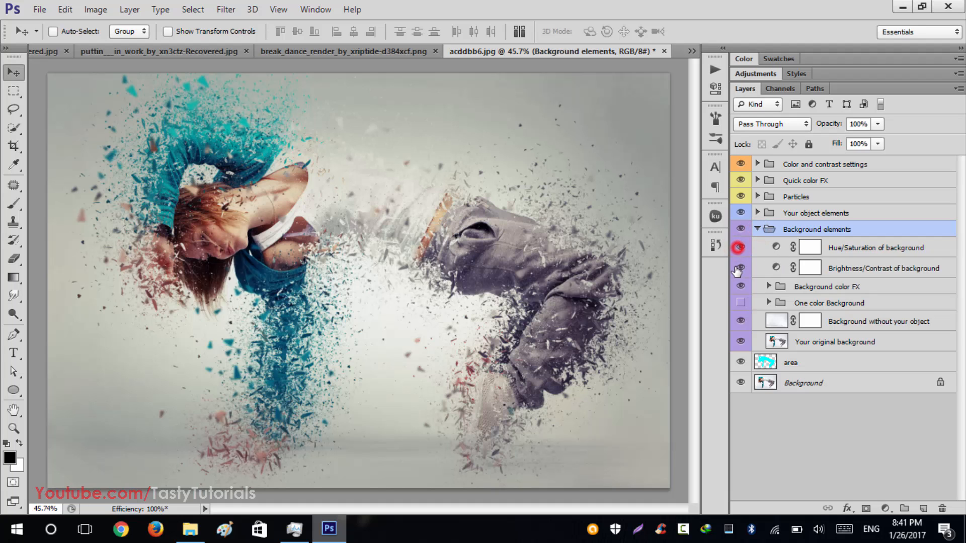
click(740, 303)
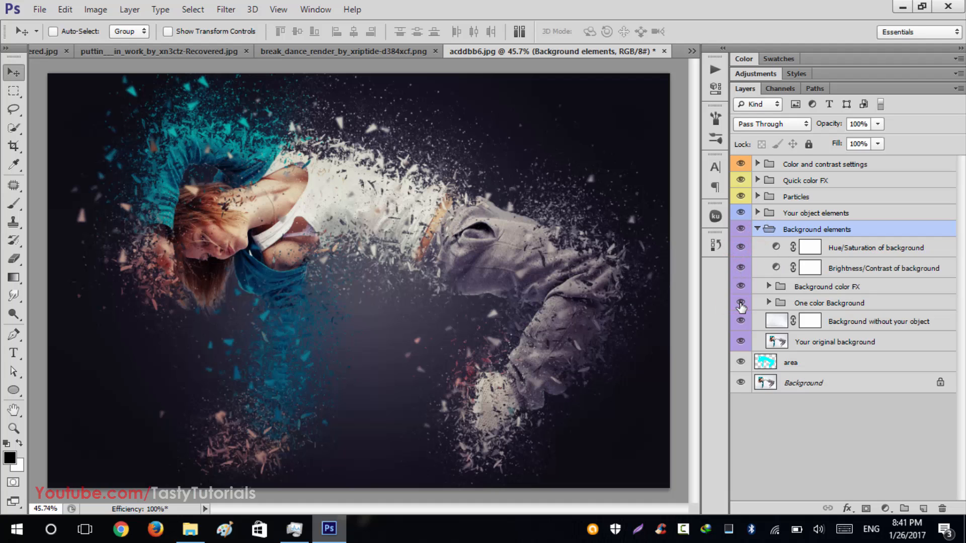
scroll(469, 313, down, 2)
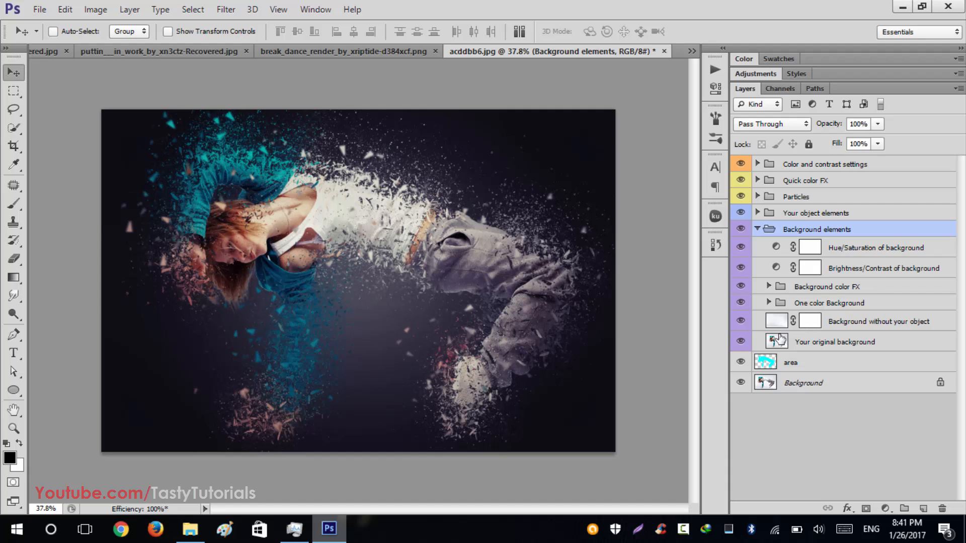
Step: Compare the Background elements layers by toggling them, leave One color Background hidden, and collapse the group
click(740, 323)
click(739, 341)
click(738, 341)
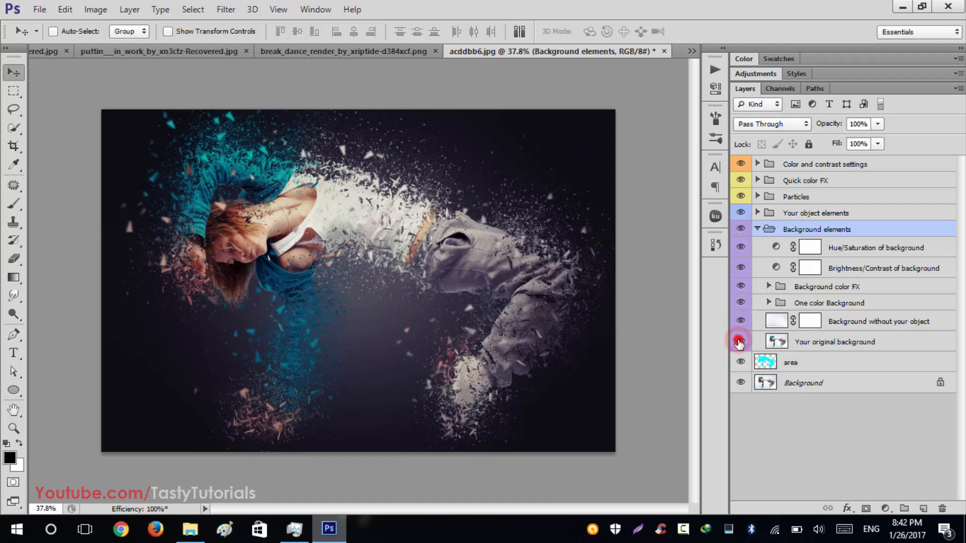
click(741, 303)
click(743, 301)
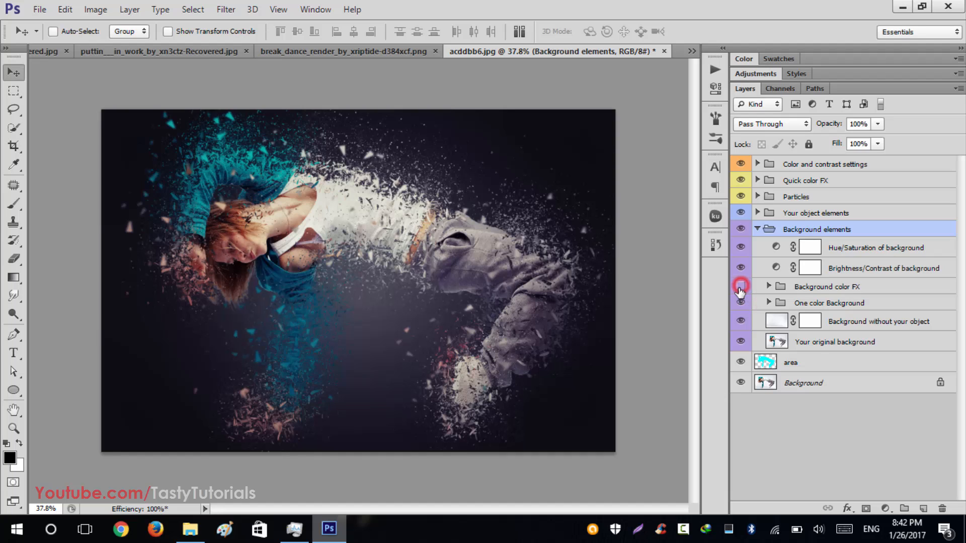
click(740, 301)
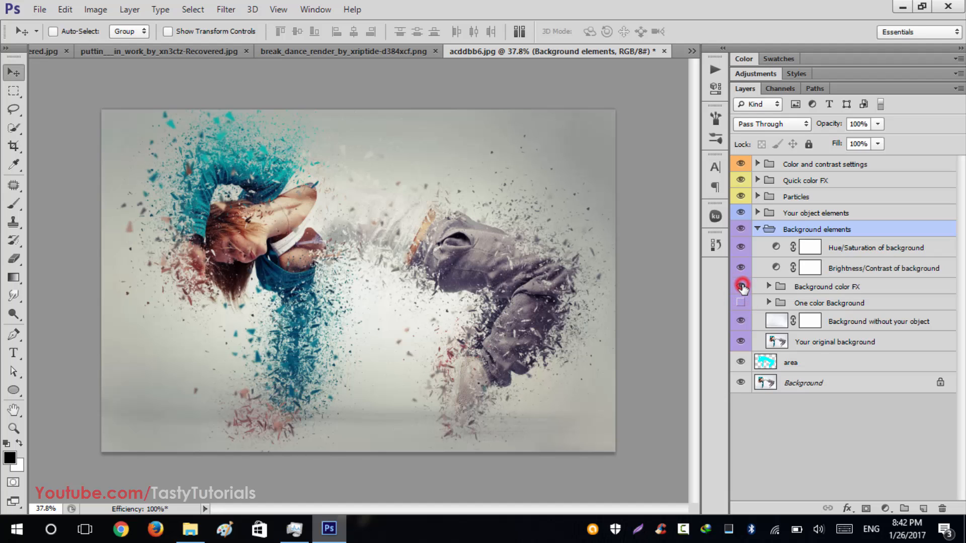
click(741, 301)
click(741, 302)
click(756, 229)
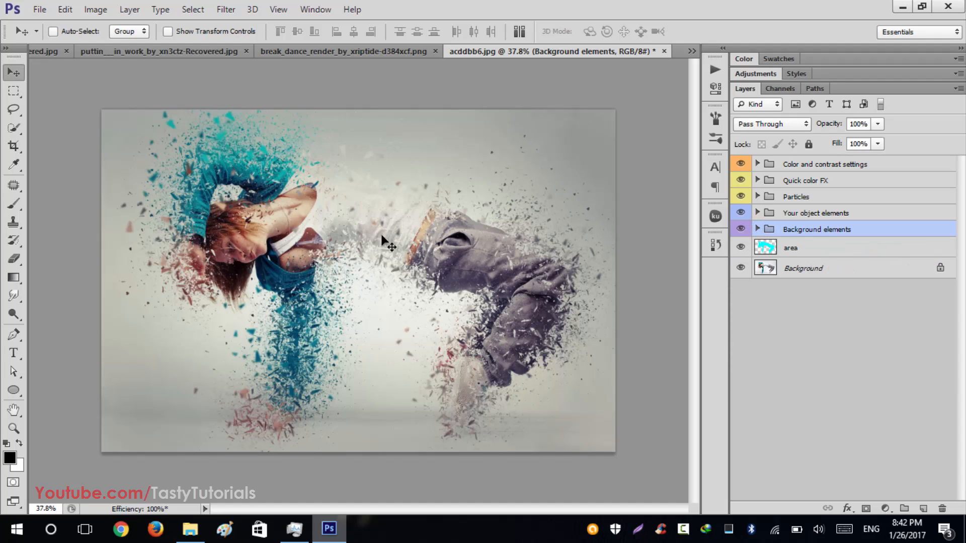
scroll(352, 232, down, 2)
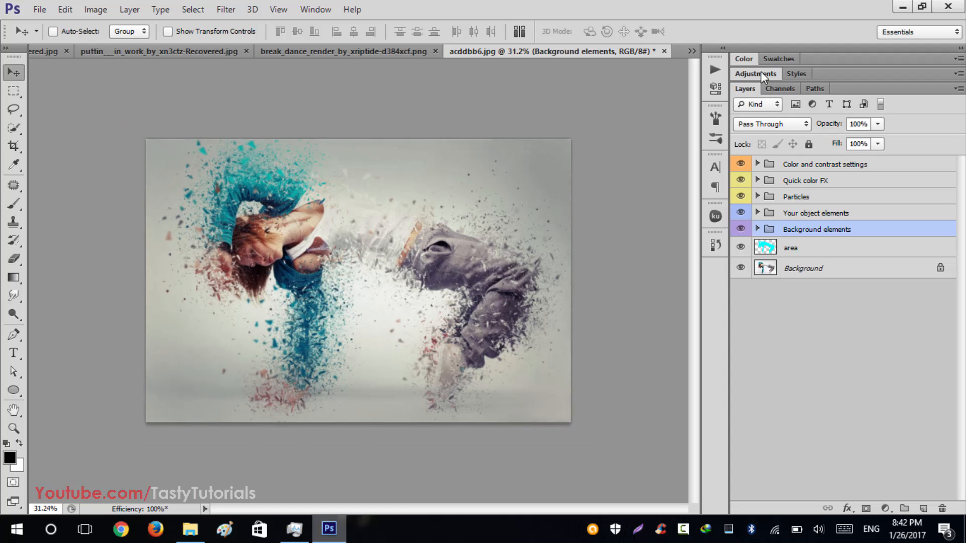
Step: Add a Color Balance adjustment layer with midtones Magenta–Green at +26 and place it above all layer groups
click(746, 59)
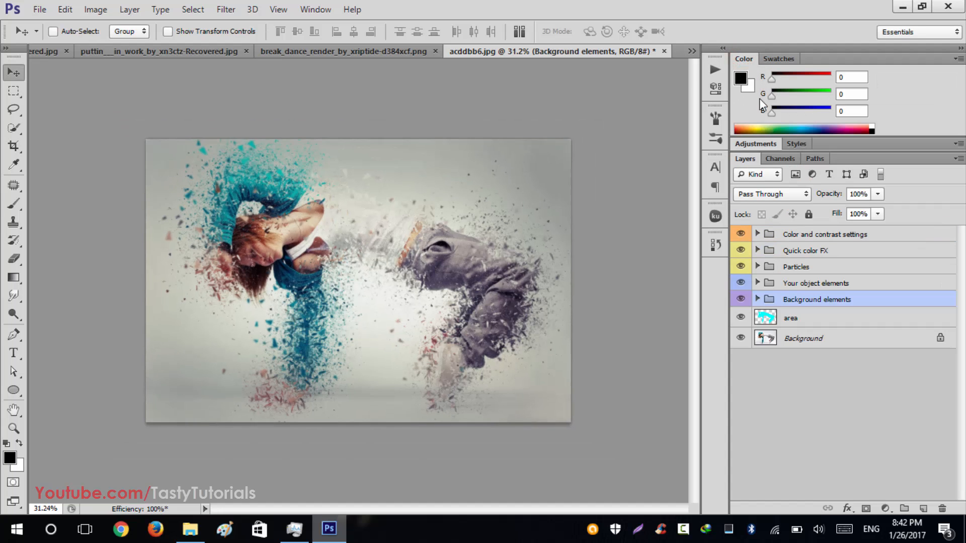
click(755, 144)
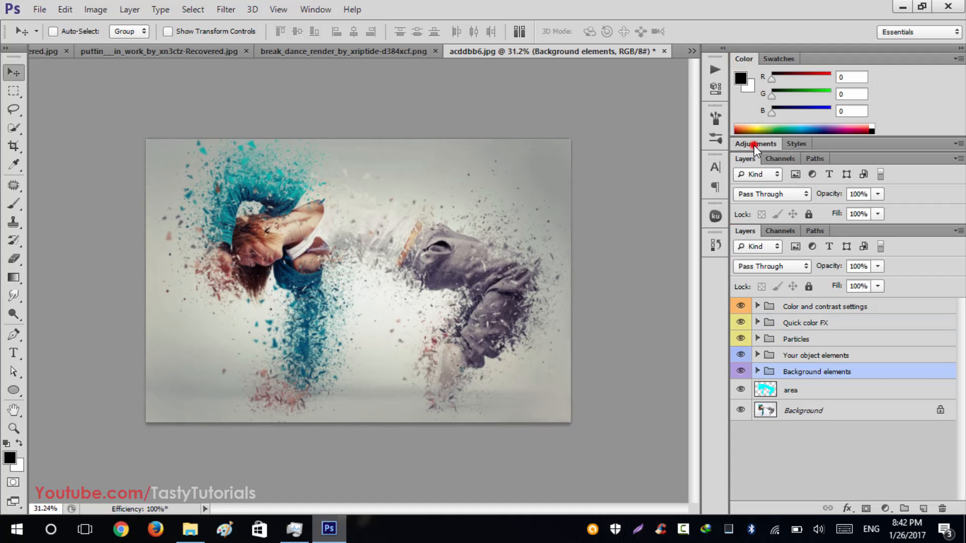
click(745, 59)
click(776, 123)
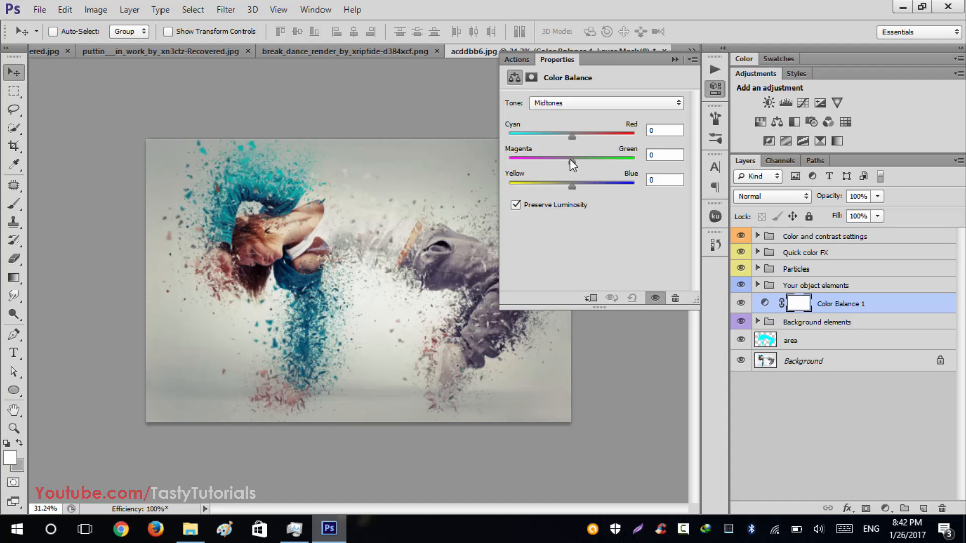
drag(571, 161, 587, 162)
drag(863, 316, 848, 239)
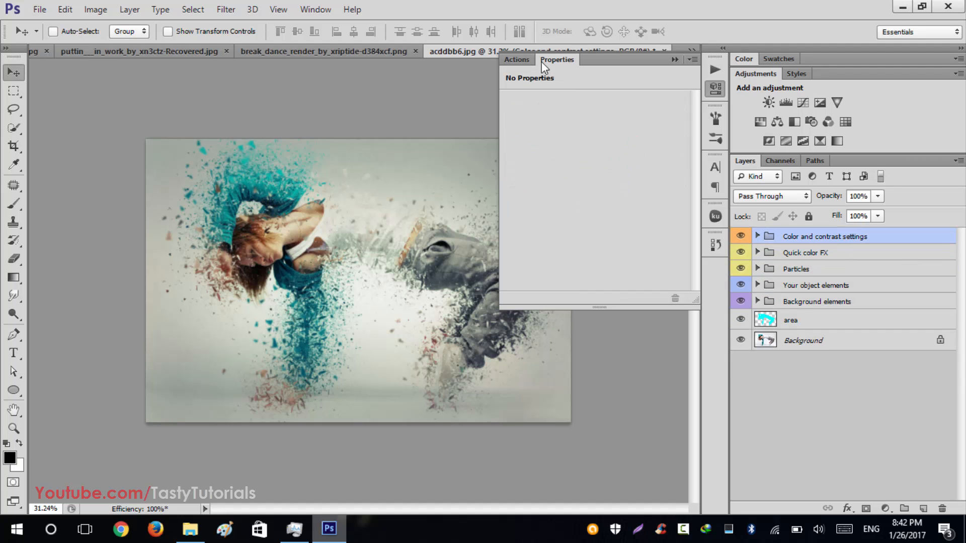
key(ctrl+z)
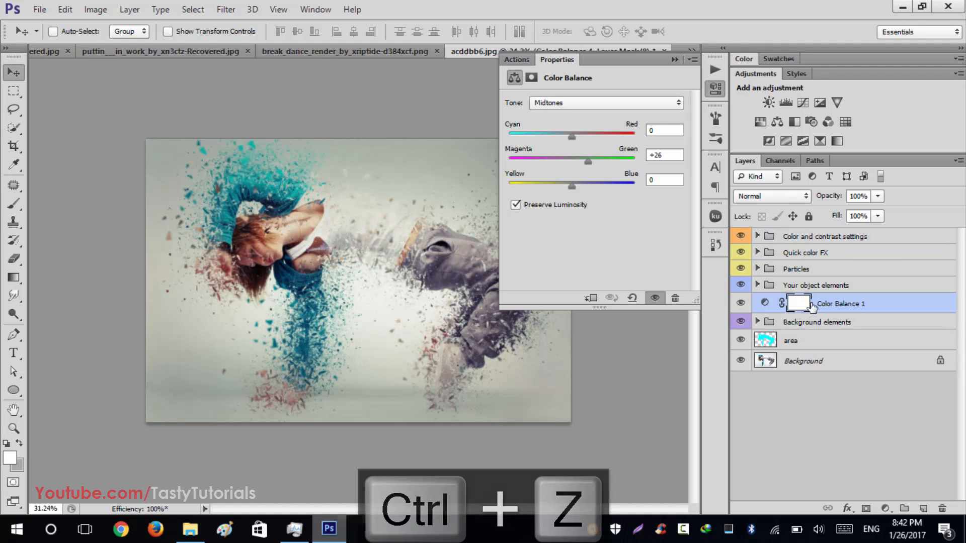
drag(830, 307, 843, 229)
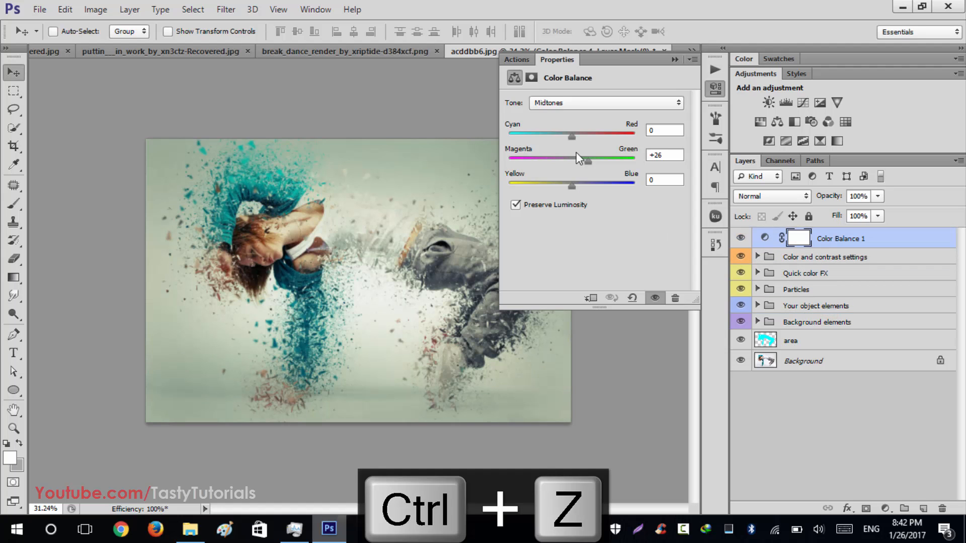
Step: Try Color Balance midtones of Cyan–Red +33, Magenta–Green +10 and Yellow–Blue +17, and delete the adjustment layer
drag(594, 163, 593, 140)
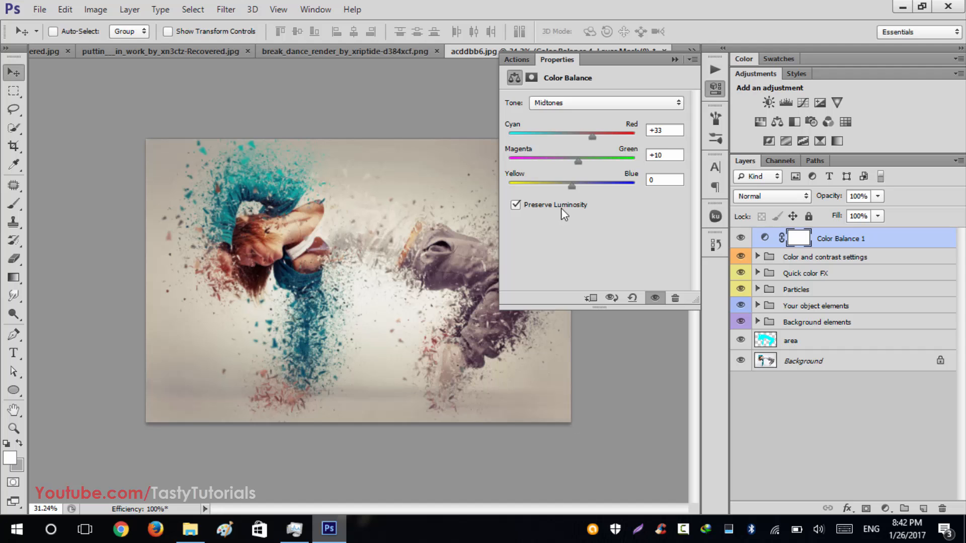
drag(571, 186, 582, 185)
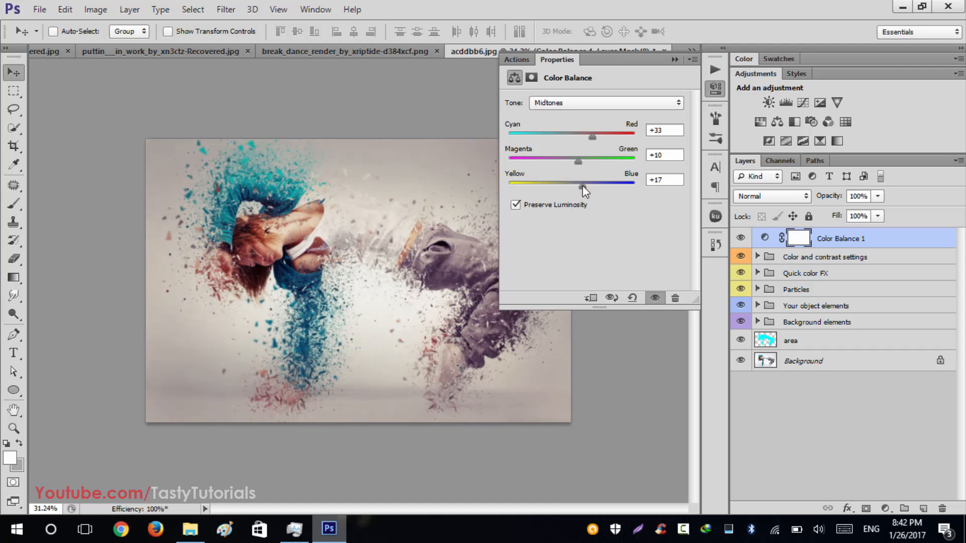
click(675, 60)
scroll(355, 277, up, 3)
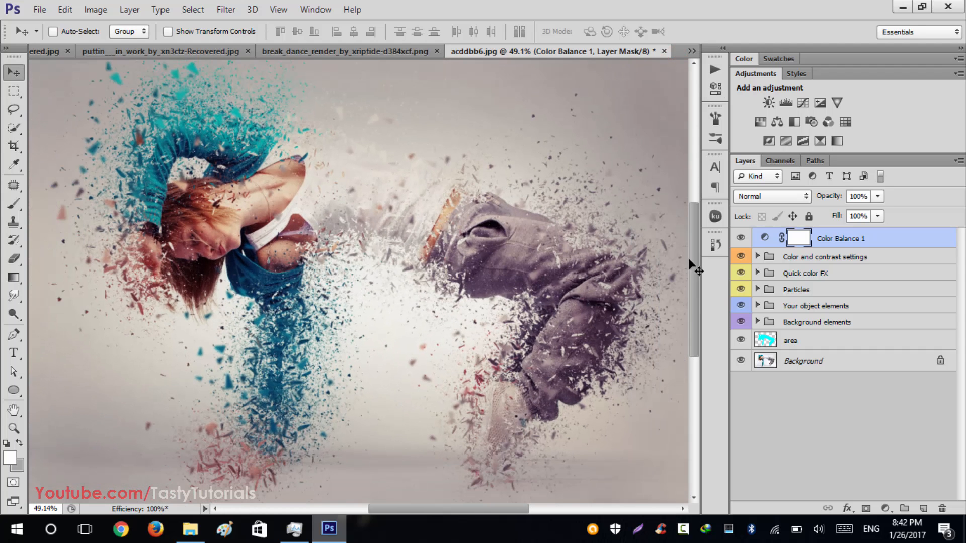
drag(849, 237, 941, 508)
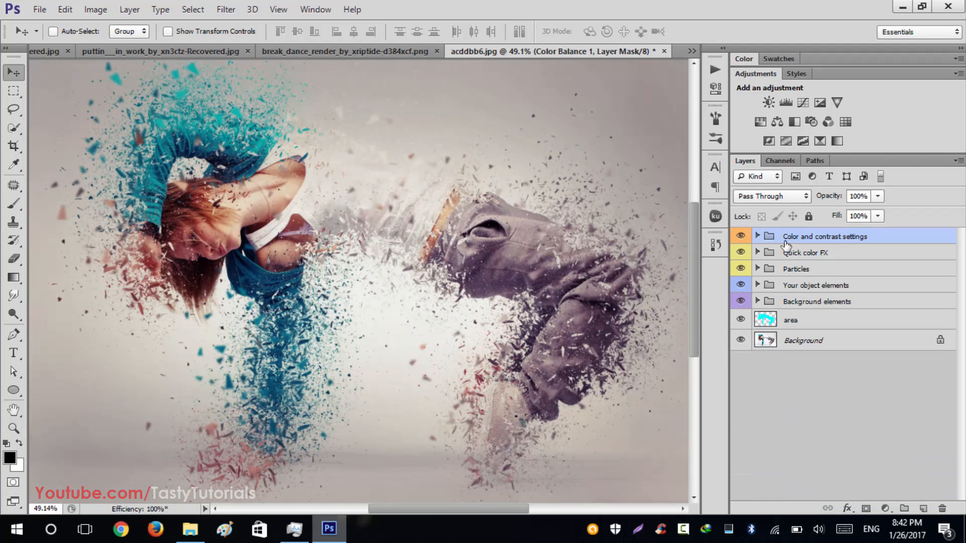
Step: Try a Curves adjustment with a slightly lowered white point beneath the Background elements group, and delete it
click(800, 104)
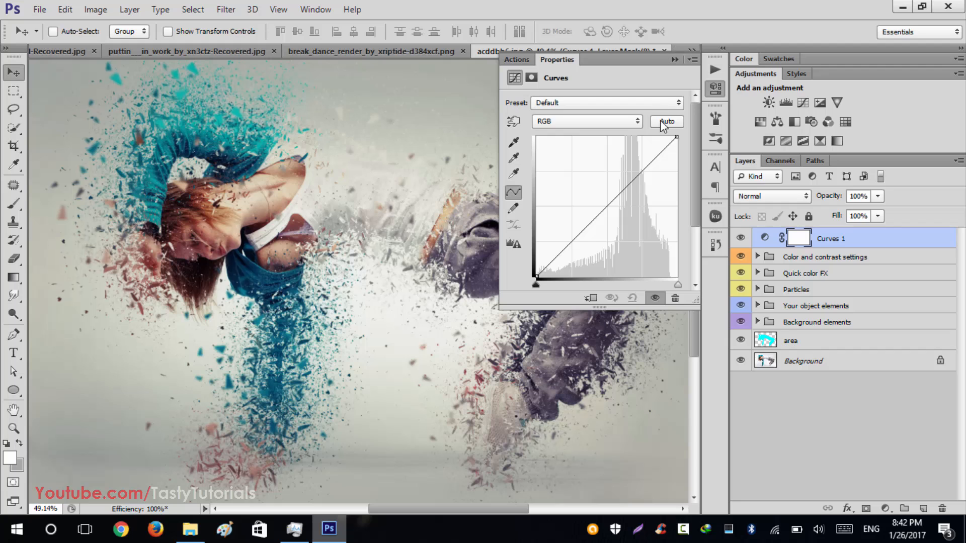
mouse_move(676, 137)
mouse_down()
mouse_move(679, 166)
mouse_move(679, 140)
mouse_move(679, 149)
mouse_up()
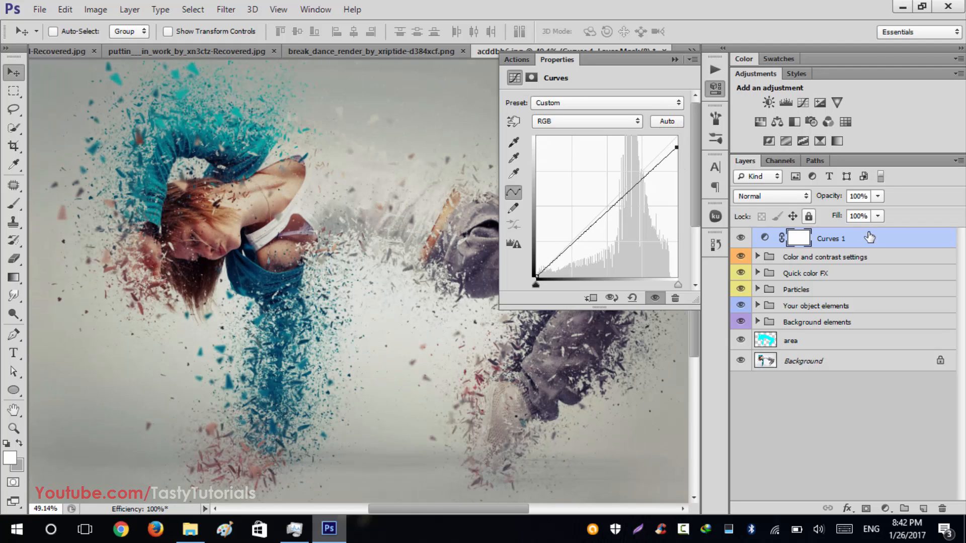
drag(869, 238, 853, 335)
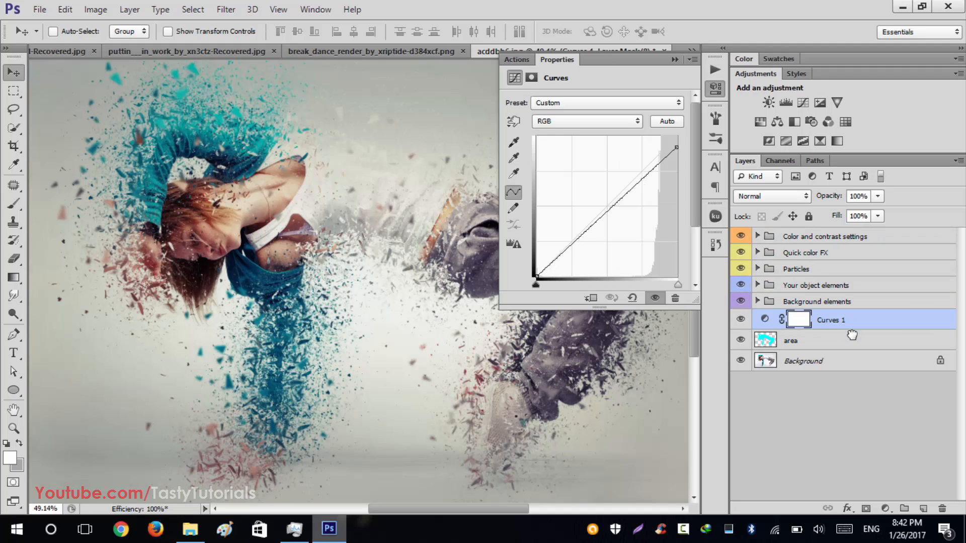
click(841, 323)
drag(879, 403, 942, 508)
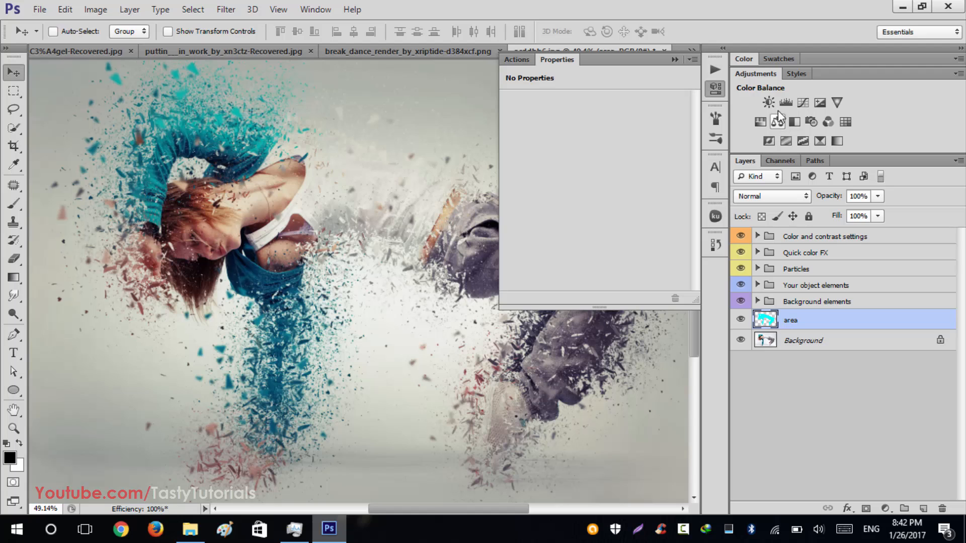
Step: Add a Levels adjustment above the area layer, setting the Blue channel's output black to 26 and midtones to 1.24
click(786, 102)
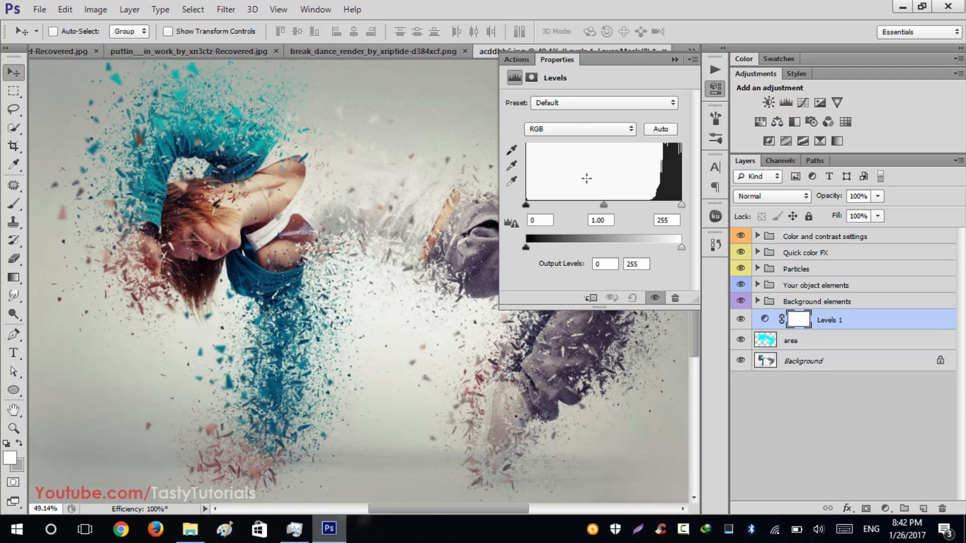
click(583, 129)
click(555, 180)
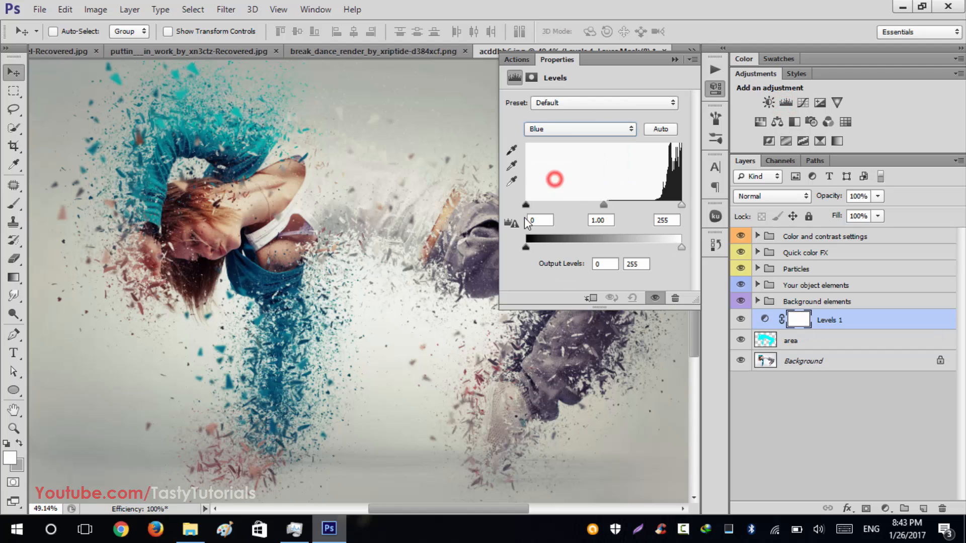
drag(525, 247, 541, 247)
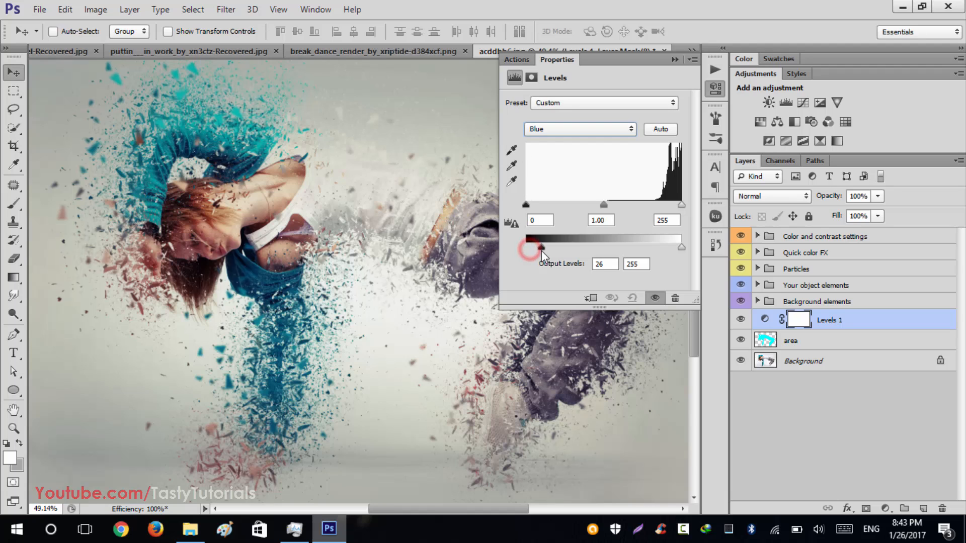
drag(599, 206, 592, 207)
Step: Set the Levels Green channel's output black to 12 and midtones to 1.26, and move the Levels layer above all groups
click(579, 130)
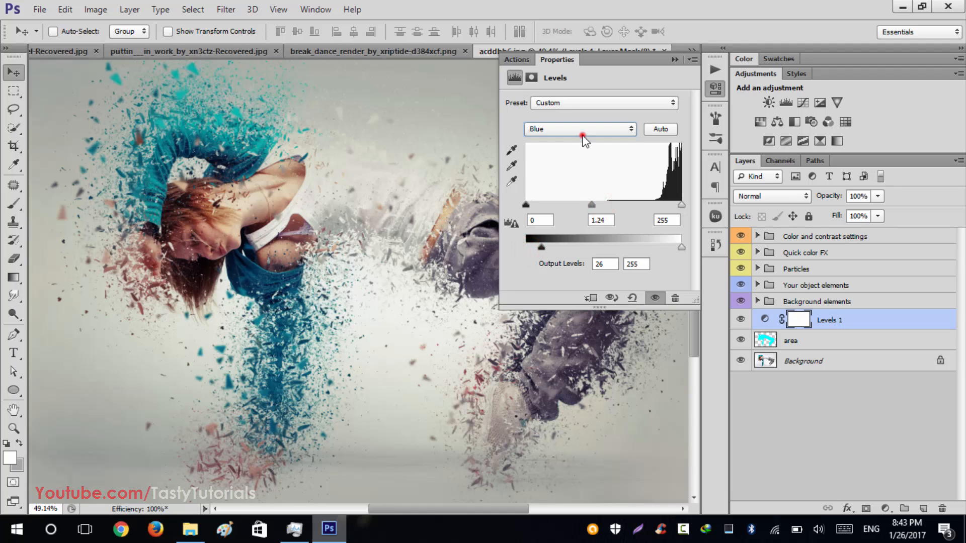
click(569, 167)
drag(526, 248, 533, 248)
drag(596, 206, 590, 206)
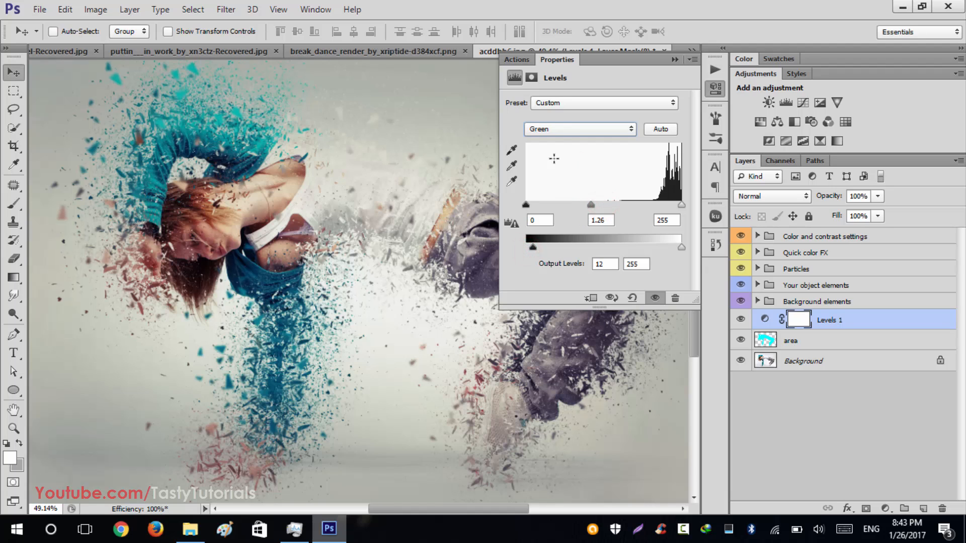
drag(857, 320, 846, 230)
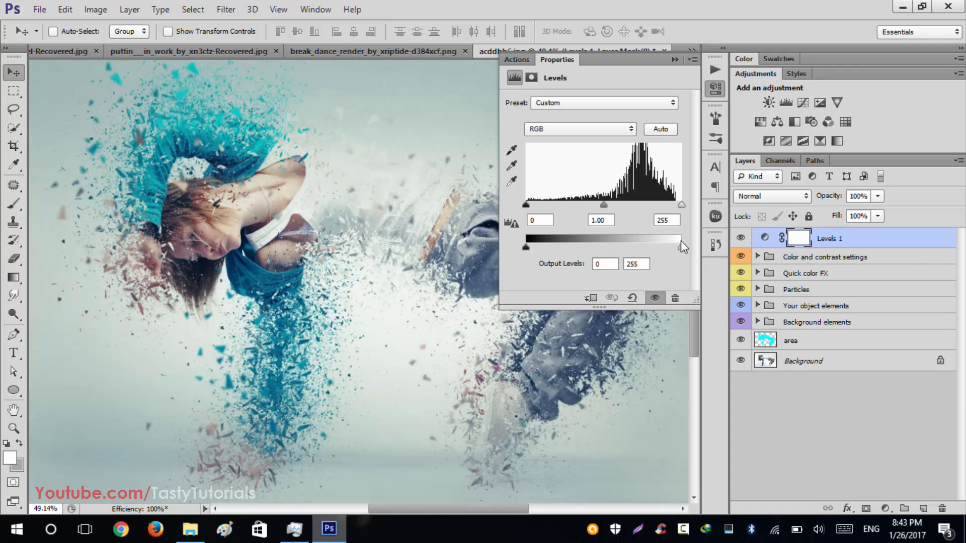
Step: Set the Levels RGB midtones to 0.89, and in the Red channel set output black to 31 and raise the midtones
click(582, 130)
drag(603, 205, 609, 205)
click(584, 131)
click(571, 155)
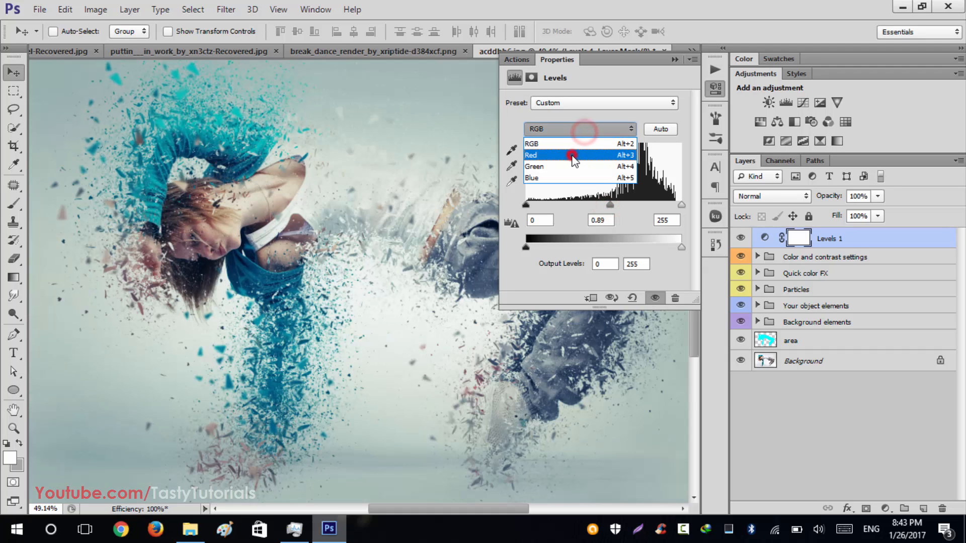
drag(526, 248, 545, 249)
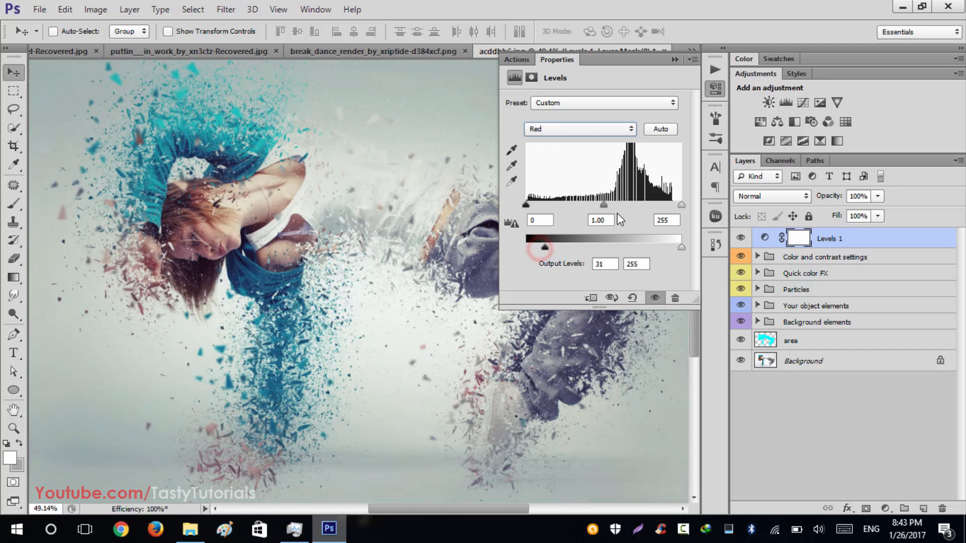
mouse_move(604, 205)
mouse_down()
mouse_move(578, 209)
mouse_move(589, 210)
mouse_up()
click(675, 60)
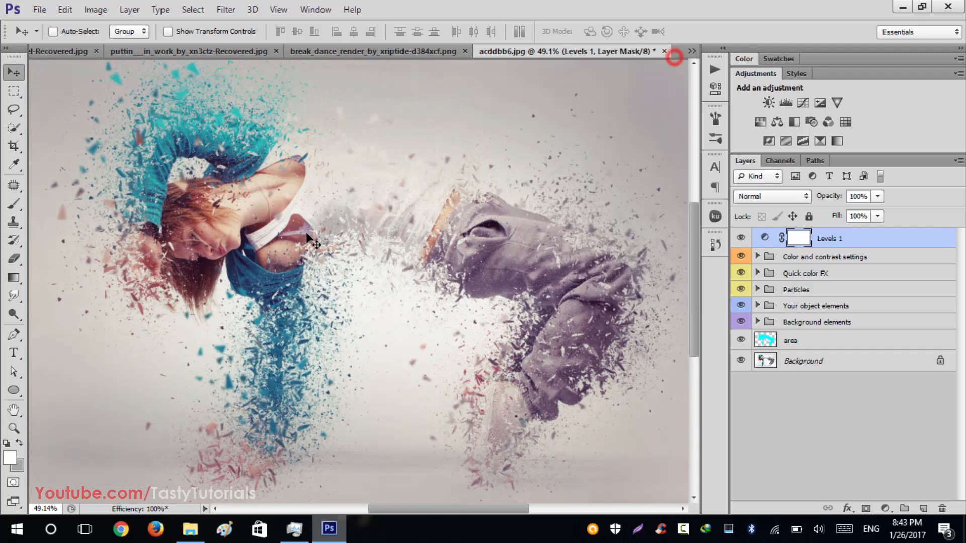
Step: Add a Selective Color adjustment on top and, for Cyans, set Cyan +54% and Magenta +40%, fine-tuning Yellow and Black
click(837, 140)
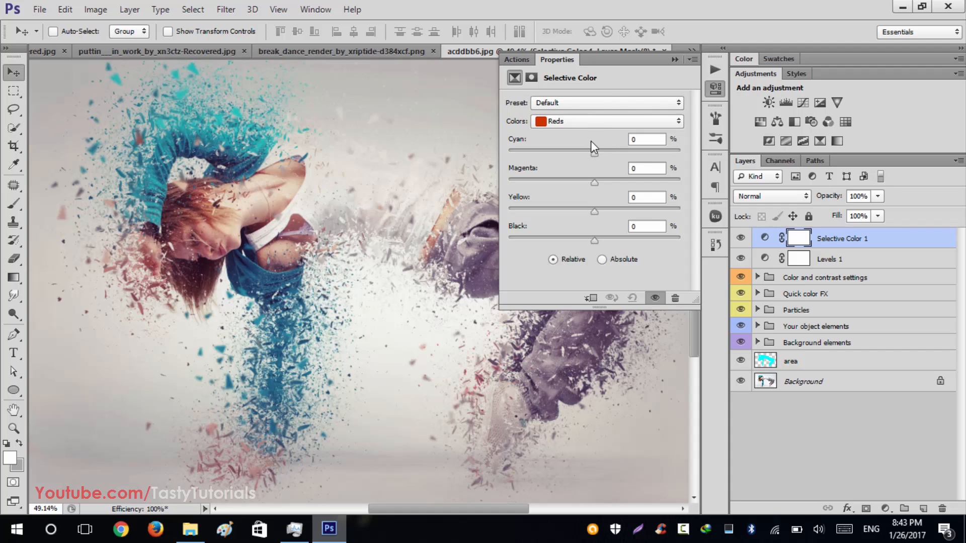
click(589, 121)
click(584, 173)
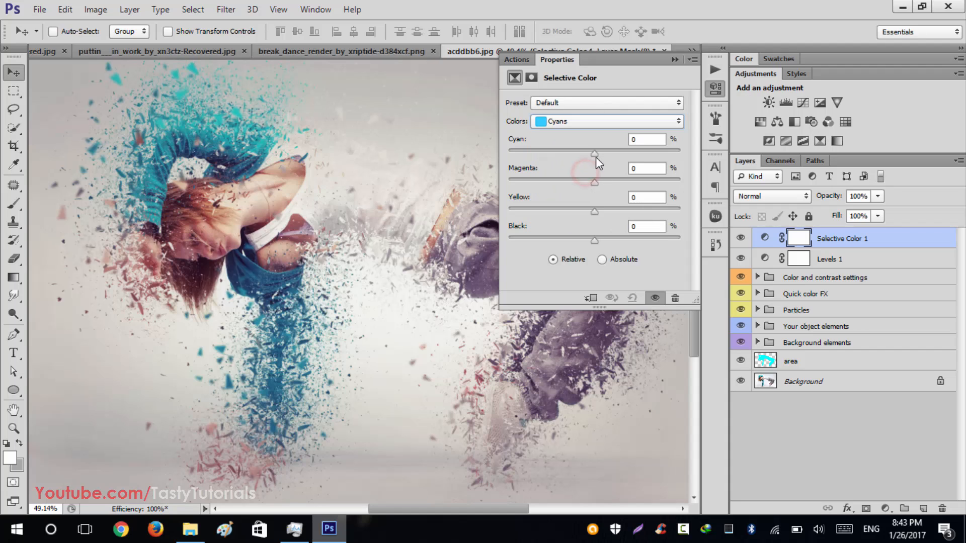
drag(595, 157, 646, 155)
drag(593, 182, 628, 180)
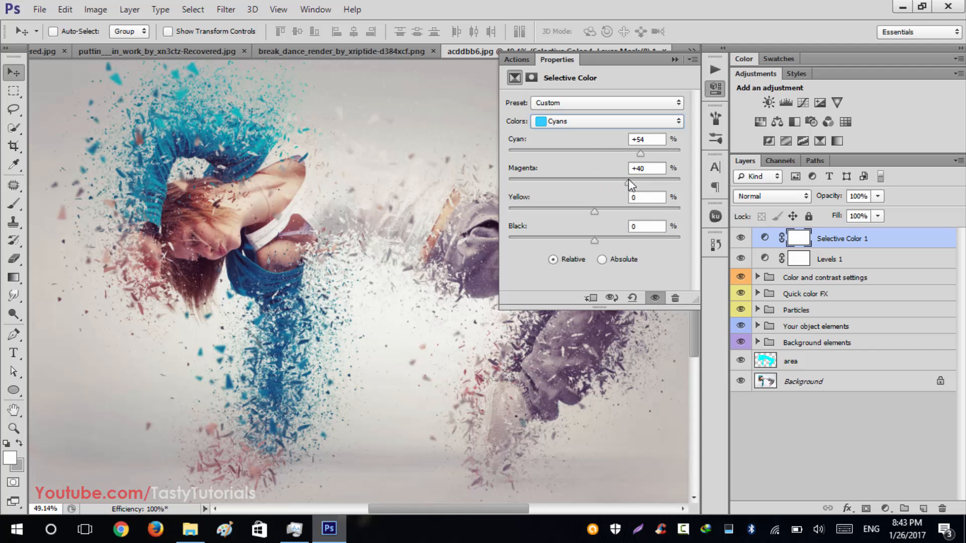
drag(599, 211, 604, 242)
Step: For the Neutrals in Selective Color, set Cyan +15%, Magenta +8%, Yellow +6% and Black +10%
click(664, 118)
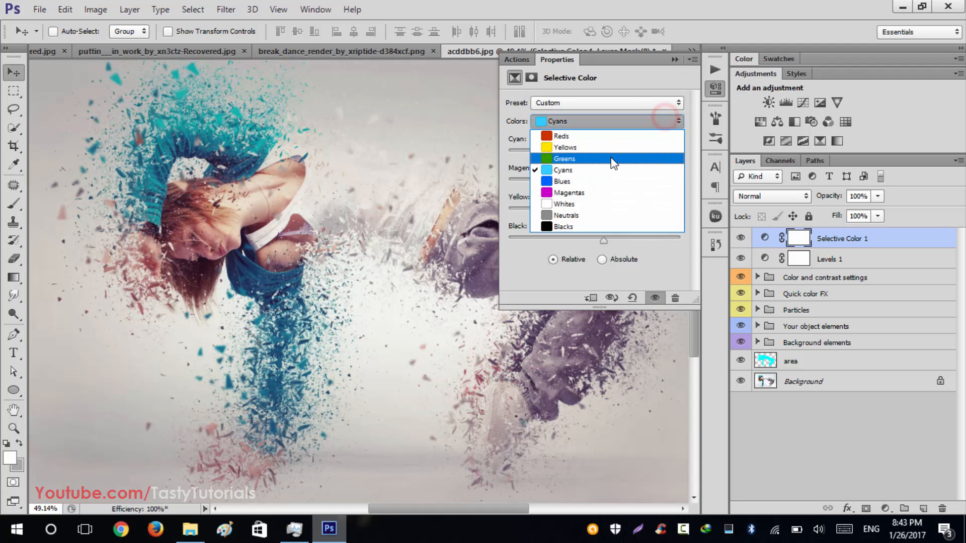
click(594, 216)
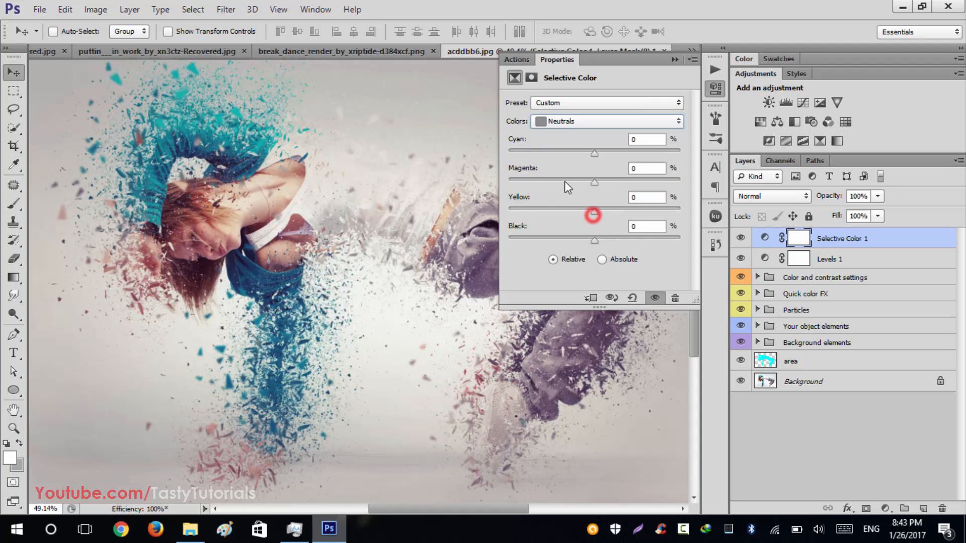
drag(593, 154, 601, 184)
drag(594, 240, 603, 240)
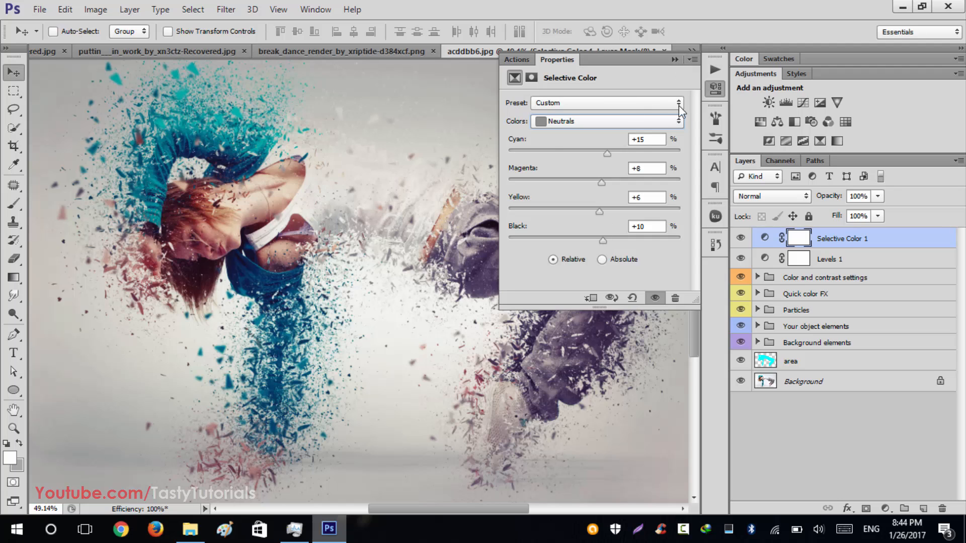
Step: For the Whites, try Cyan +12% and Magenta +33% but return both to 0%, and raise Black slightly
click(636, 122)
click(594, 203)
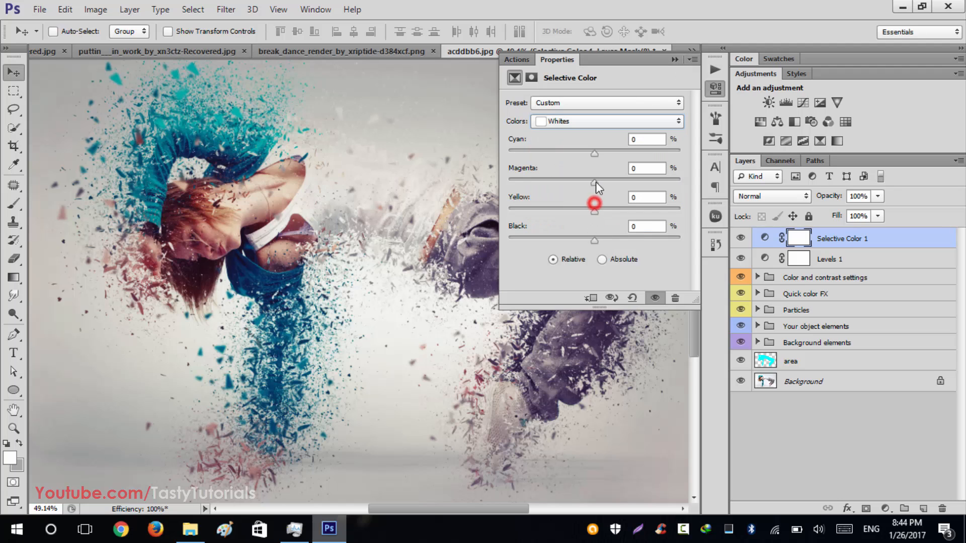
drag(594, 153, 623, 184)
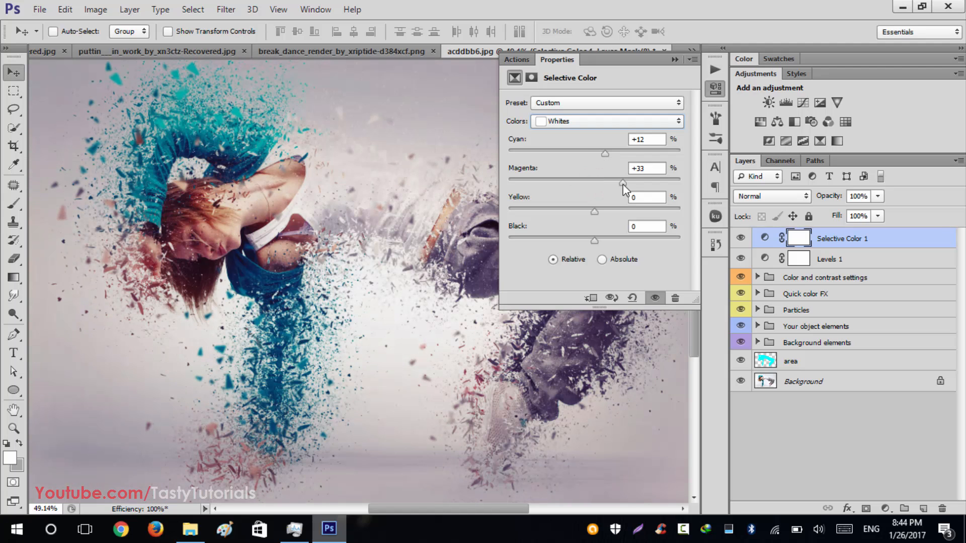
double_click(649, 138)
text(0)
double_click(652, 169)
text(0)
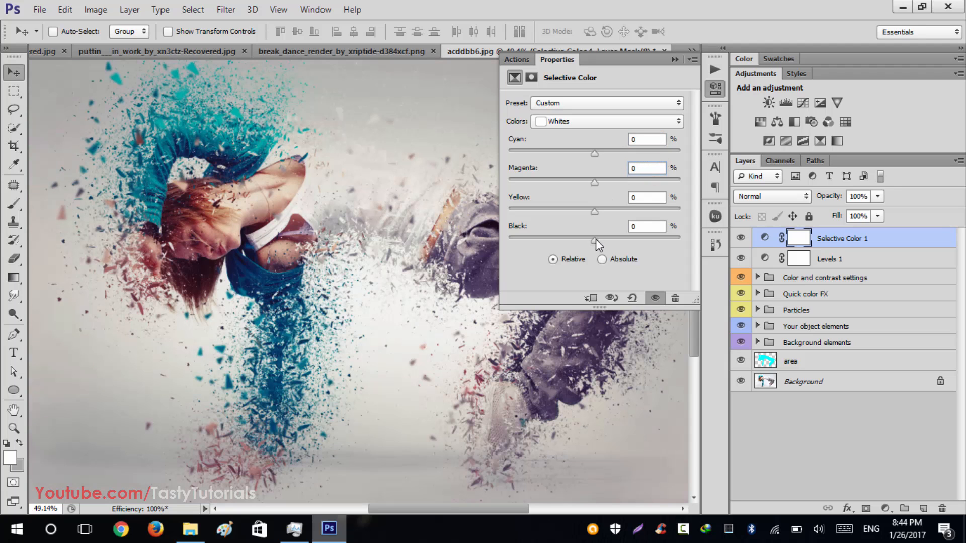
drag(595, 240, 607, 242)
click(675, 60)
Step: Compare the image with Selective Color 1 hidden and shown, and inspect the shattered figure with no layer selected
scroll(433, 164, down, 2)
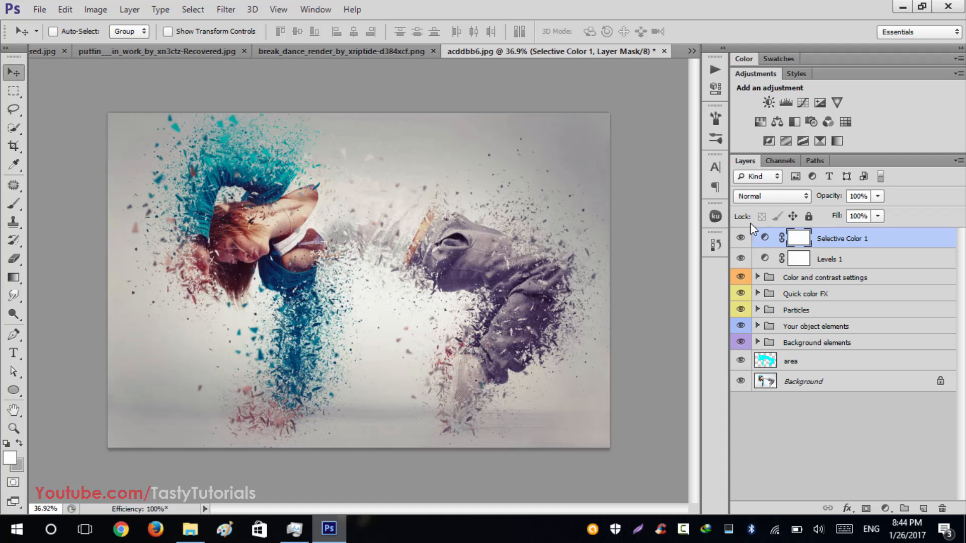
click(740, 239)
click(740, 242)
click(740, 243)
click(740, 242)
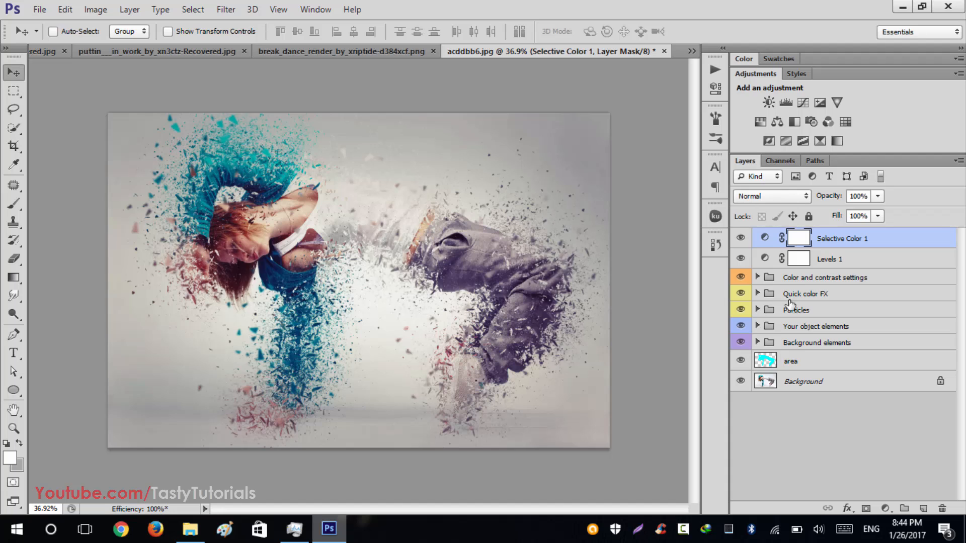
click(822, 446)
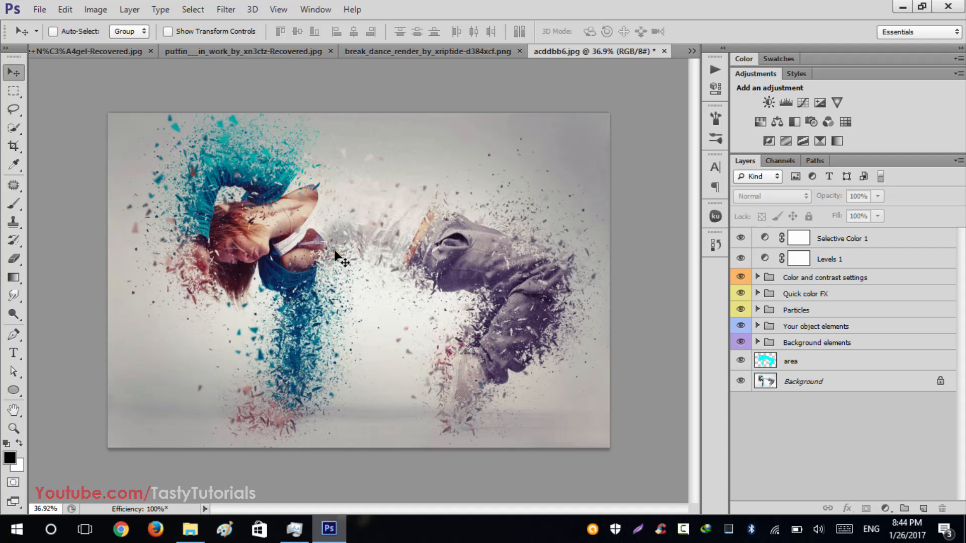
scroll(358, 243, up, 2)
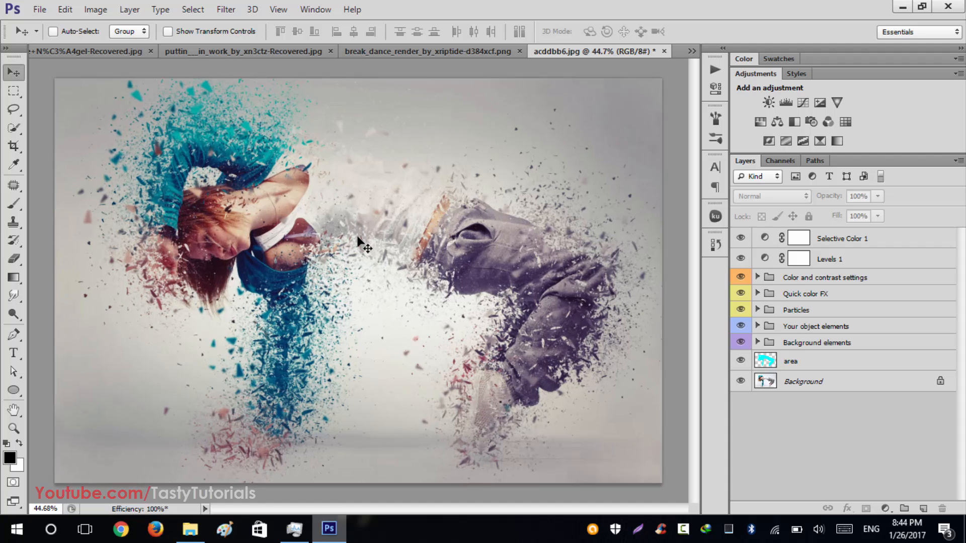
scroll(358, 243, up, 1)
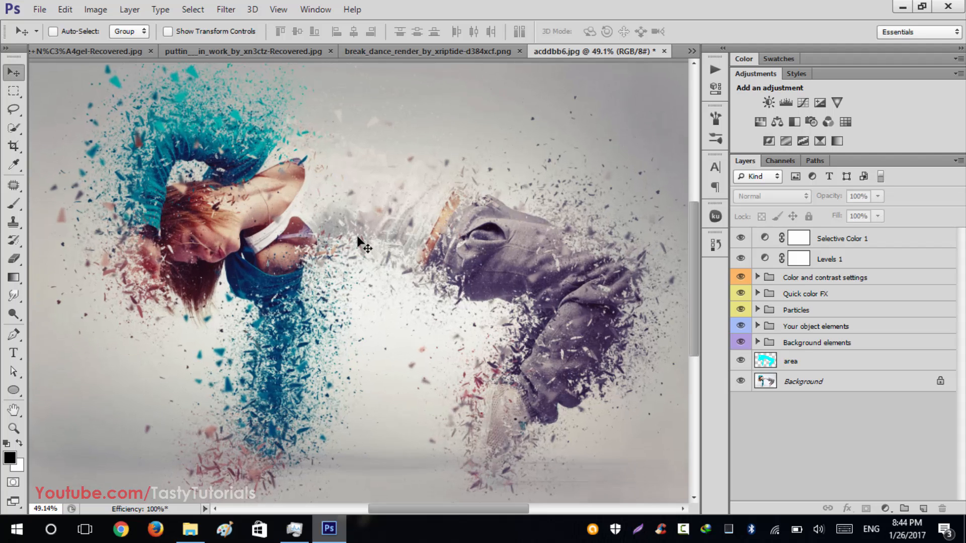
scroll(358, 244, down, 1)
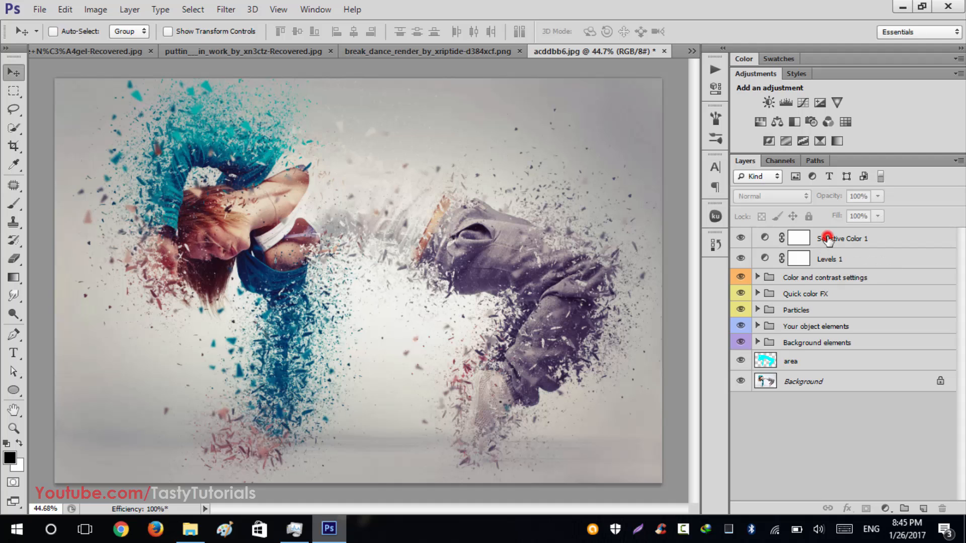
Step: Try Selective Color 1 beneath Levels 1, and move it back to the top of the layer stack
drag(827, 241, 814, 270)
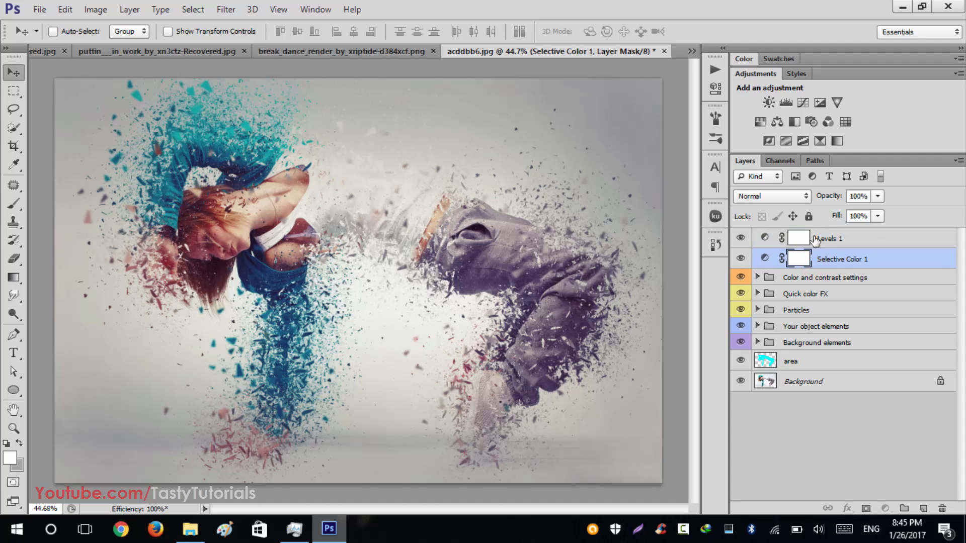
drag(840, 257, 842, 236)
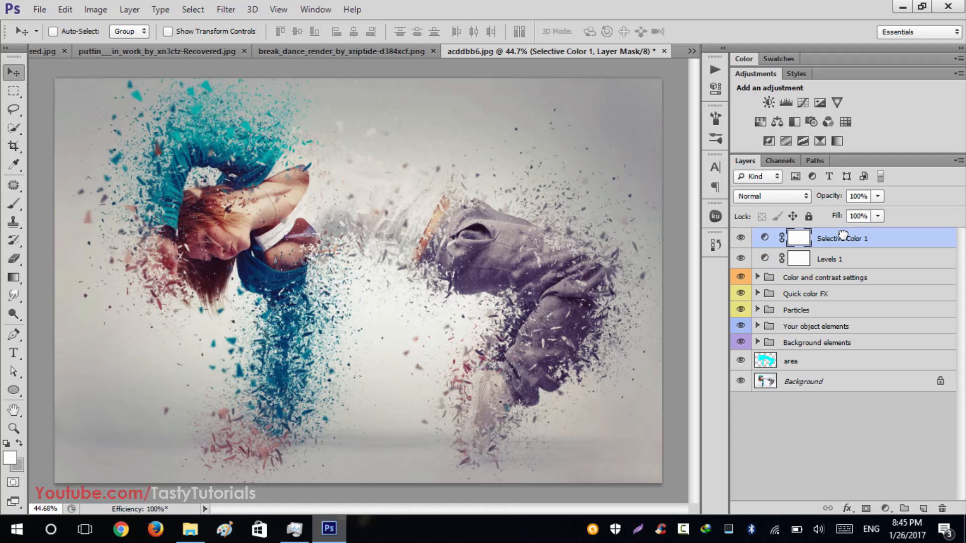